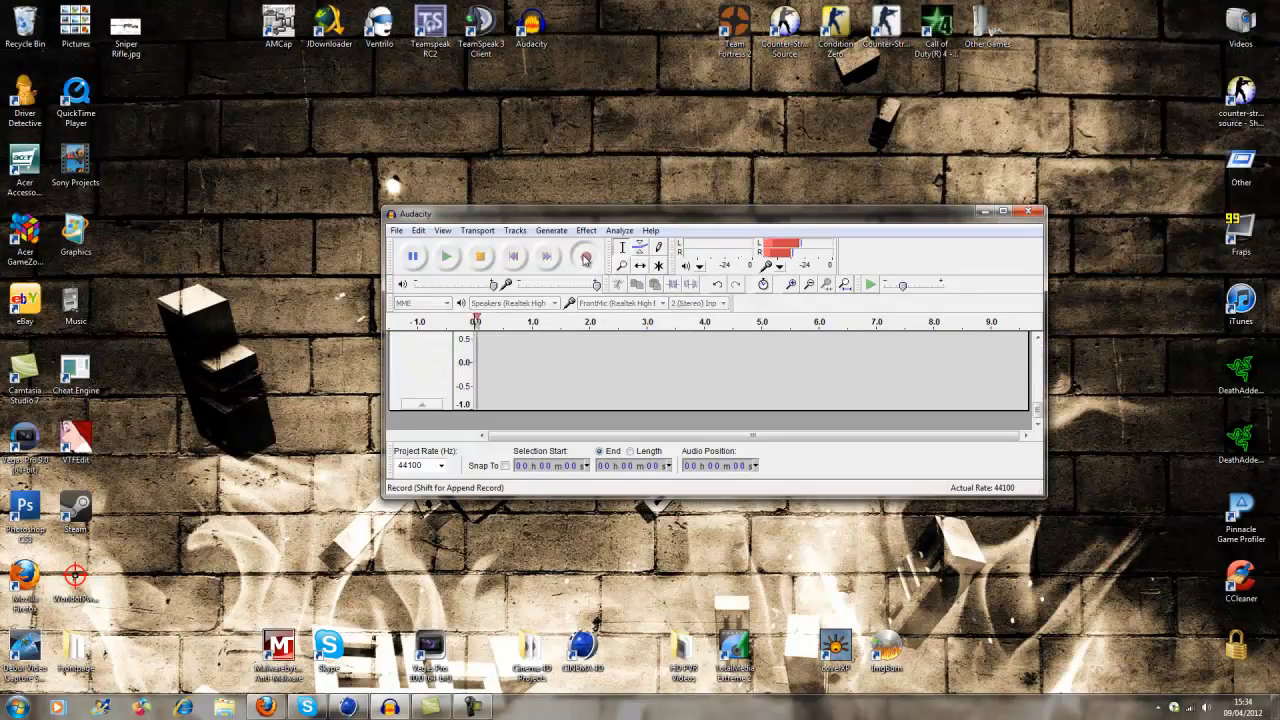
Minimise Audacity and restore Firefox showing the sniper rifle speed-modelling video's YouTube page.
click(983, 211)
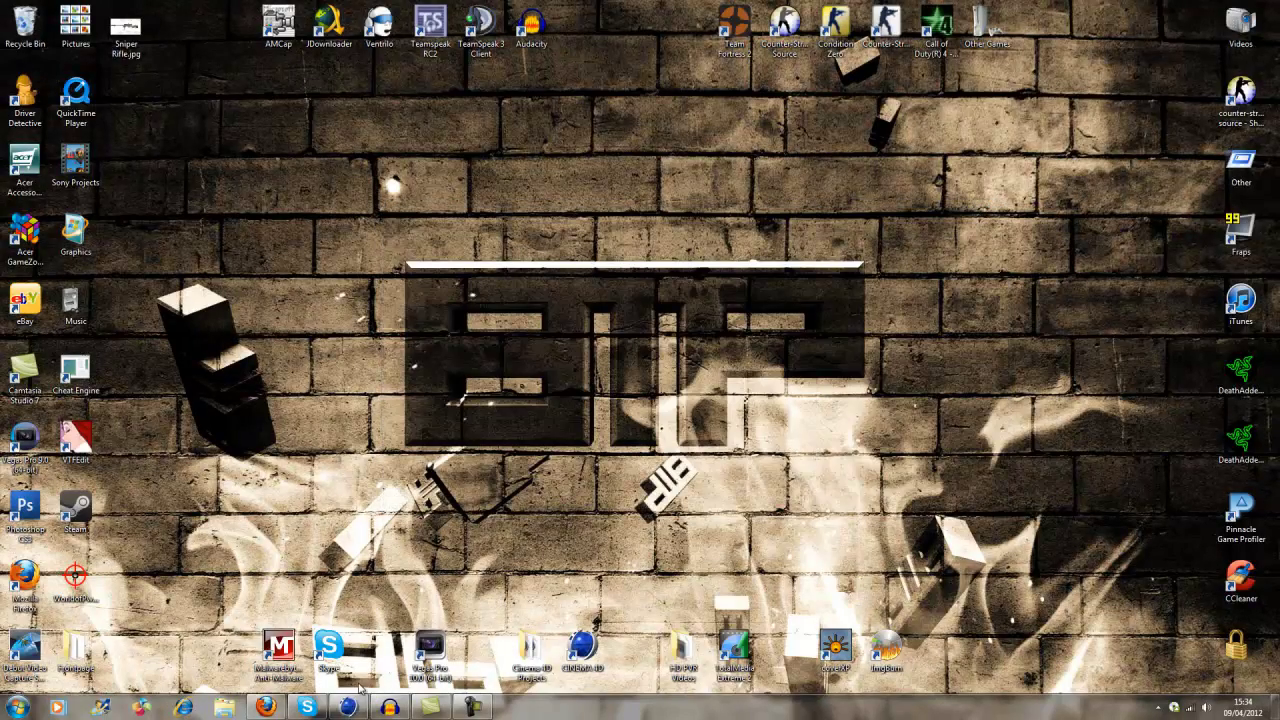
click(265, 707)
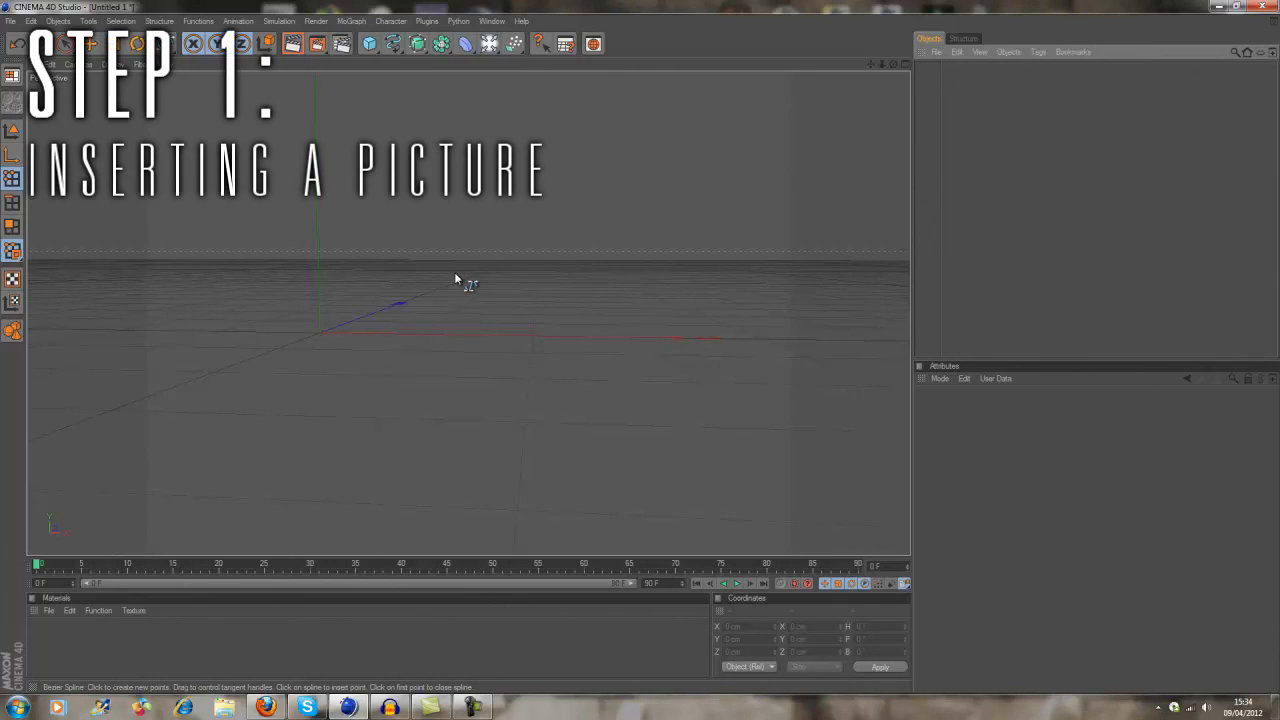
Maximise the Front view from the four-view layout in a full-screen window.
middle_click(450, 284)
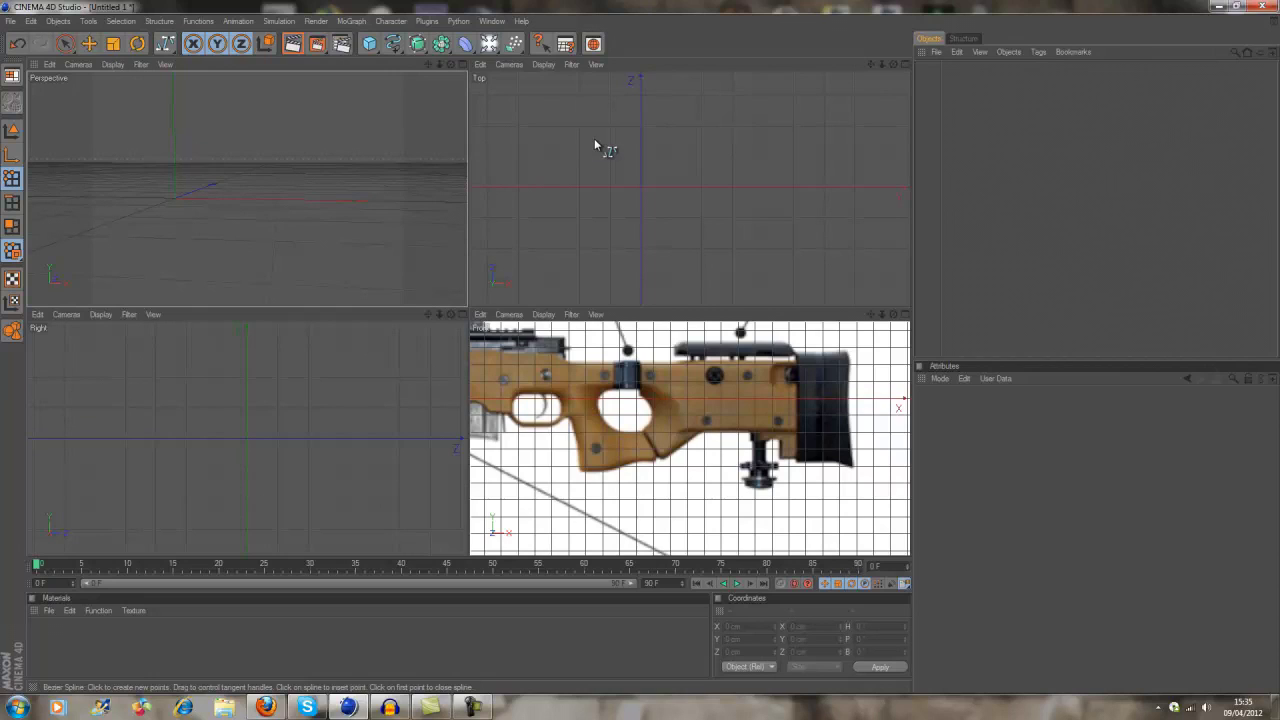
middle_click(690, 420)
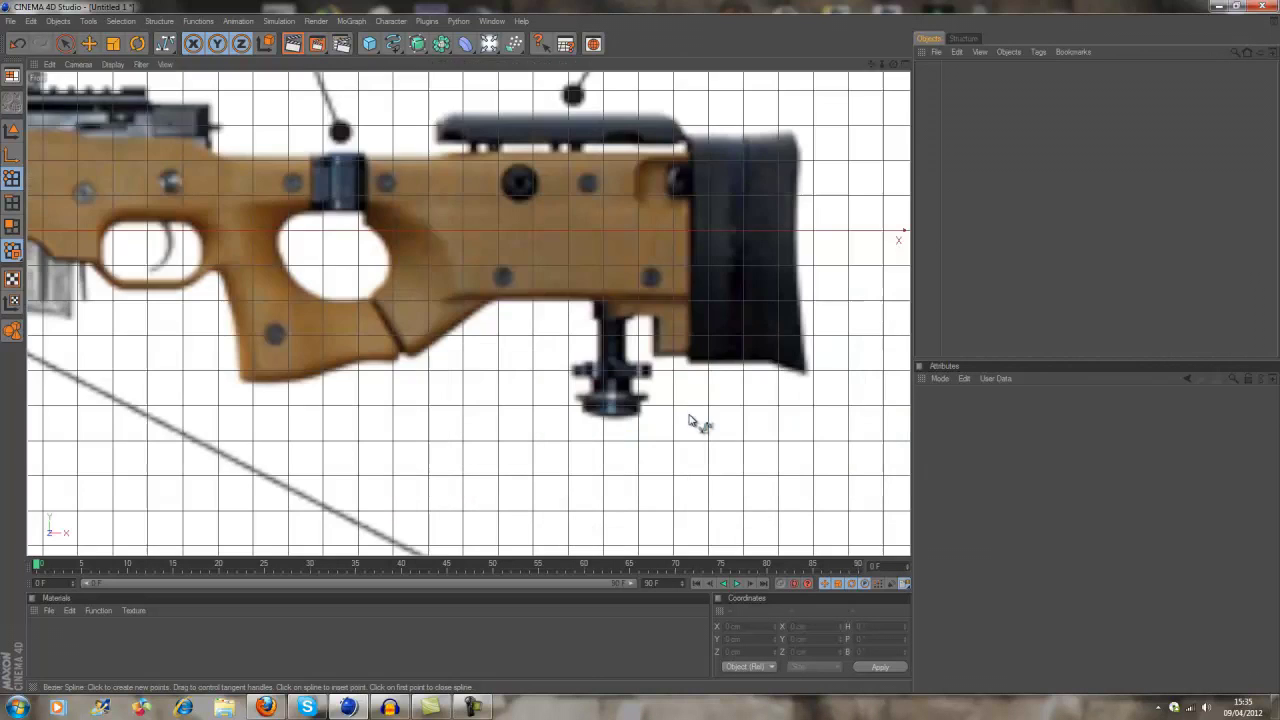
click(1237, 6)
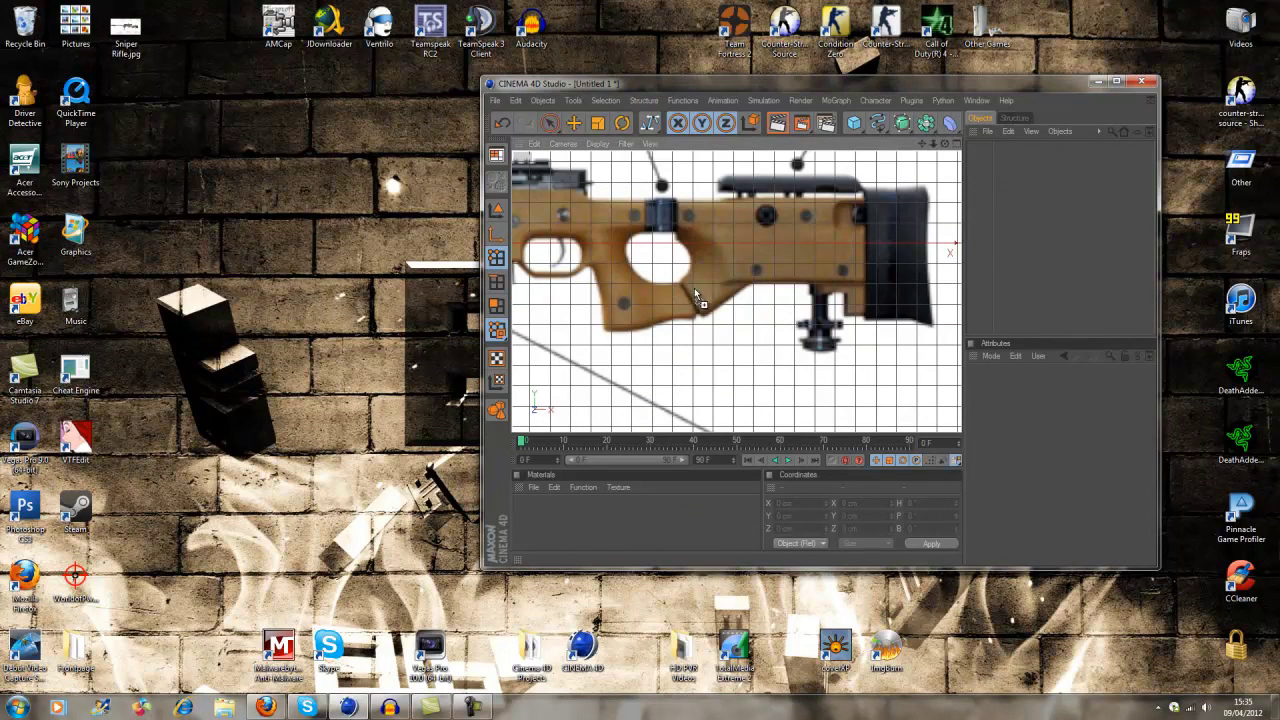
click(1117, 81)
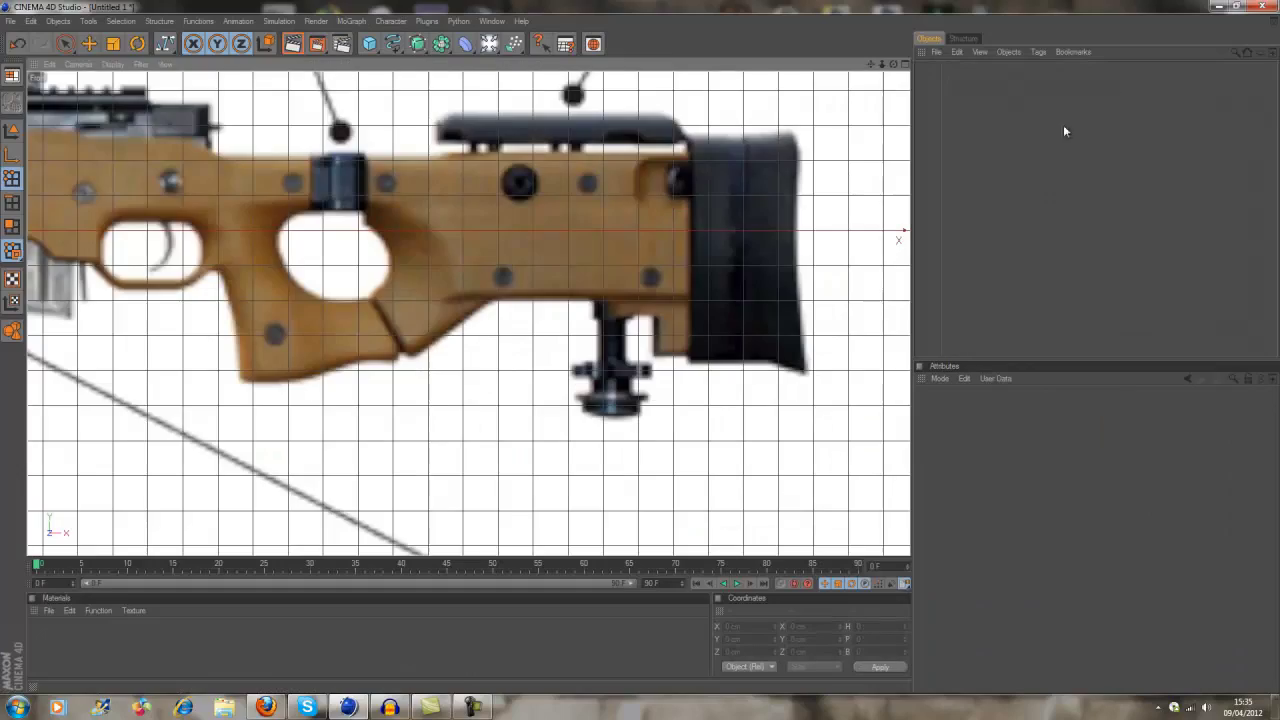
Zoom out and pan the Front view so the rifle reference picture fills it.
scroll(858, 72, down, 2)
scroll(858, 72, down, 2)
scroll(858, 72, down, 2)
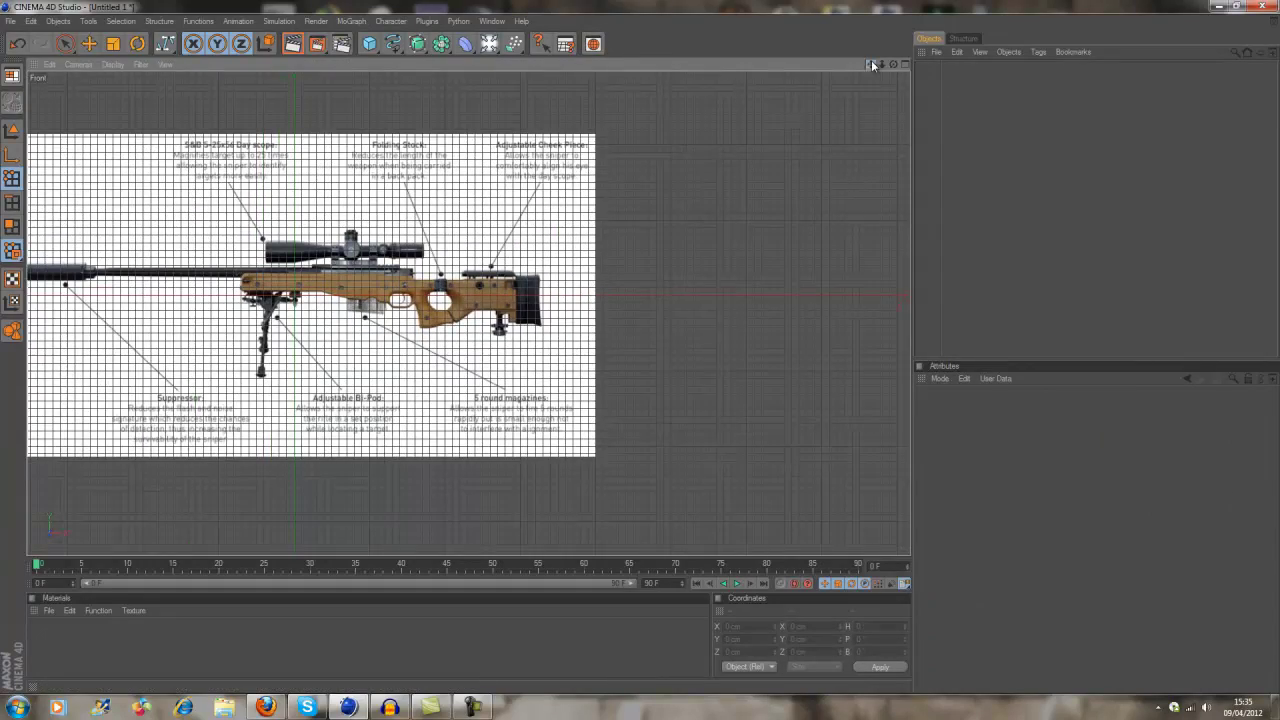
drag(871, 63, 1037, 89)
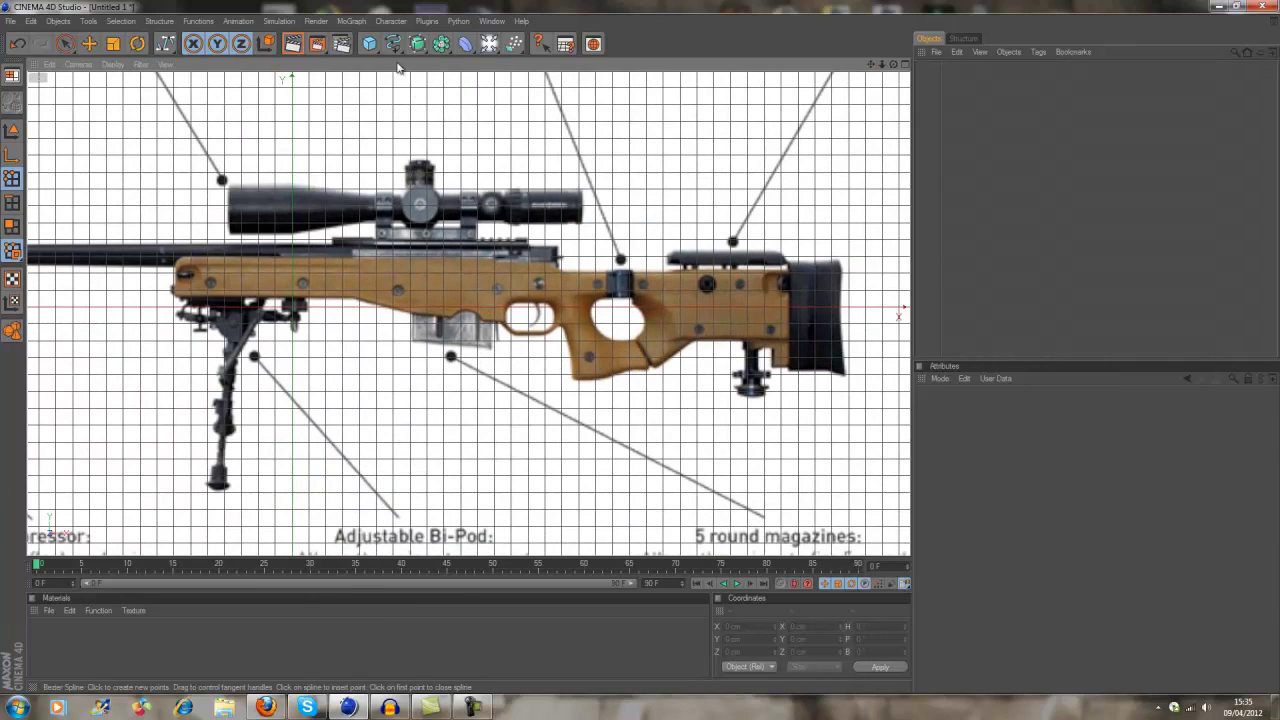
click(391, 45)
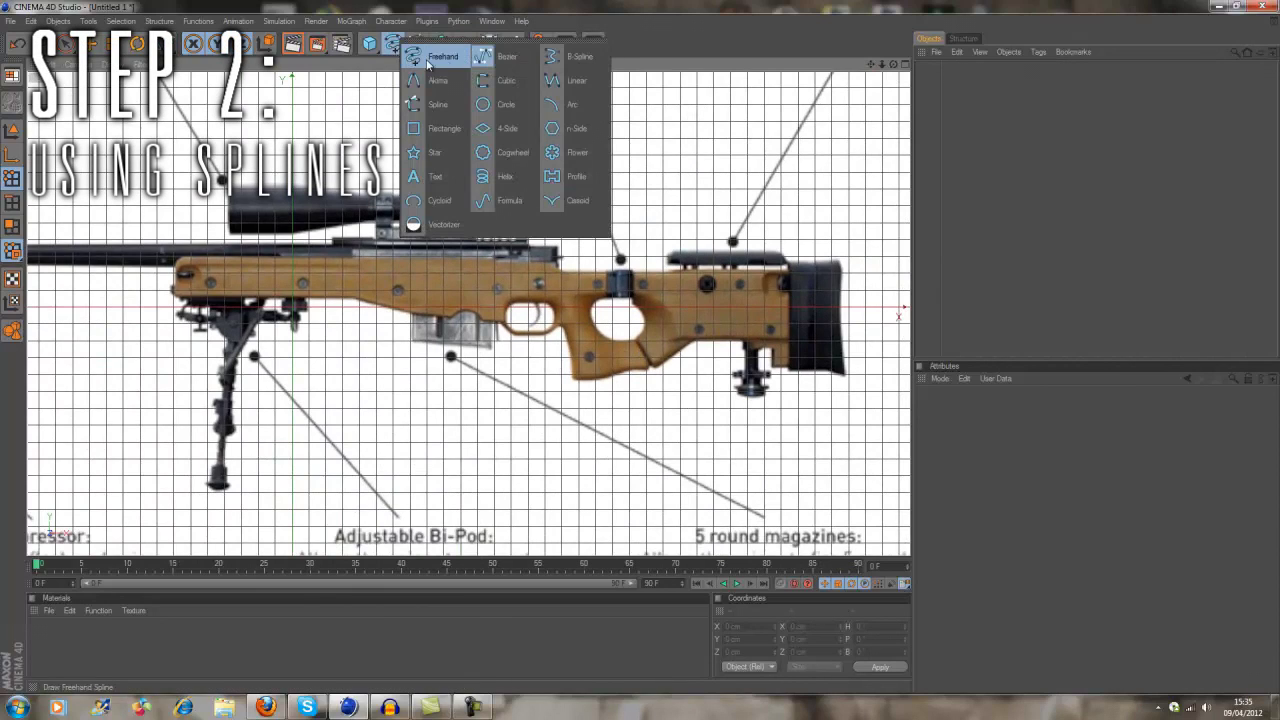
Draw a Bezier spline along the stock's lower edge, curving under the magazine and grip to the butt.
click(509, 58)
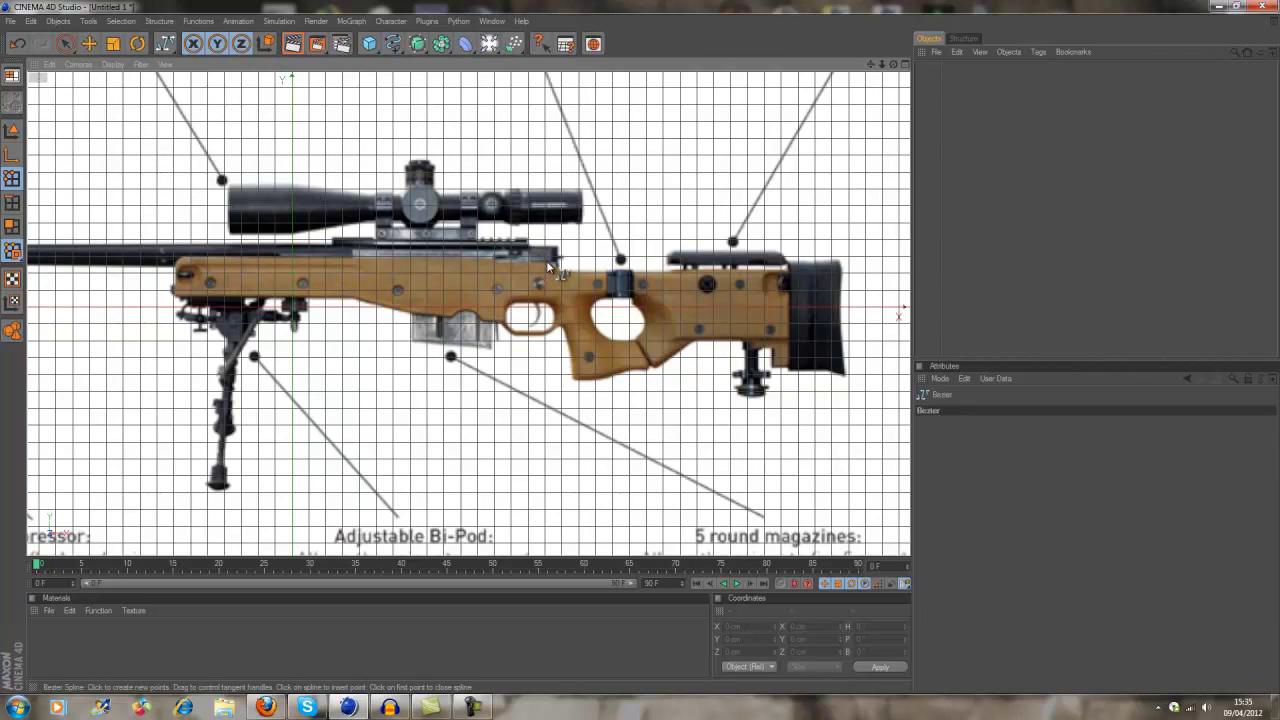
click(493, 257)
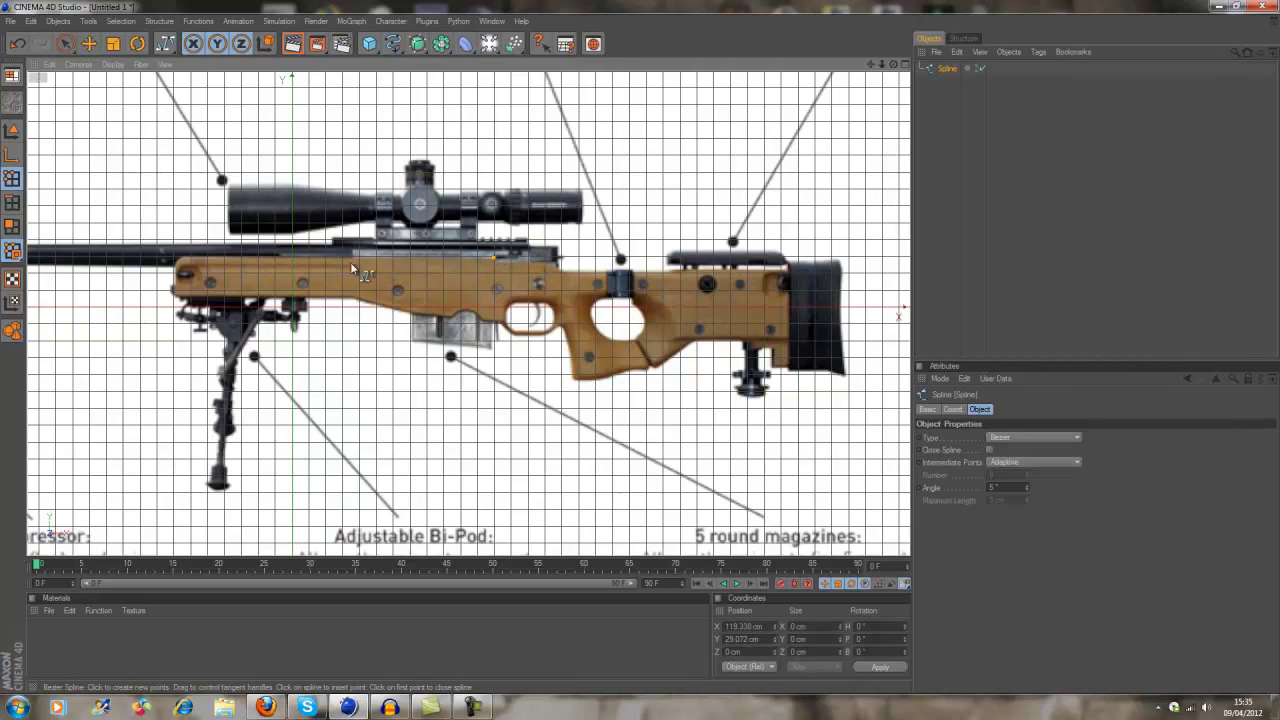
click(193, 261)
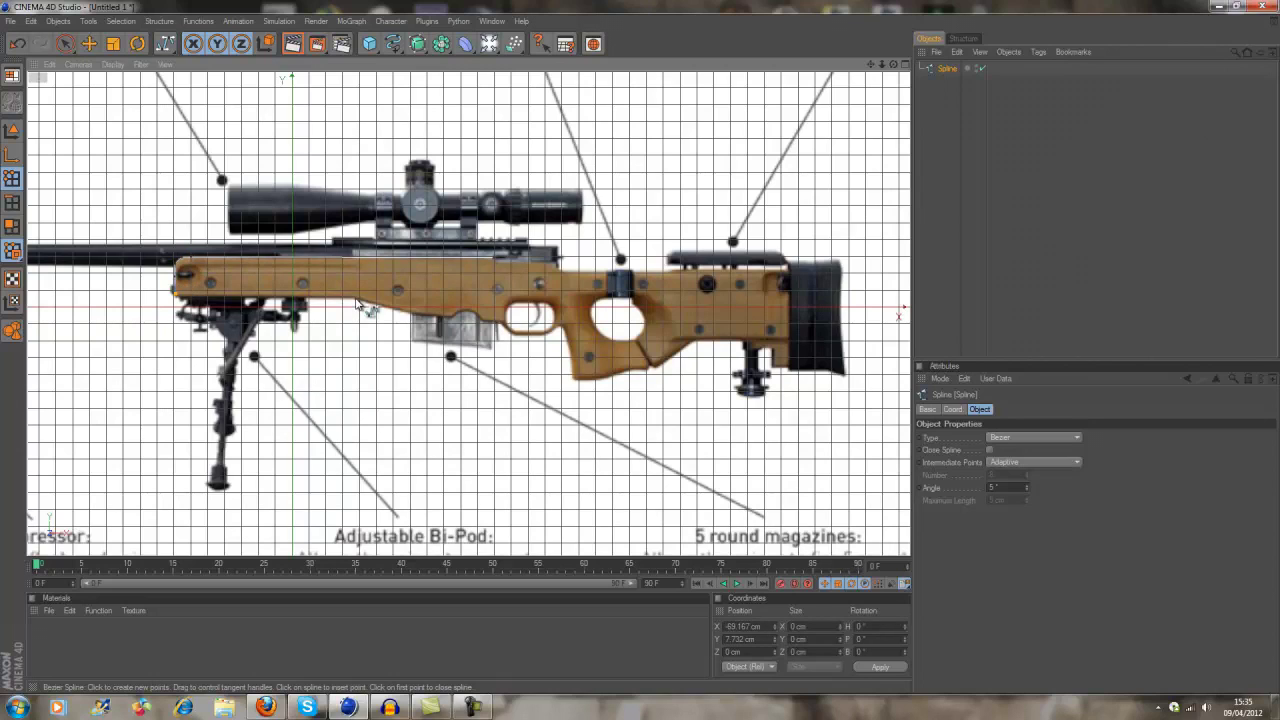
click(410, 316)
drag(449, 324, 560, 336)
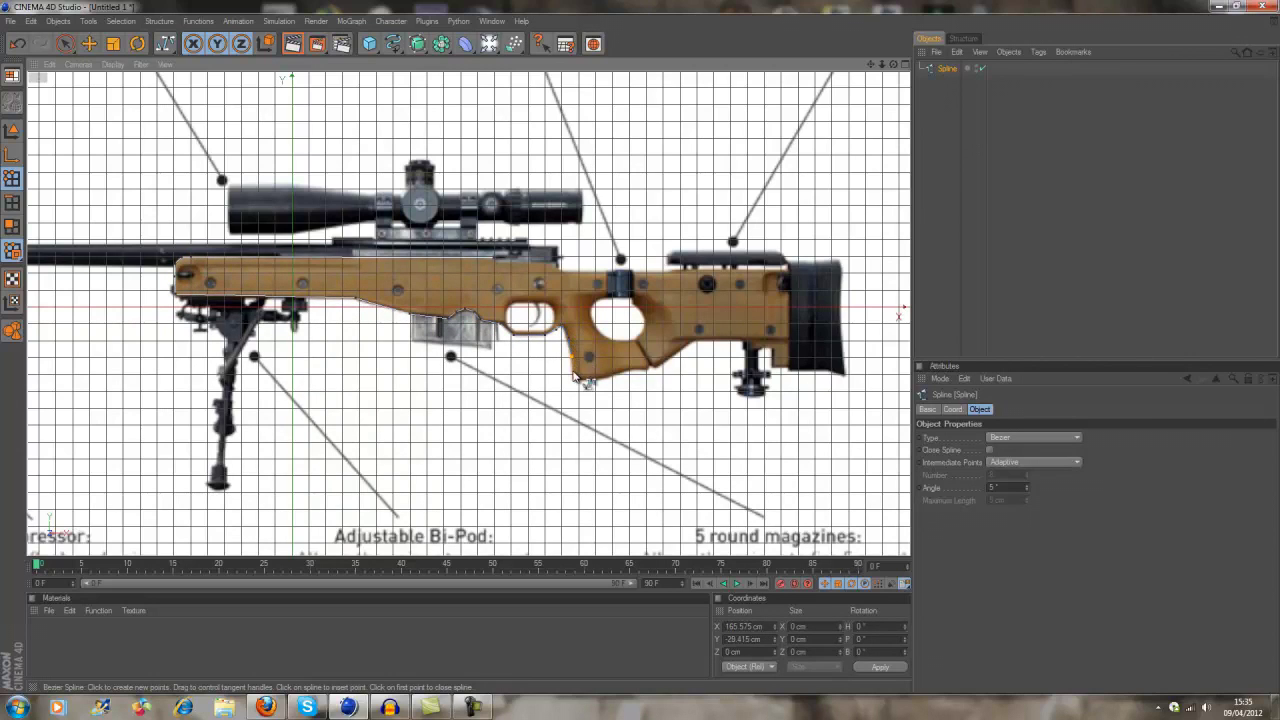
click(578, 380)
drag(605, 384, 752, 352)
click(757, 357)
click(791, 266)
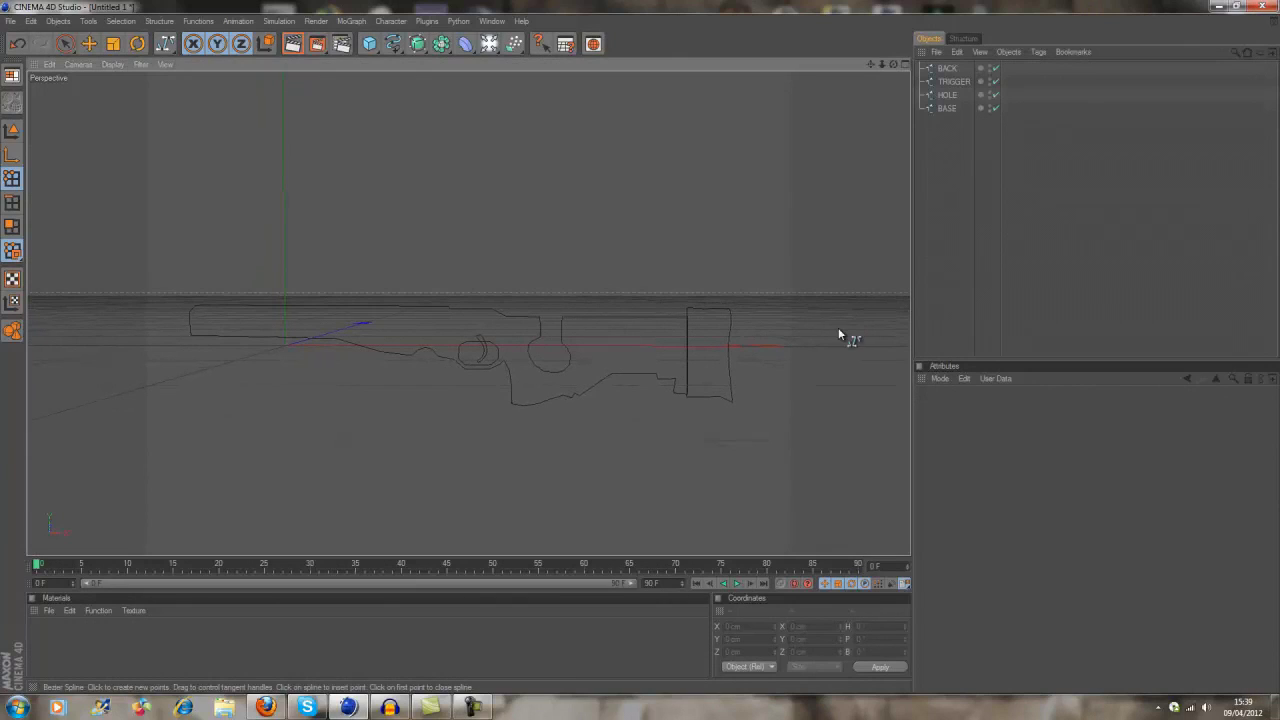
Review the BASE, HOLE, TRIGGER and BACK splines one by one in the Objects Manager.
click(946, 108)
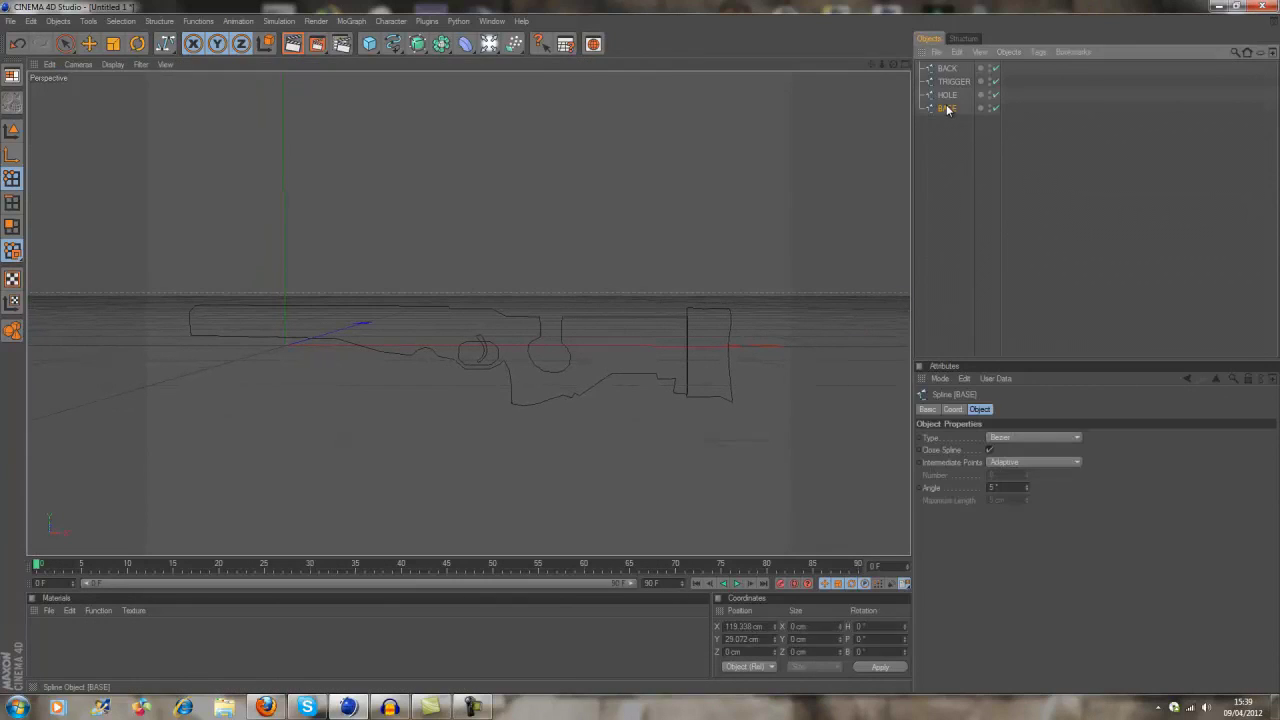
click(946, 94)
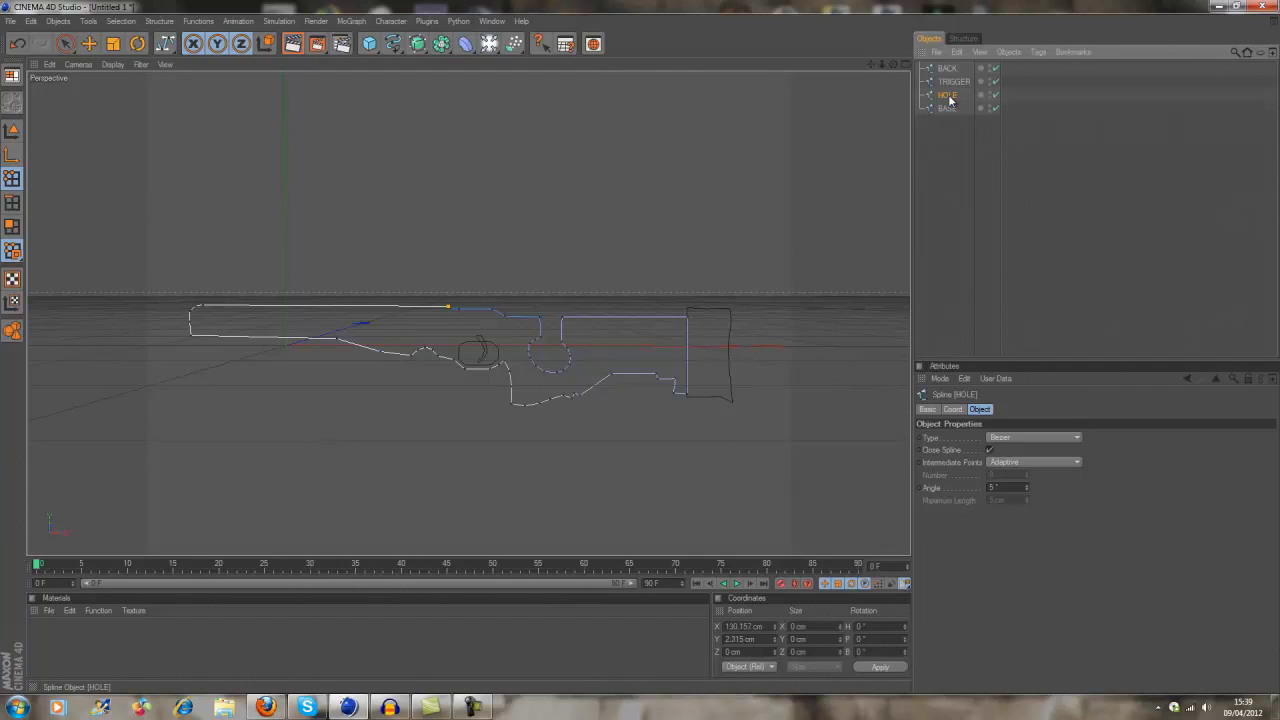
key(Up)
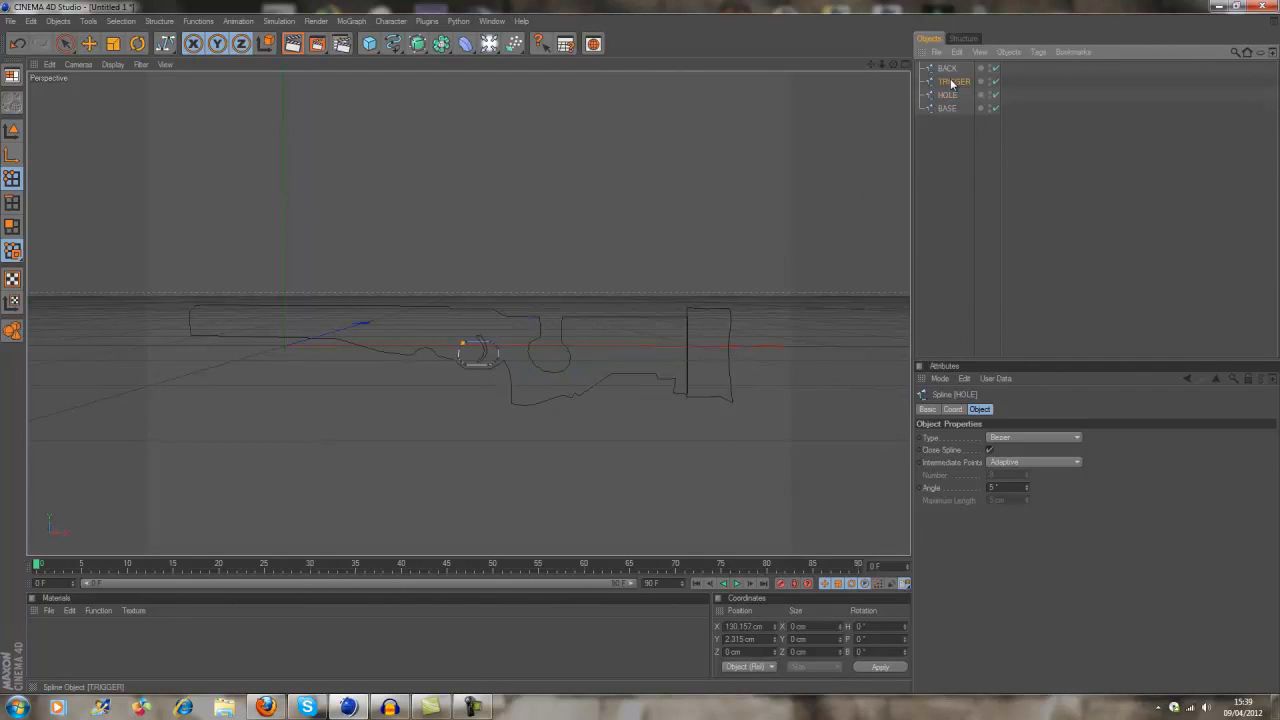
key(Up)
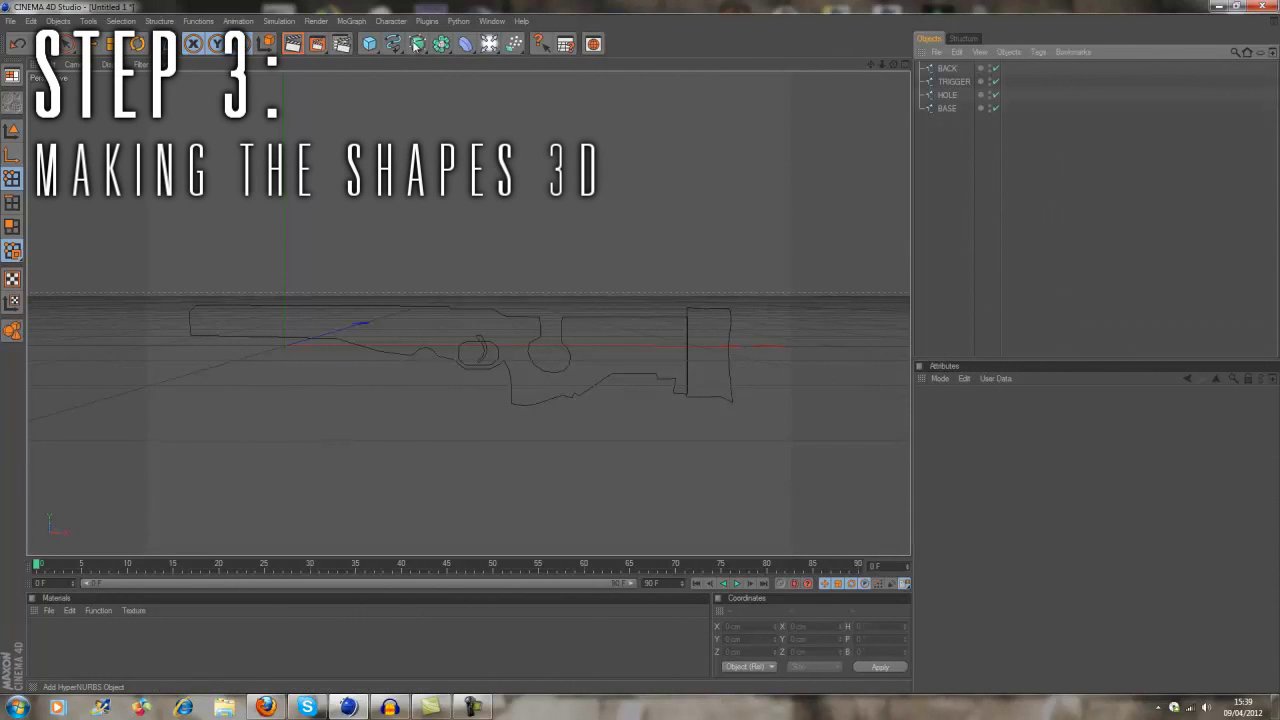
Add four Extrude NURBS generators to the scene.
drag(417, 45, 560, 65)
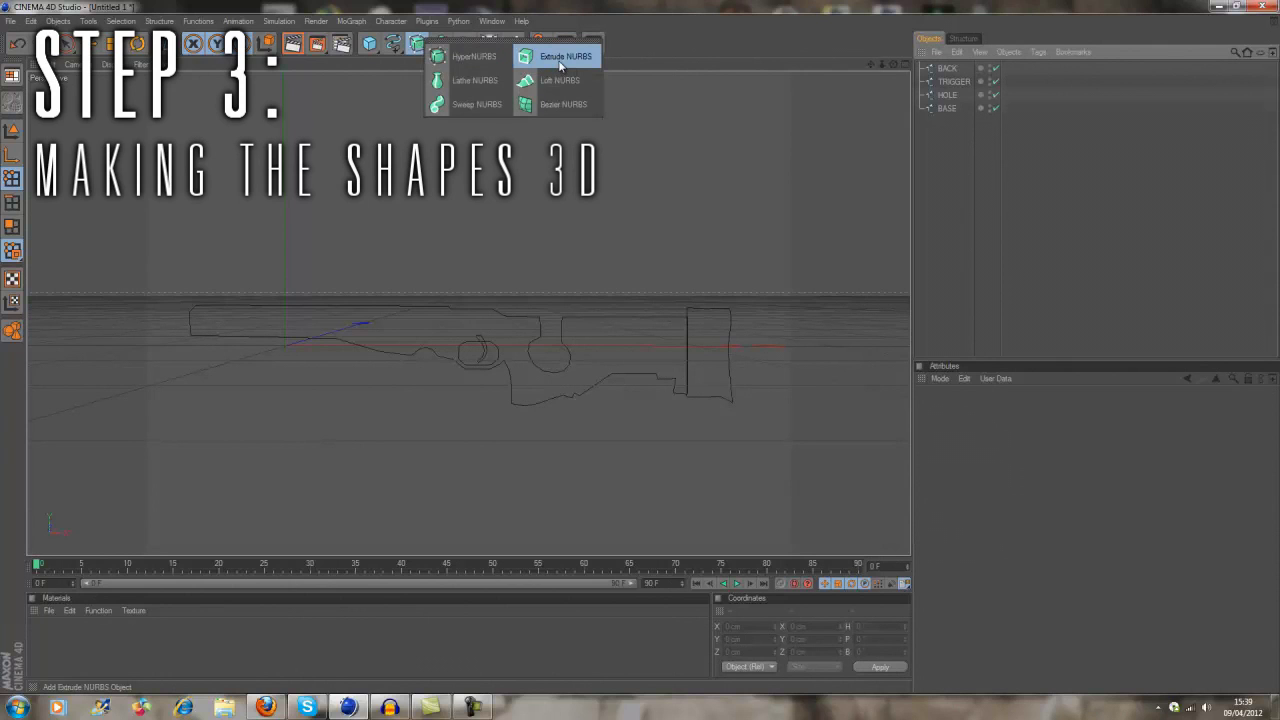
drag(557, 62, 558, 63)
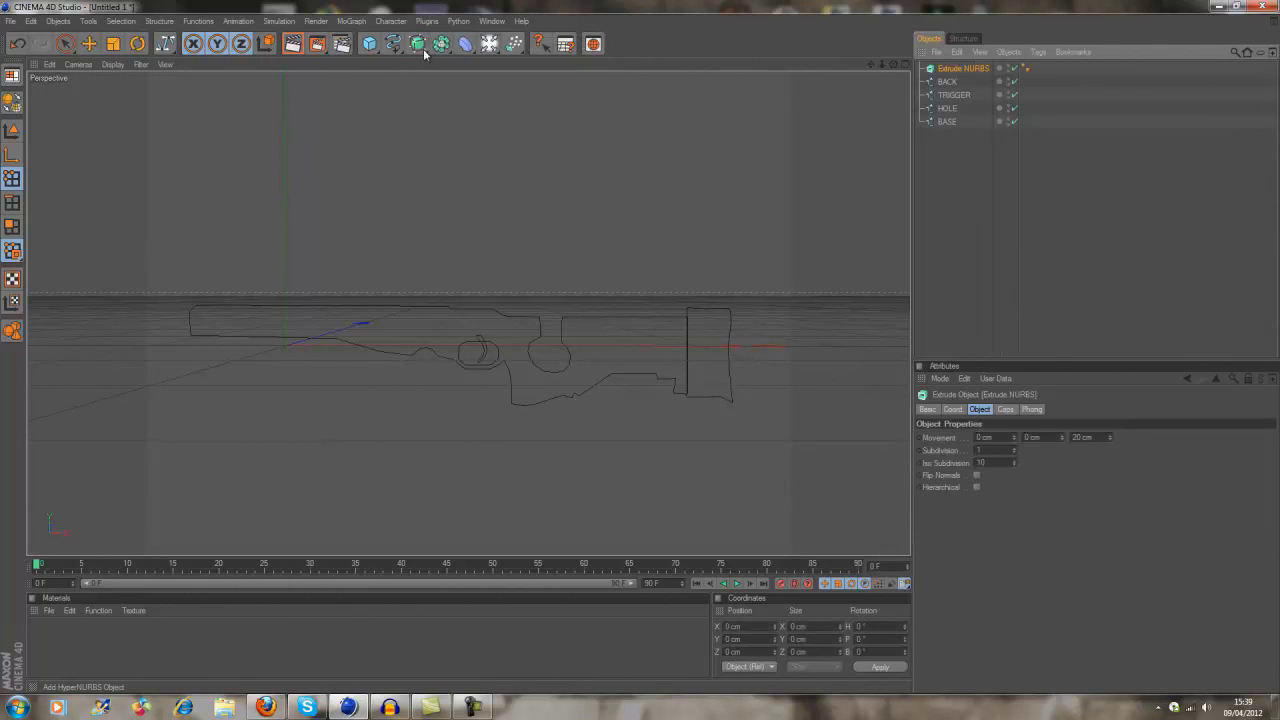
mouse_move(417, 45)
mouse_down()
mouse_move(520, 82)
mouse_move(531, 64)
mouse_up()
drag(417, 45, 557, 56)
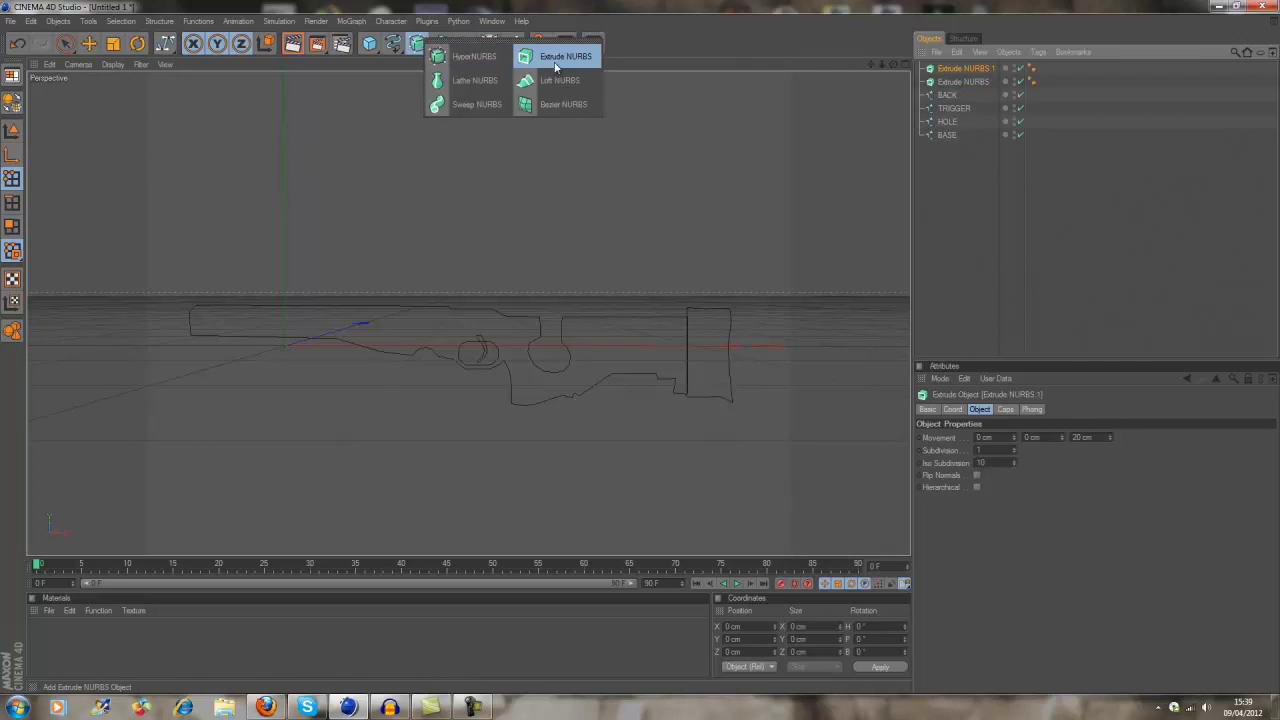
drag(420, 47, 557, 57)
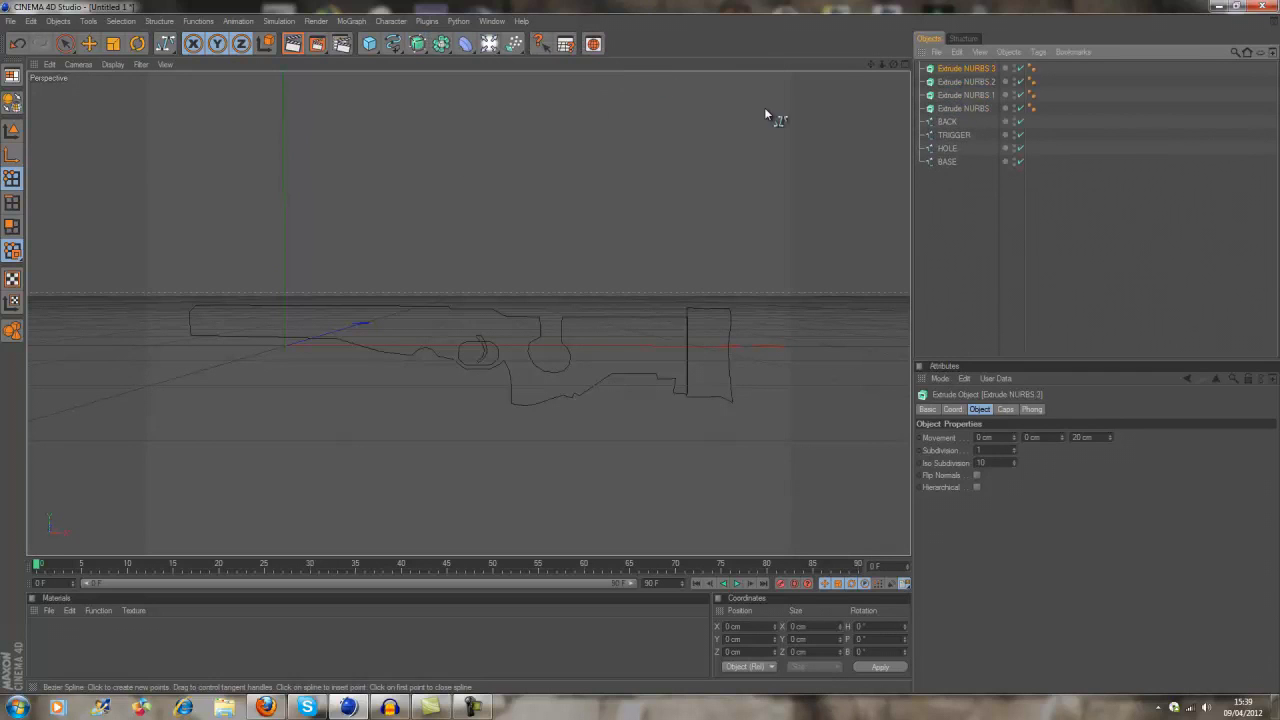
Parent BASE, HOLE, BACK and TRIGGER each under its own Extrude NURBS.
click(950, 163)
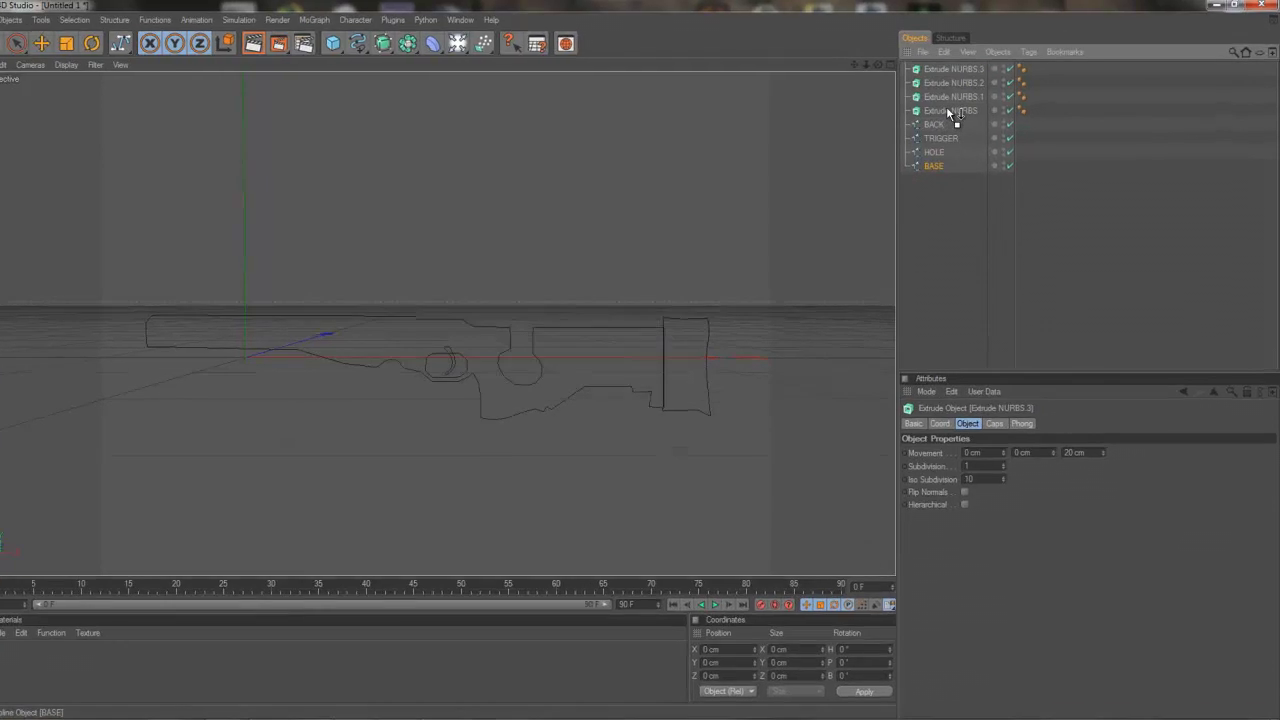
drag(959, 125, 946, 108)
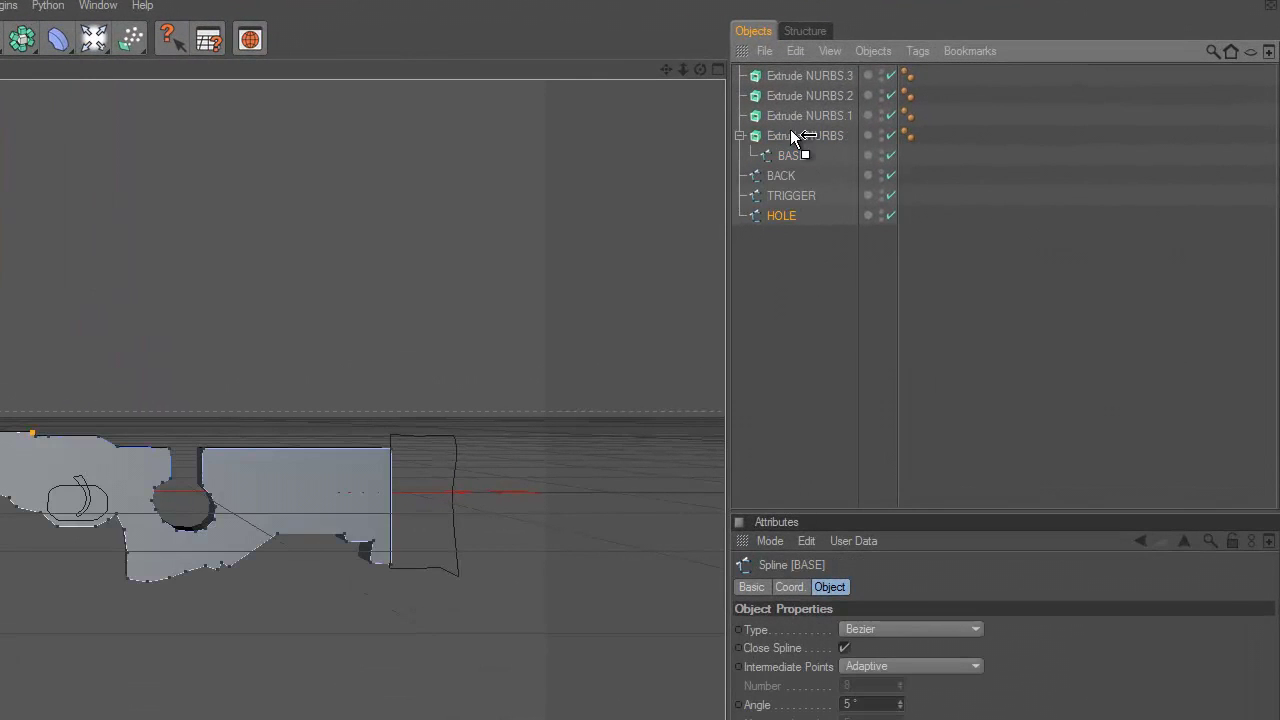
drag(783, 215, 788, 90)
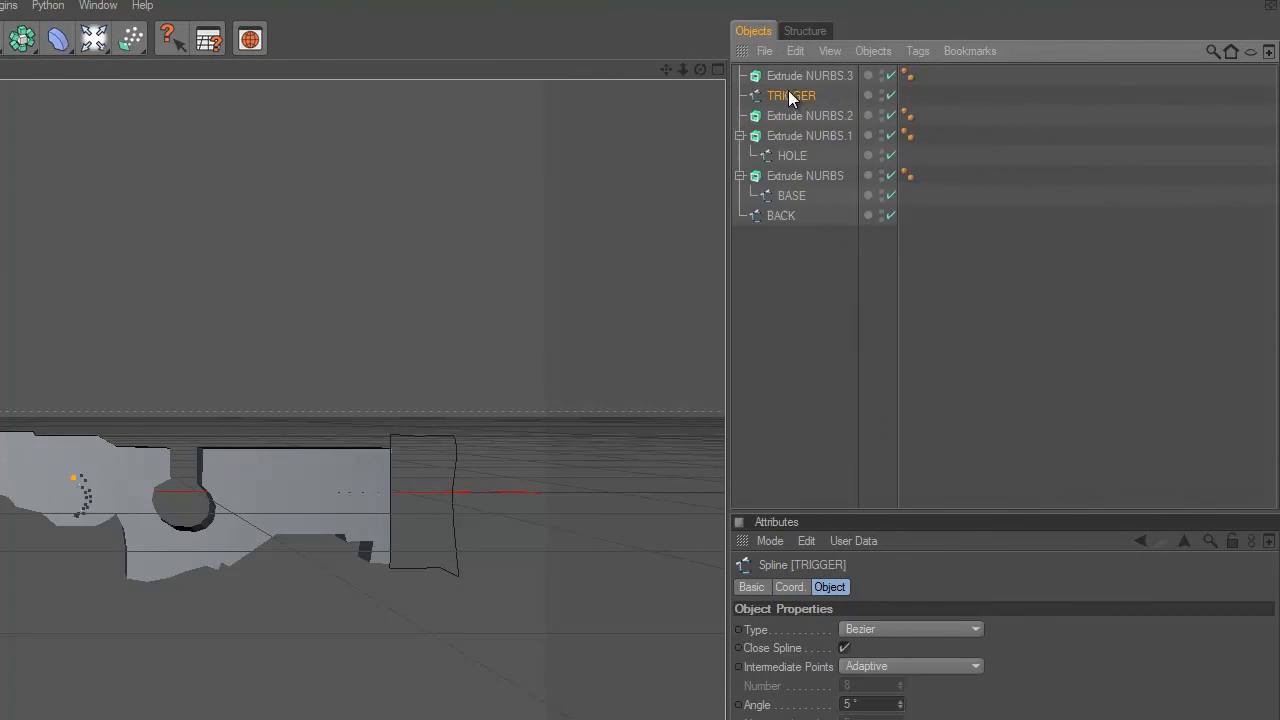
drag(785, 215, 791, 78)
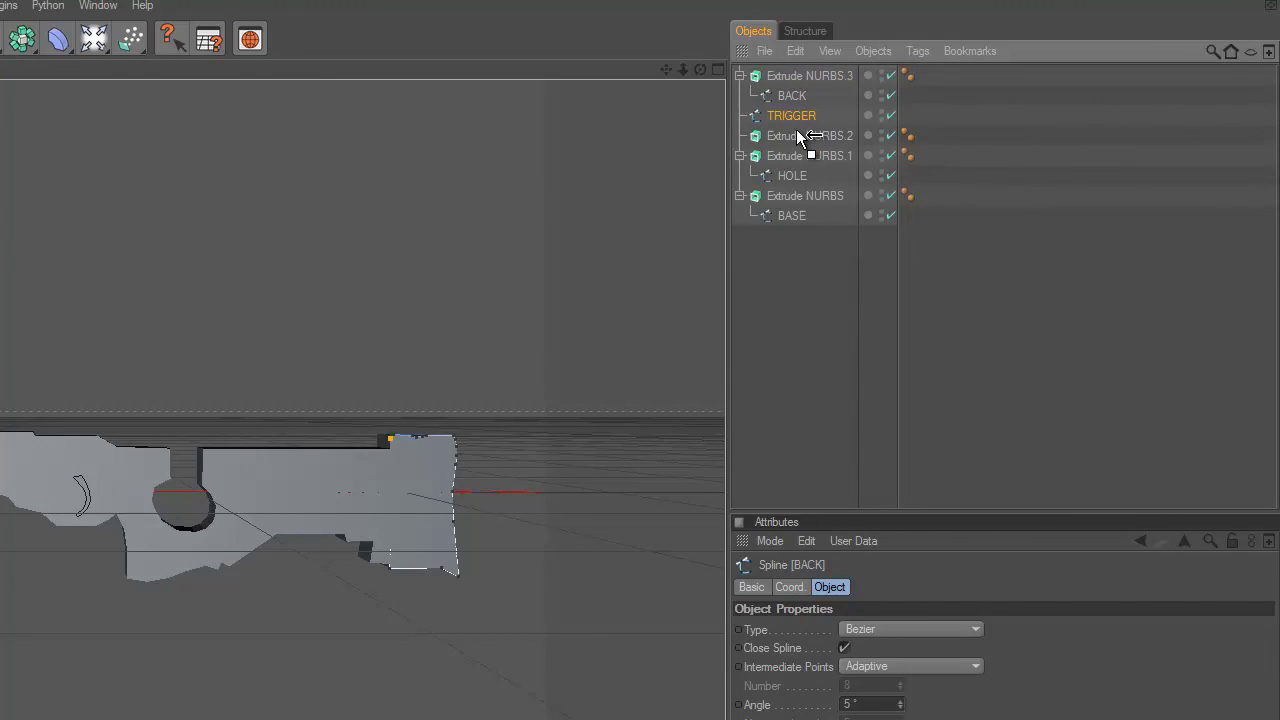
drag(797, 130, 796, 134)
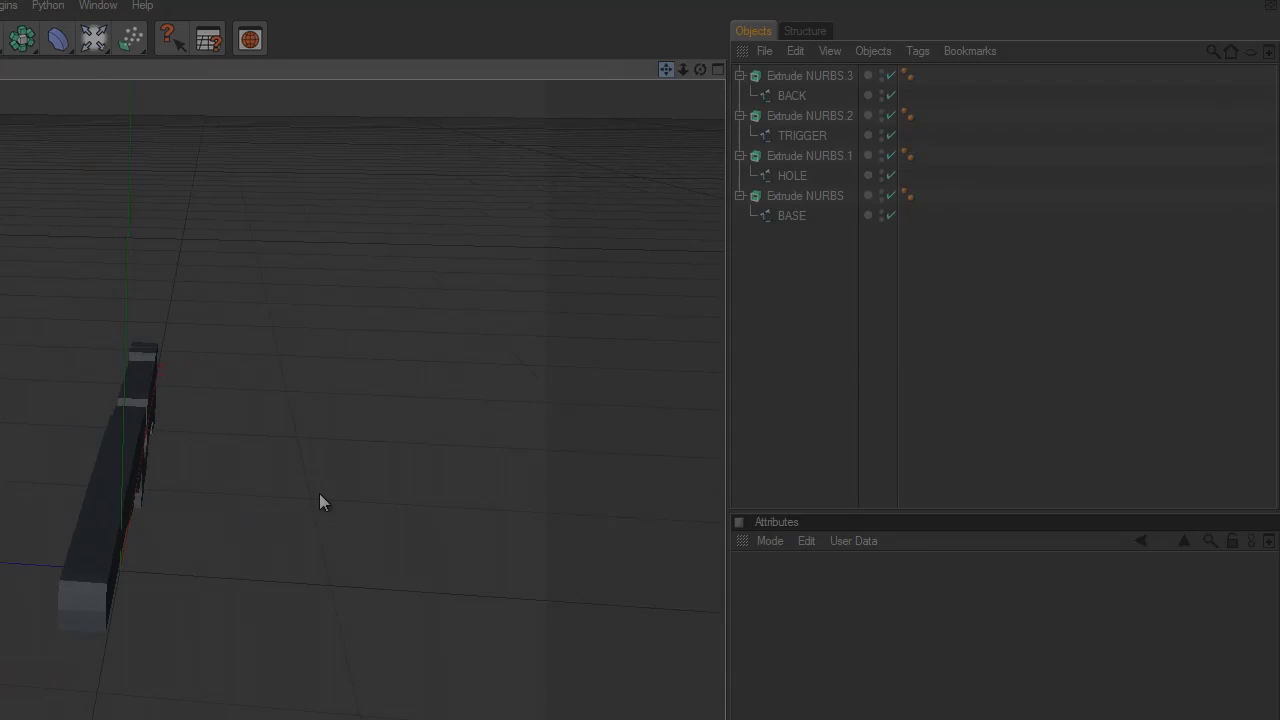
Set the BASE extrusion's depth to 25 cm.
click(806, 196)
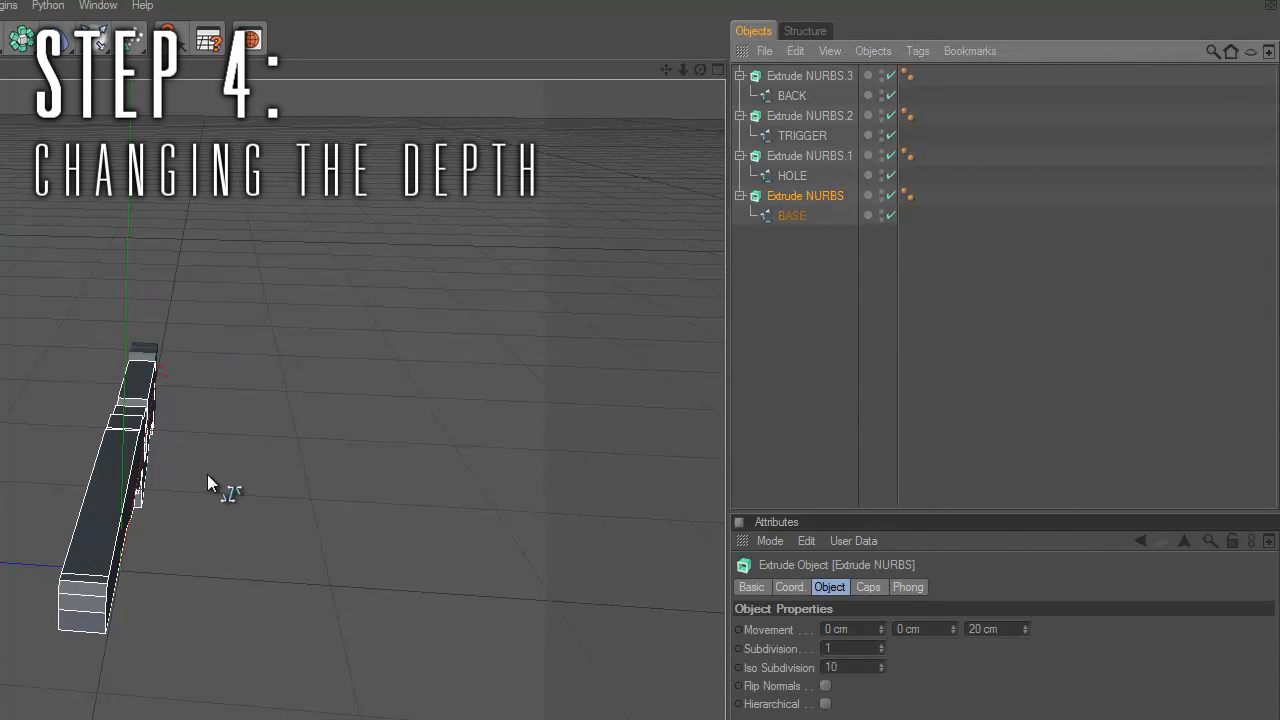
click(1012, 630)
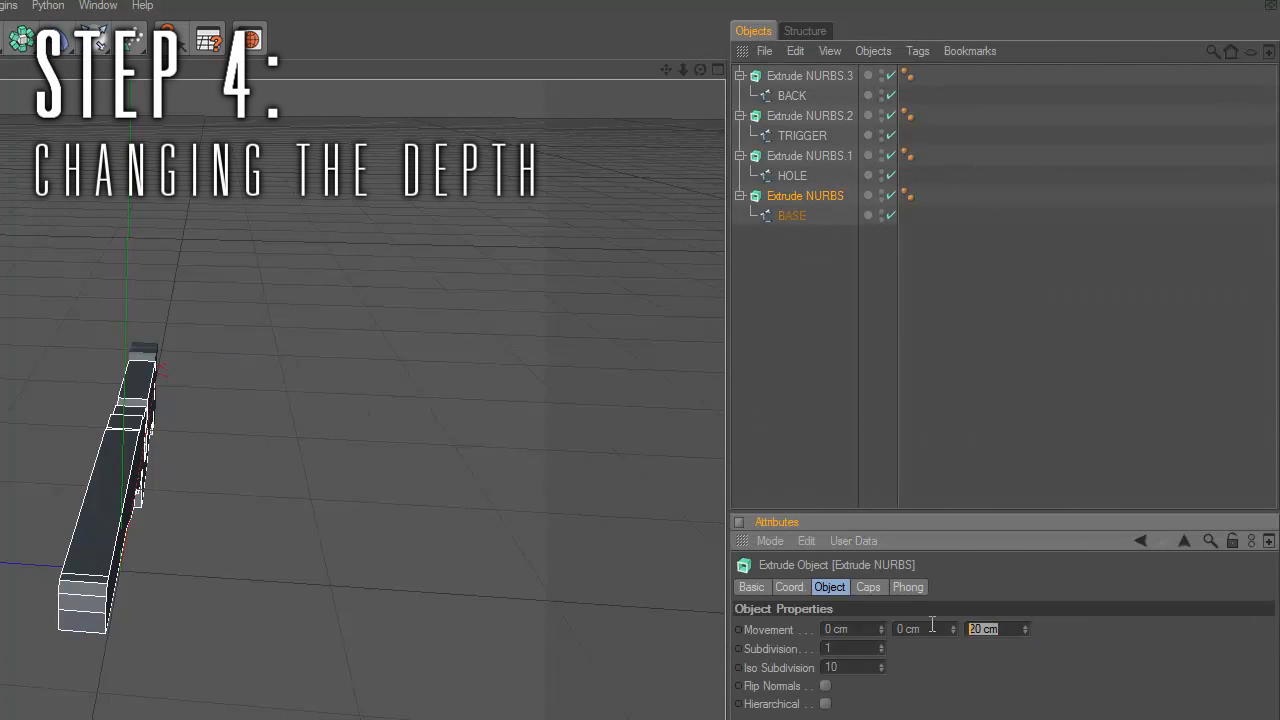
text(25)
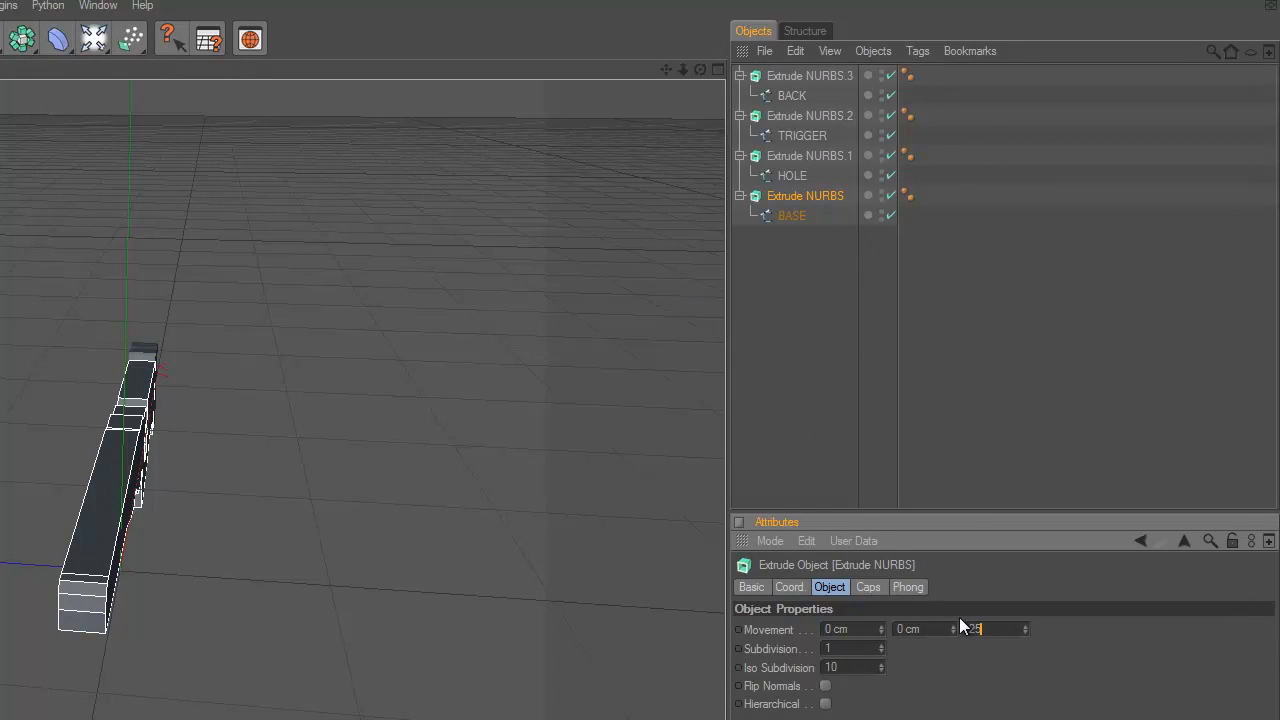
key(Return)
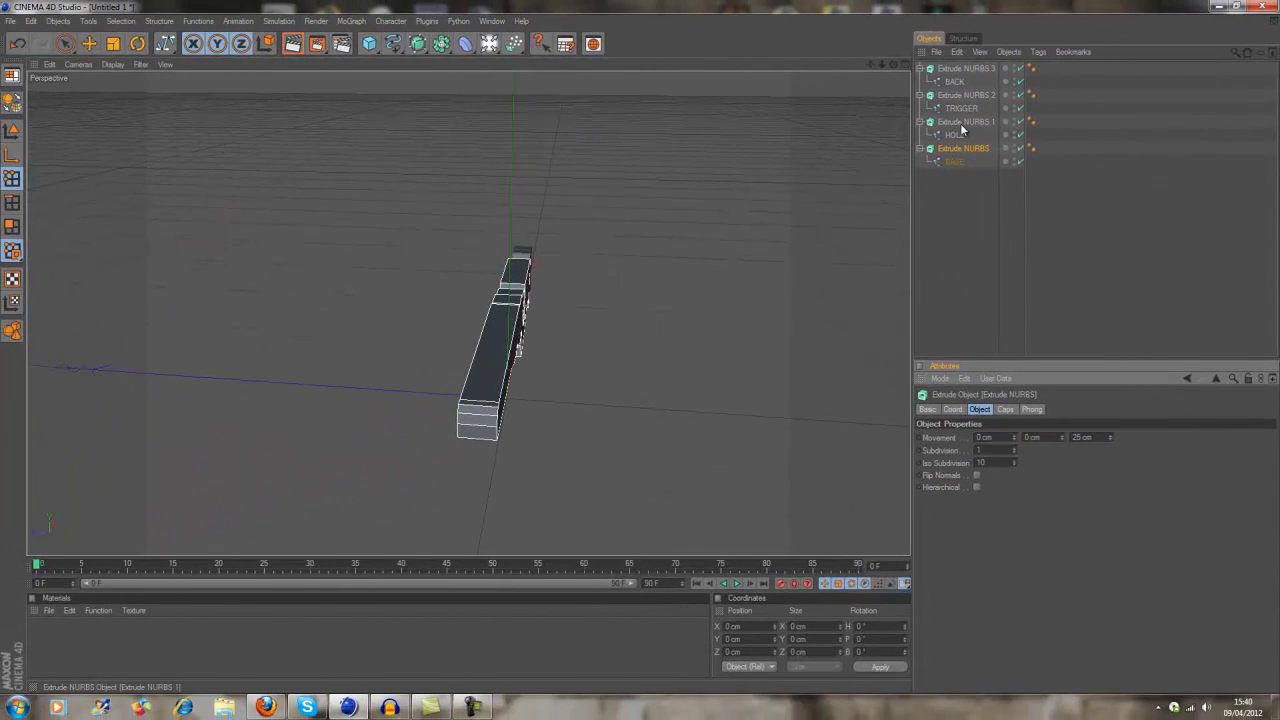
Set the BACK extrusion's Movement Z depth to 3, making it a thin slab.
click(960, 70)
double_click(1082, 437)
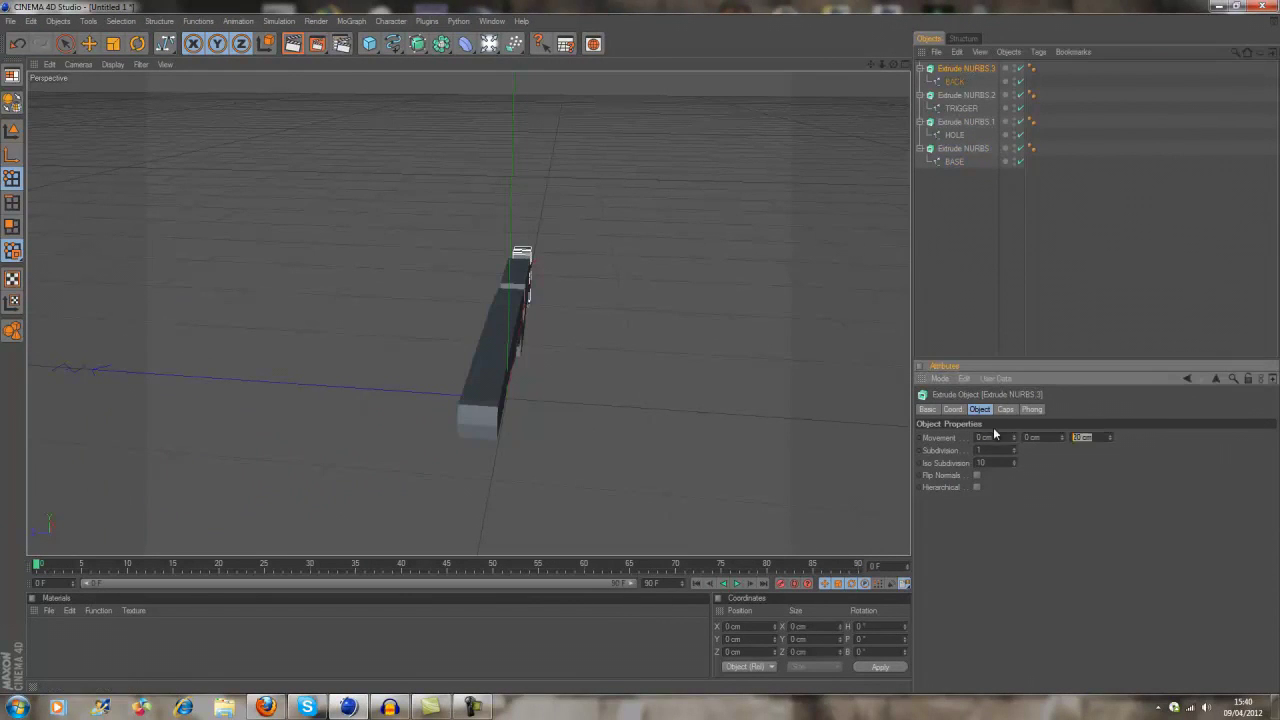
text(3)
key(Return)
click(1109, 265)
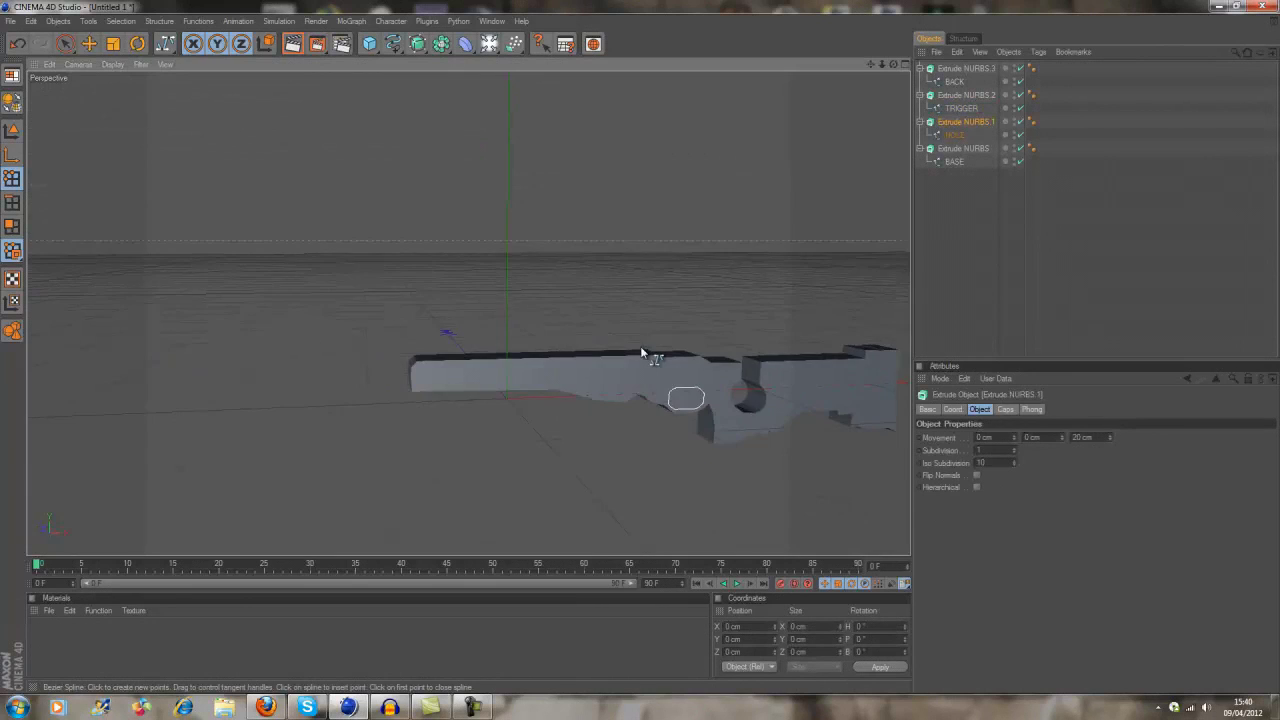
drag(877, 64, 643, 346)
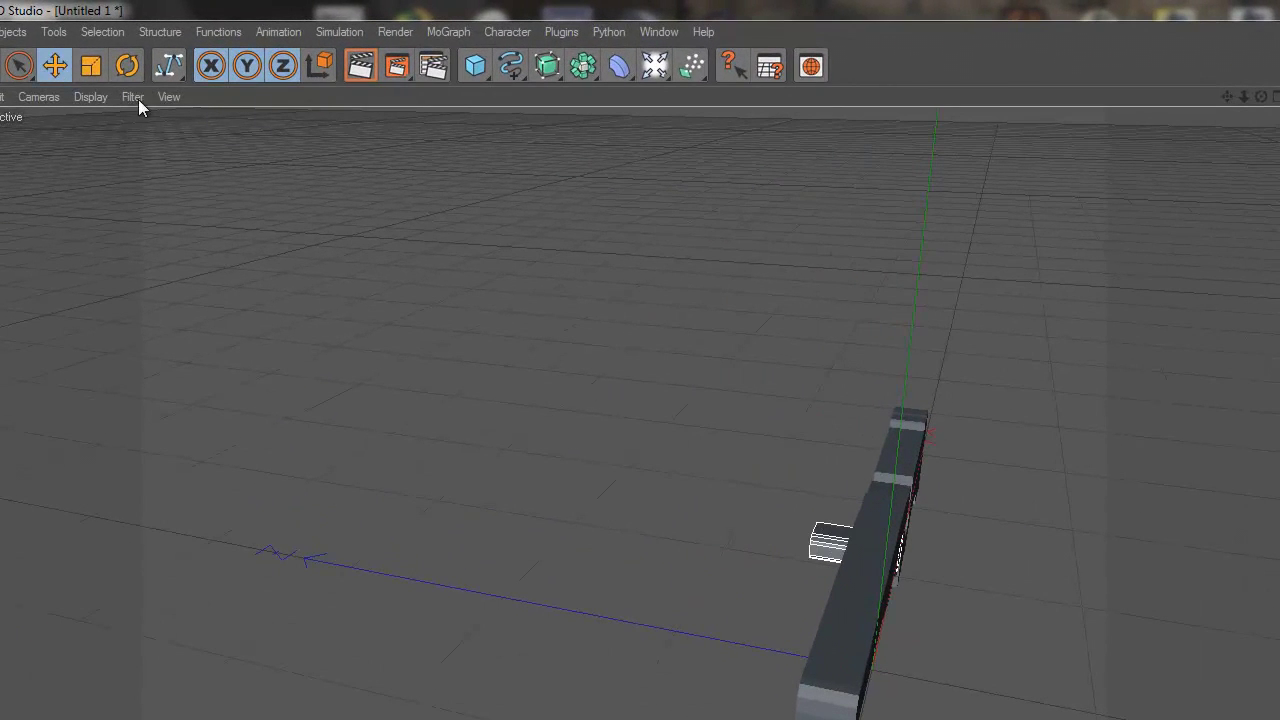
Show axes in the viewport and slide the HOLE extrusion along Z across the stock.
click(136, 97)
click(184, 523)
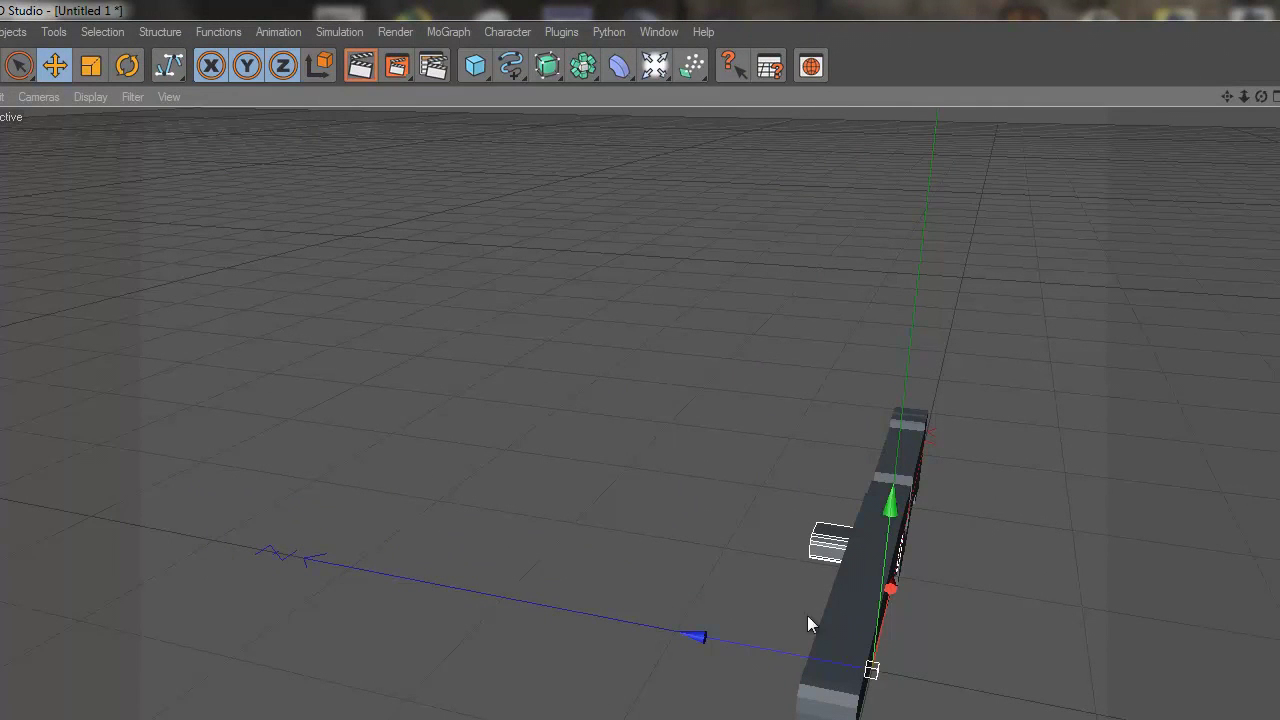
drag(776, 645, 872, 521)
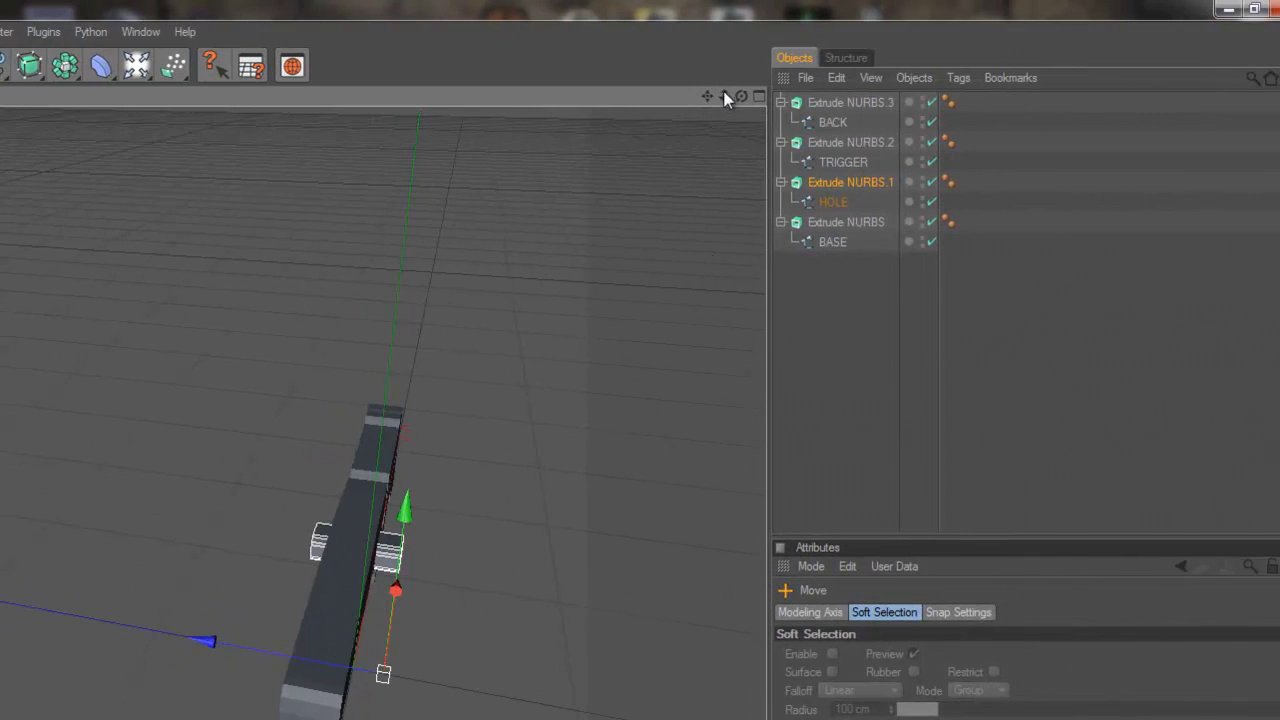
drag(741, 95, 357, 523)
click(1061, 305)
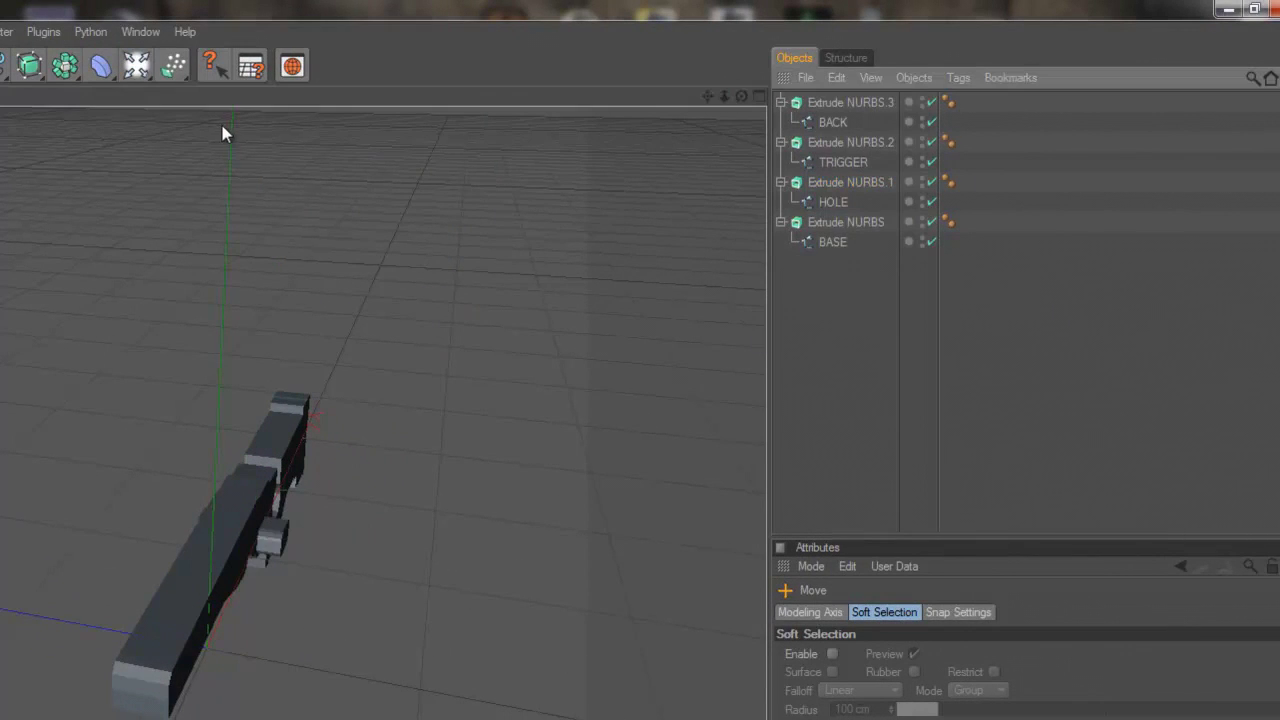
Add a Boole containing Extrude NURBS.1 (hole) and Extrude NURBS (base).
click(63, 66)
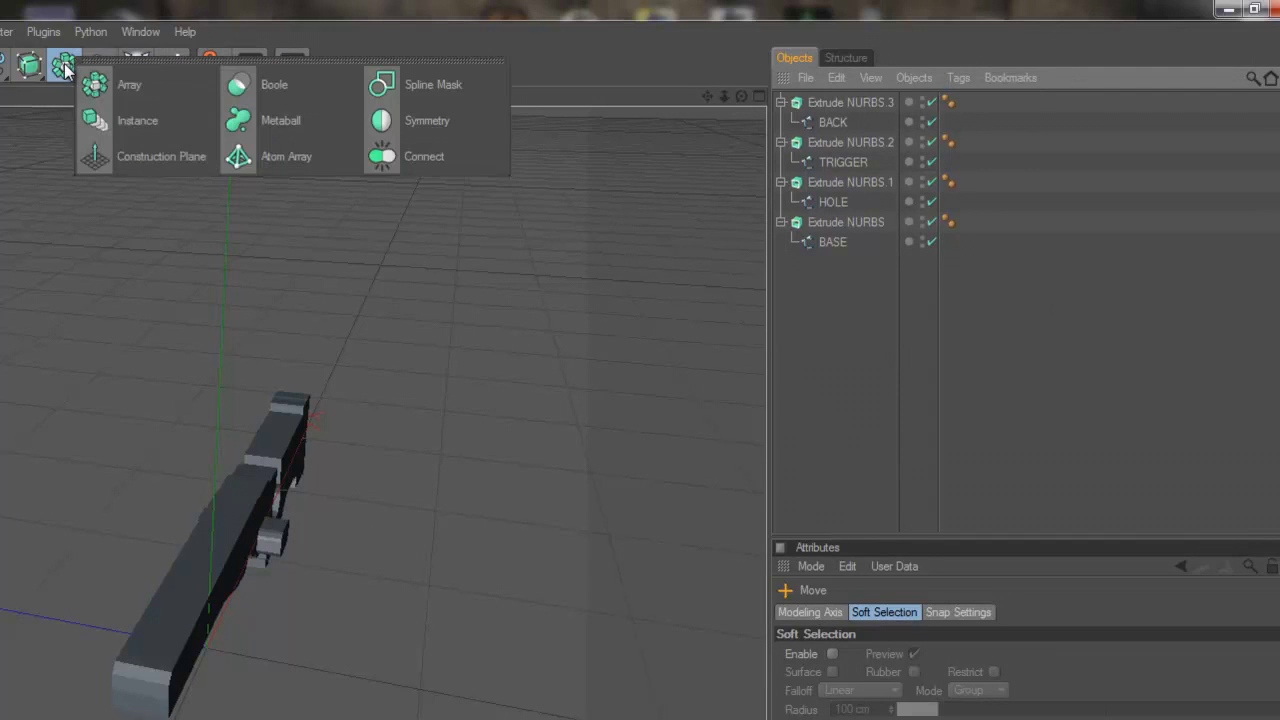
click(292, 89)
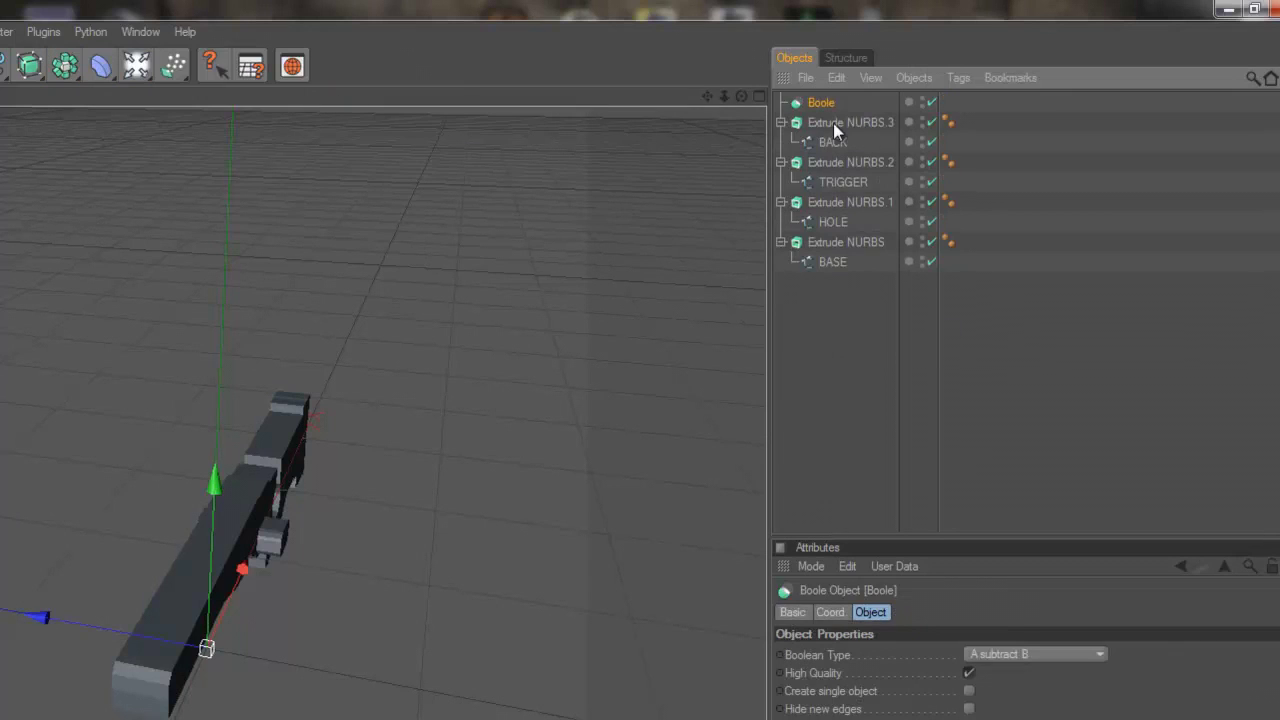
click(843, 205)
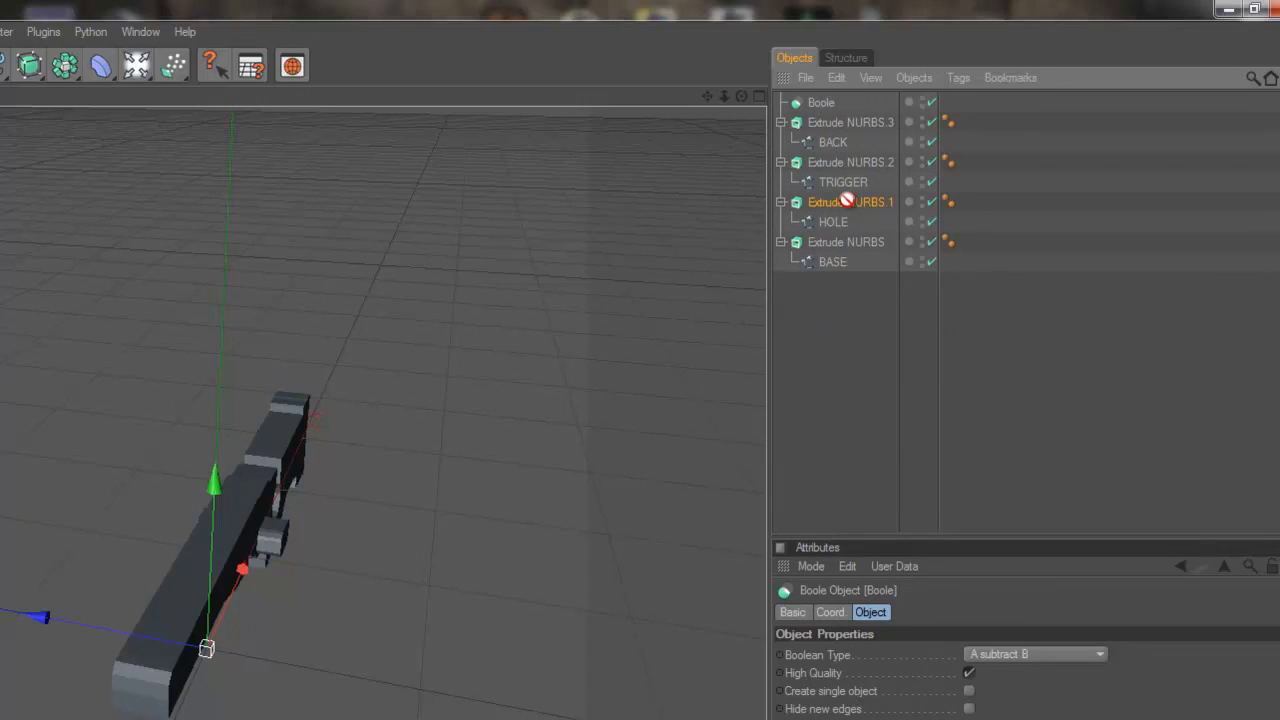
drag(847, 201, 820, 105)
click(834, 243)
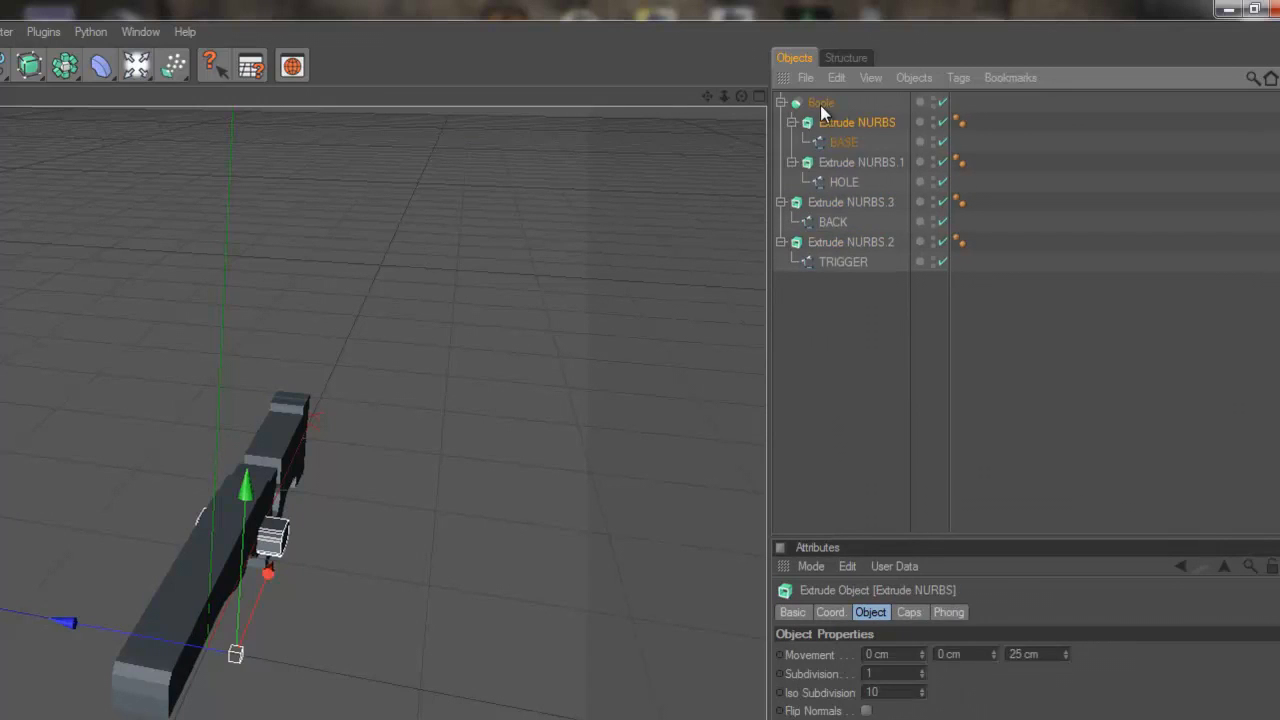
click(961, 414)
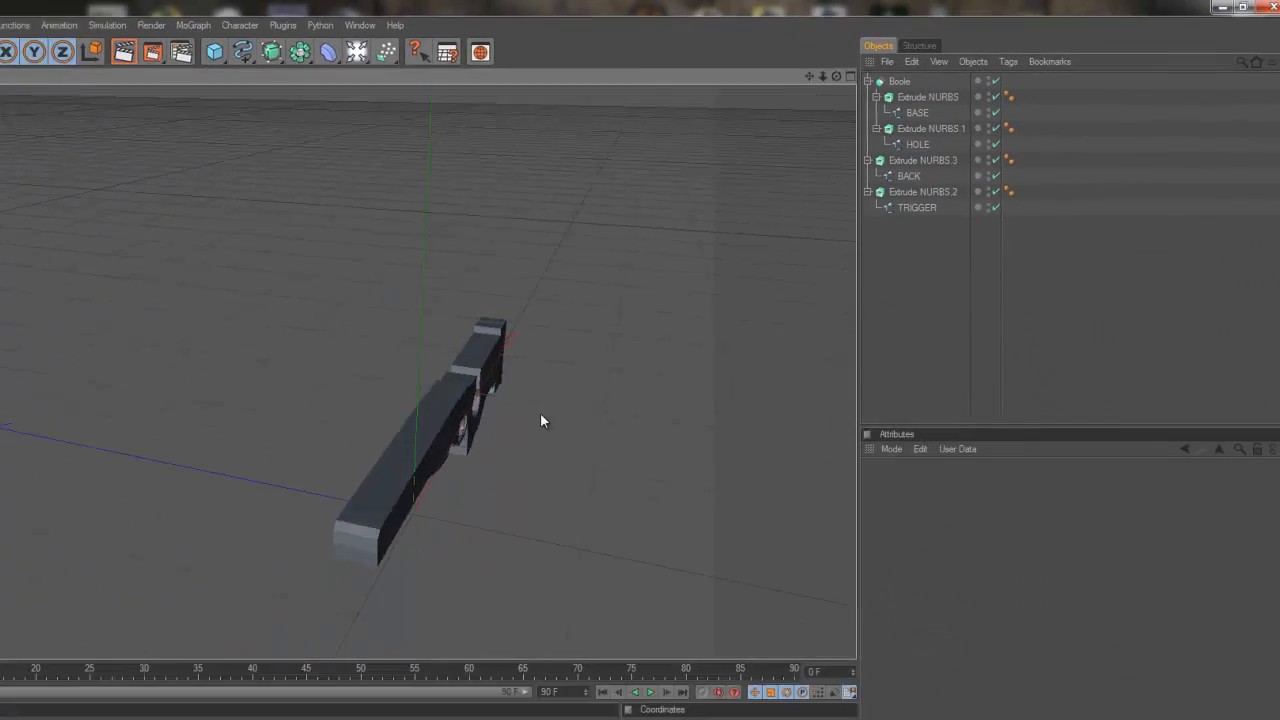
mouse_move(540, 420)
alt+mouse_down()
mouse_move(647, 350)
mouse_move(670, 278)
alt+mouse_up()
alt+drag(660, 350, 608, 343)
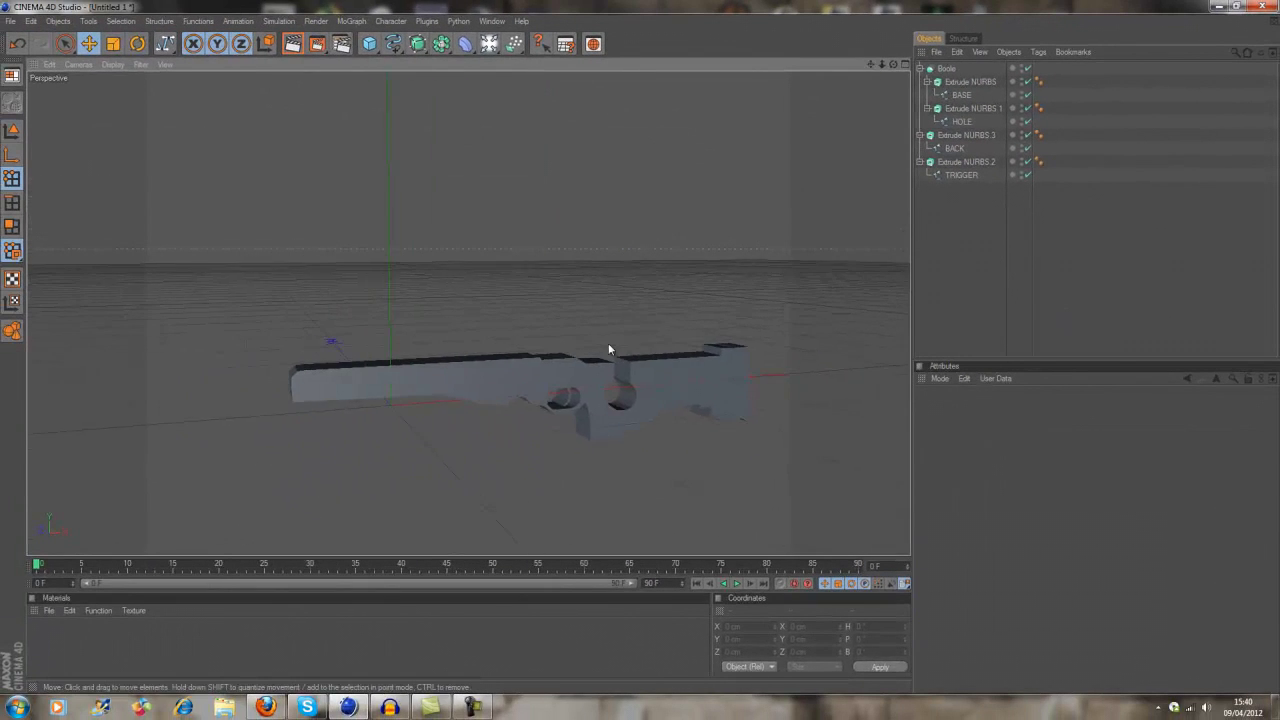
scroll(620, 400, up, 3)
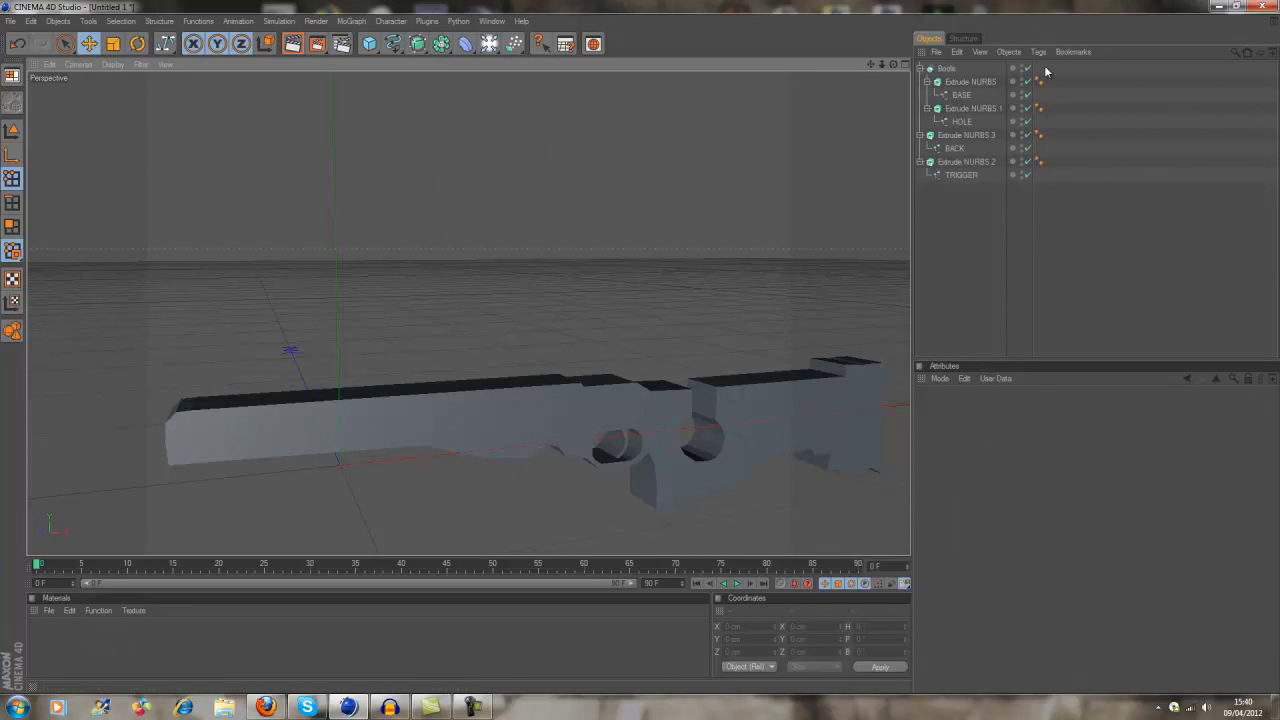
Change the TRIGGER extrusion's depth from 20 cm to 5 cm.
click(966, 135)
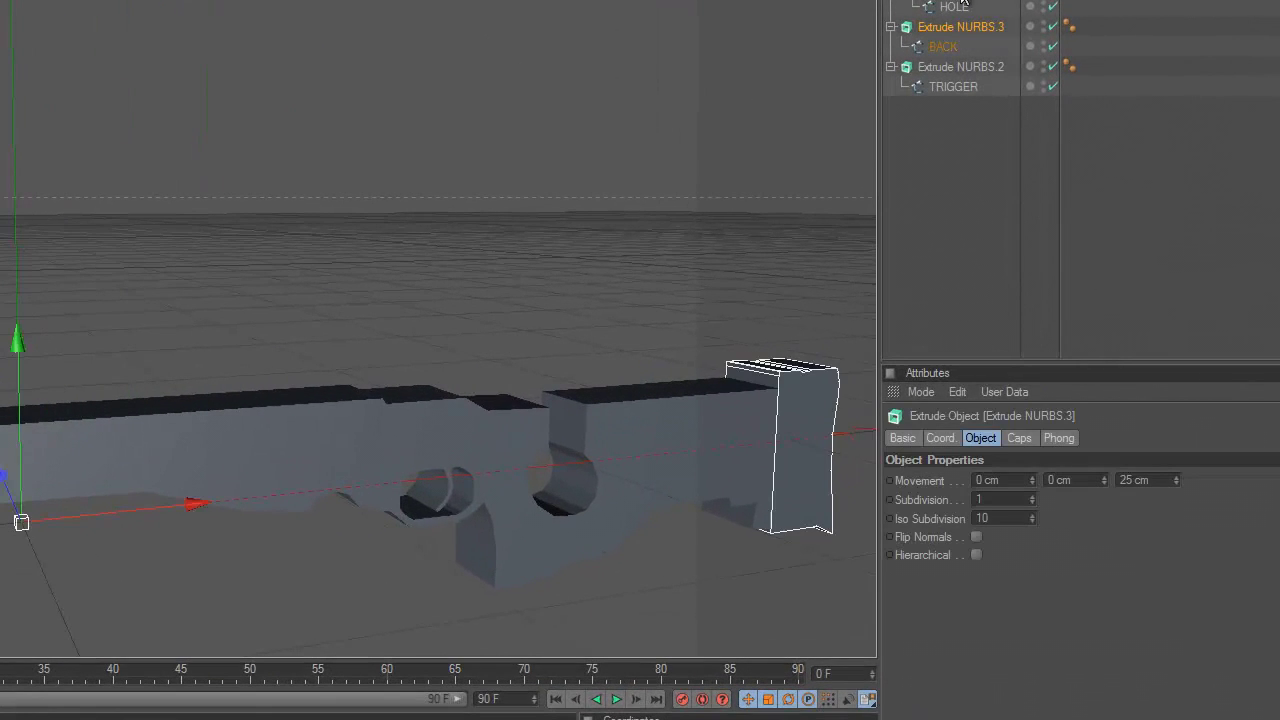
click(969, 68)
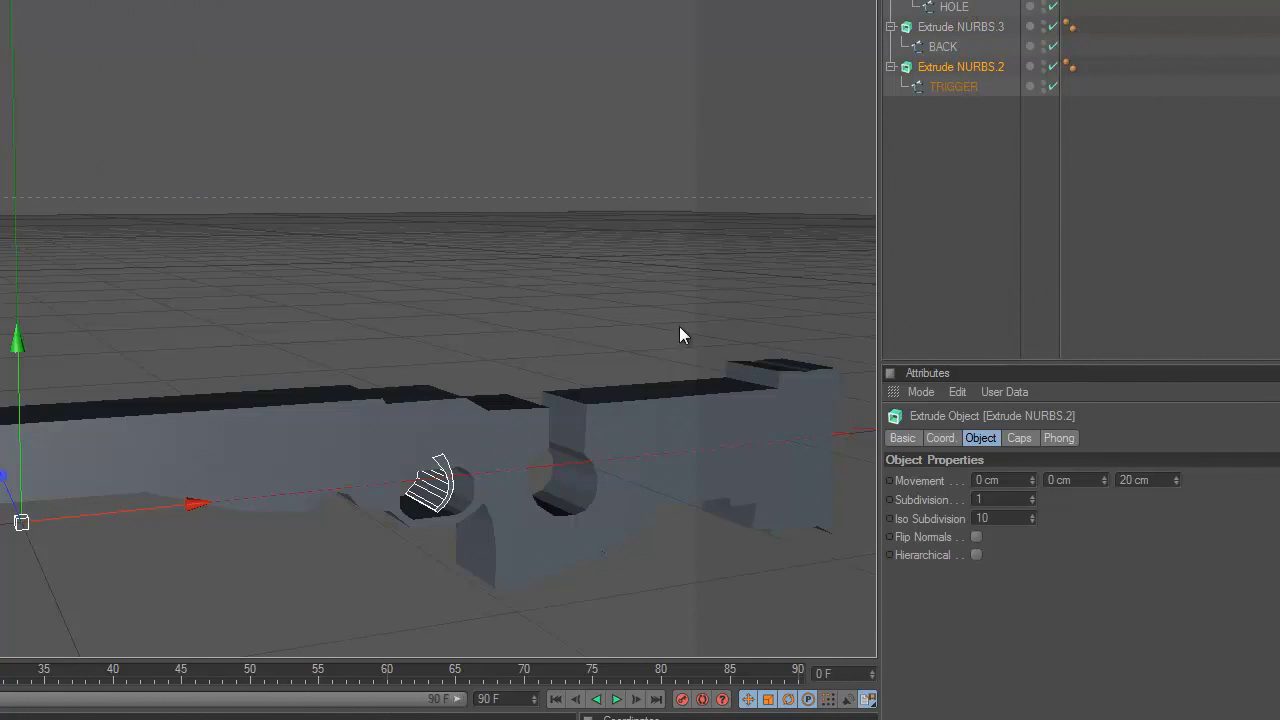
mouse_move(679, 335)
alt+mouse_down()
mouse_move(471, 345)
mouse_move(810, 338)
alt+mouse_up()
double_click(1116, 480)
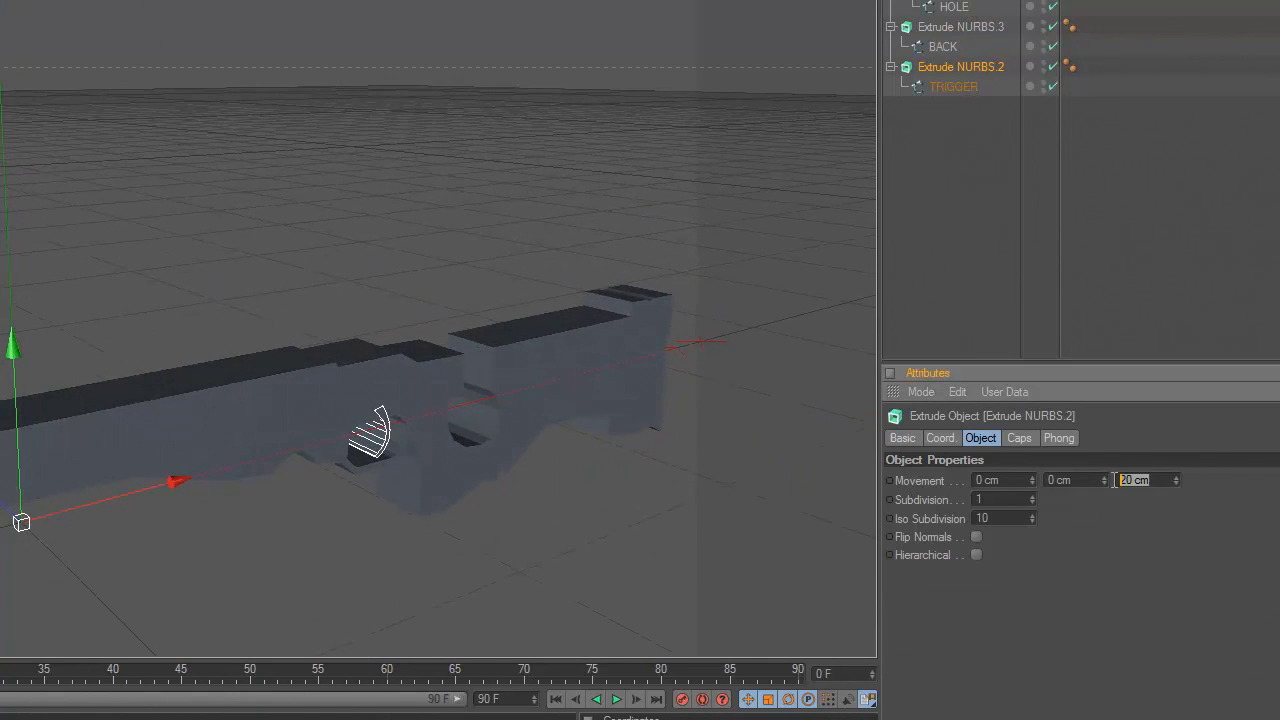
text(5)
key(Return)
In Top view, raise the trigger 10 cm to centre it, then return to Perspective.
middle_click(320, 187)
middle_click(508, 145)
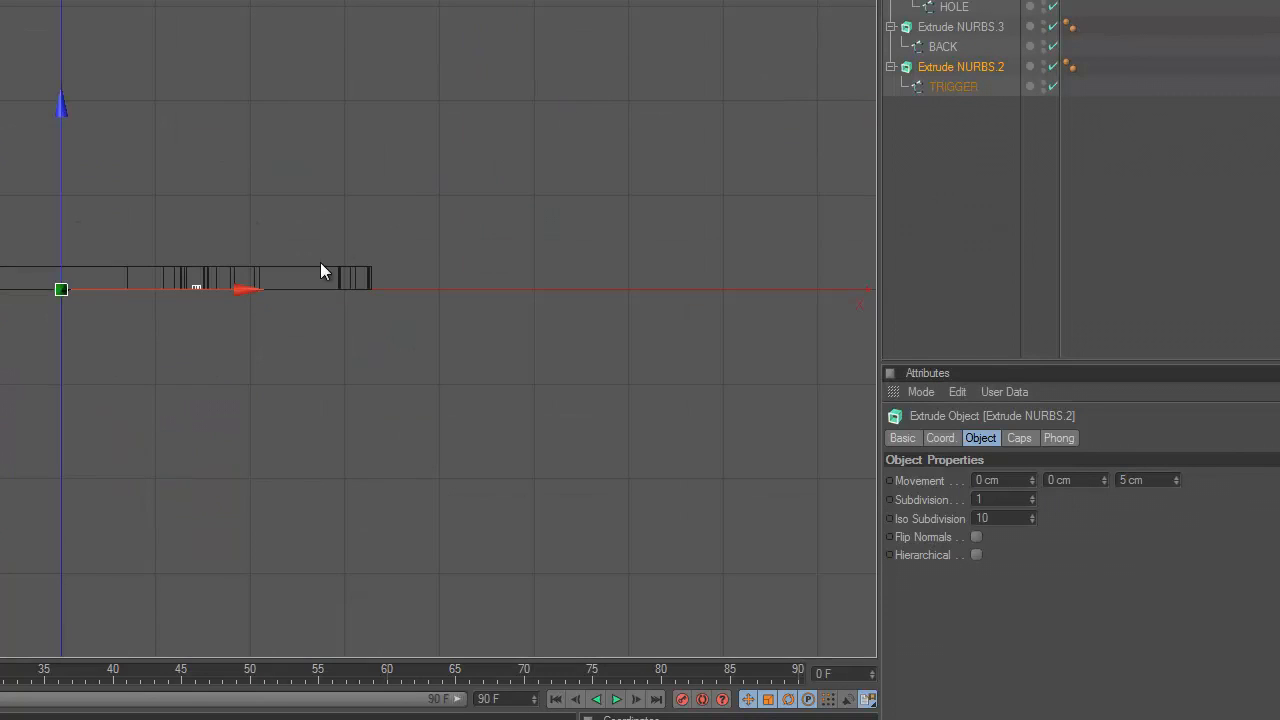
drag(54, 209, 470, 353)
middle_click(70, 200)
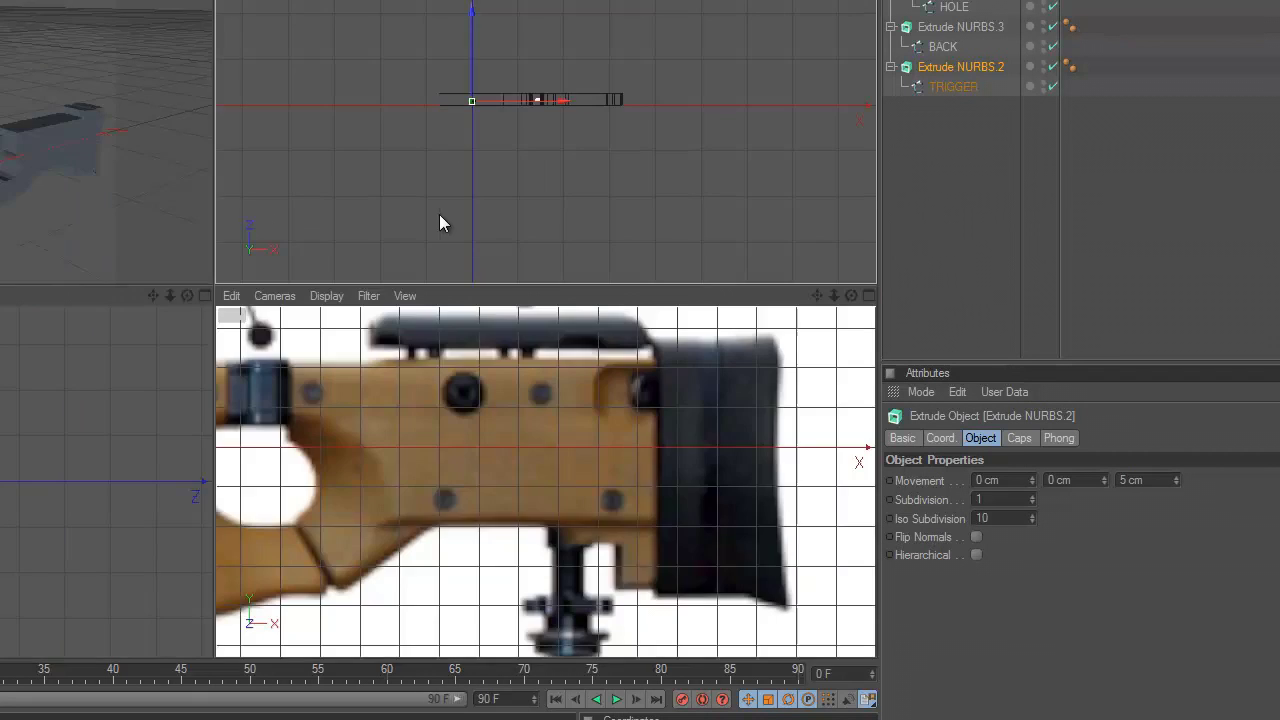
middle_click(63, 194)
click(1177, 291)
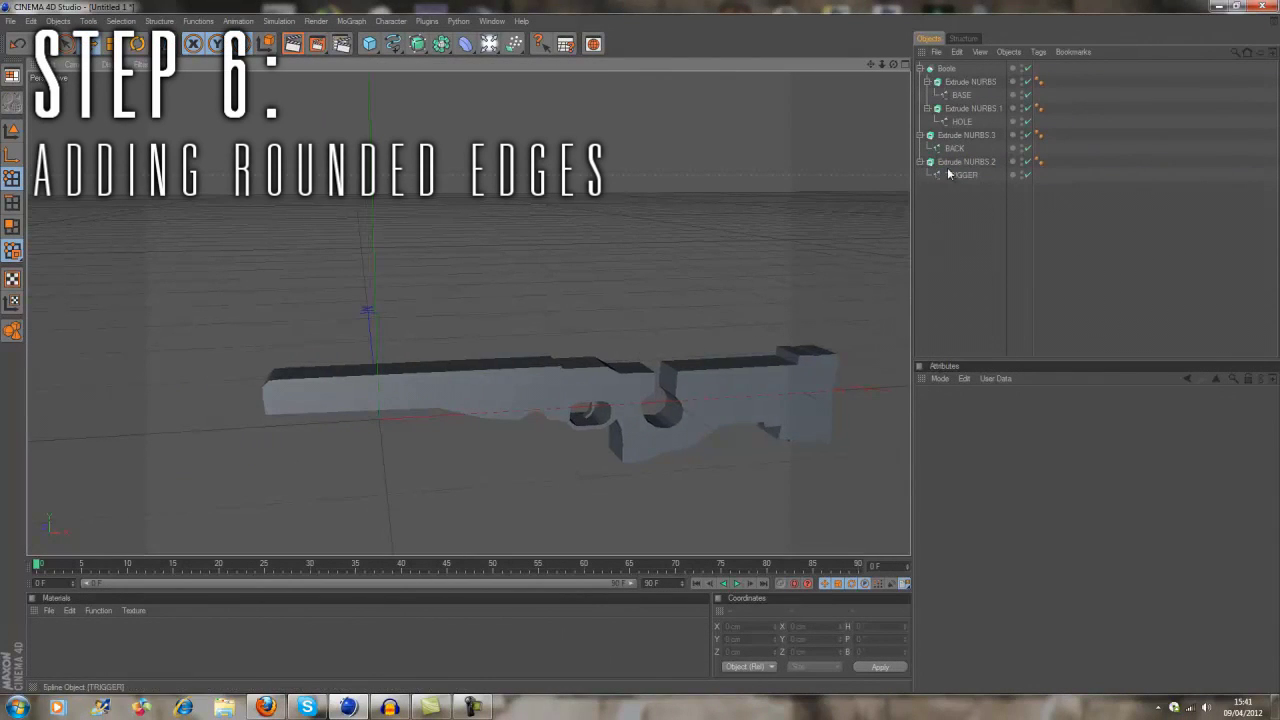
Give the base extrusion start and end Fillet Caps with 2 cm radius and 5 steps.
click(965, 84)
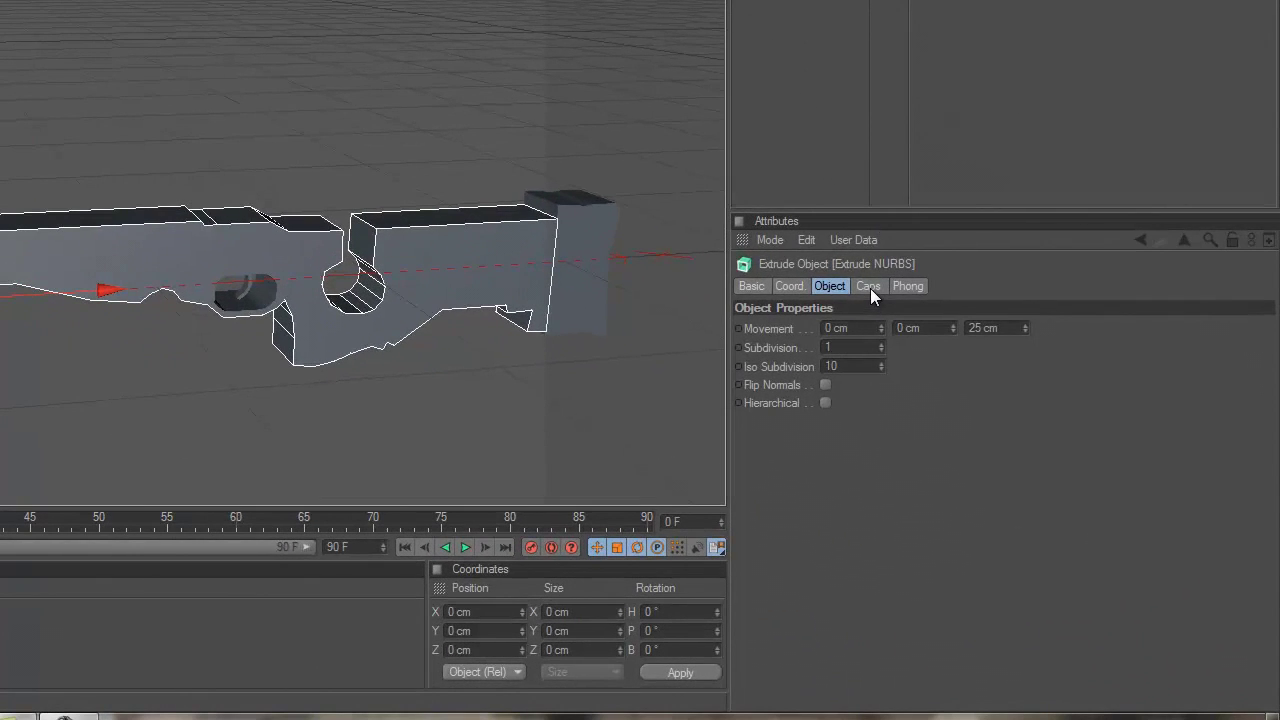
click(868, 287)
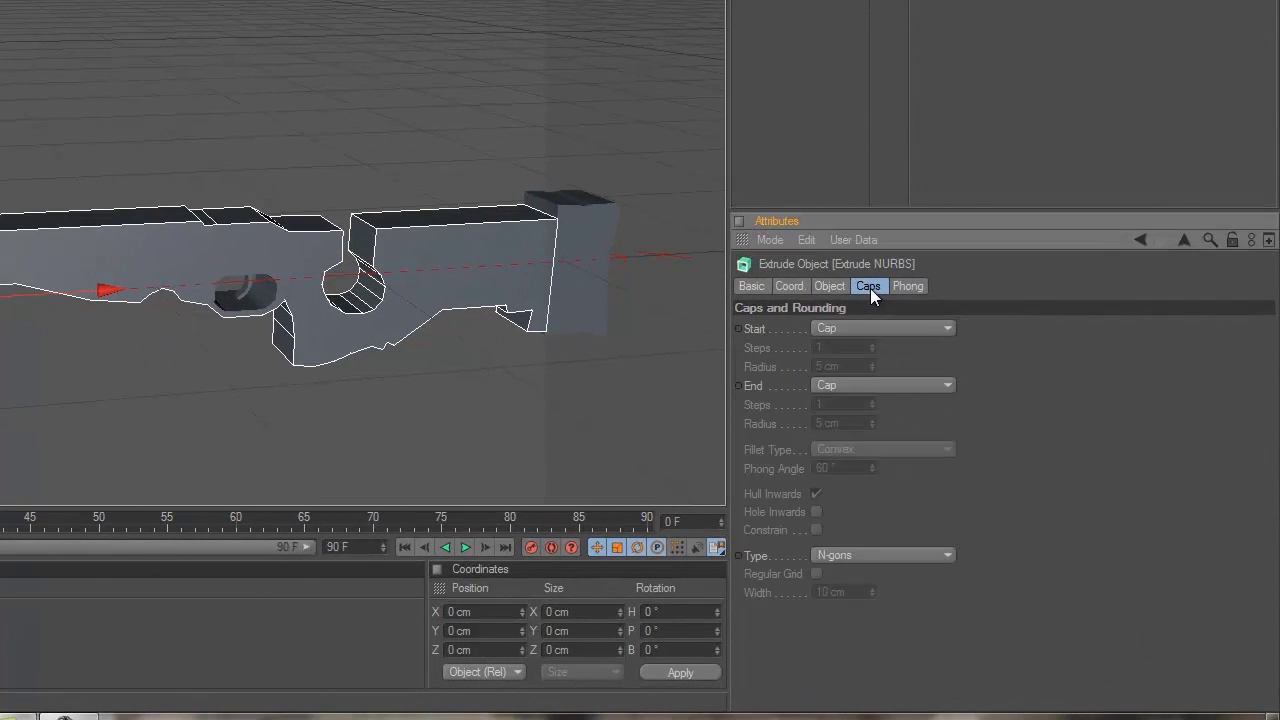
click(857, 334)
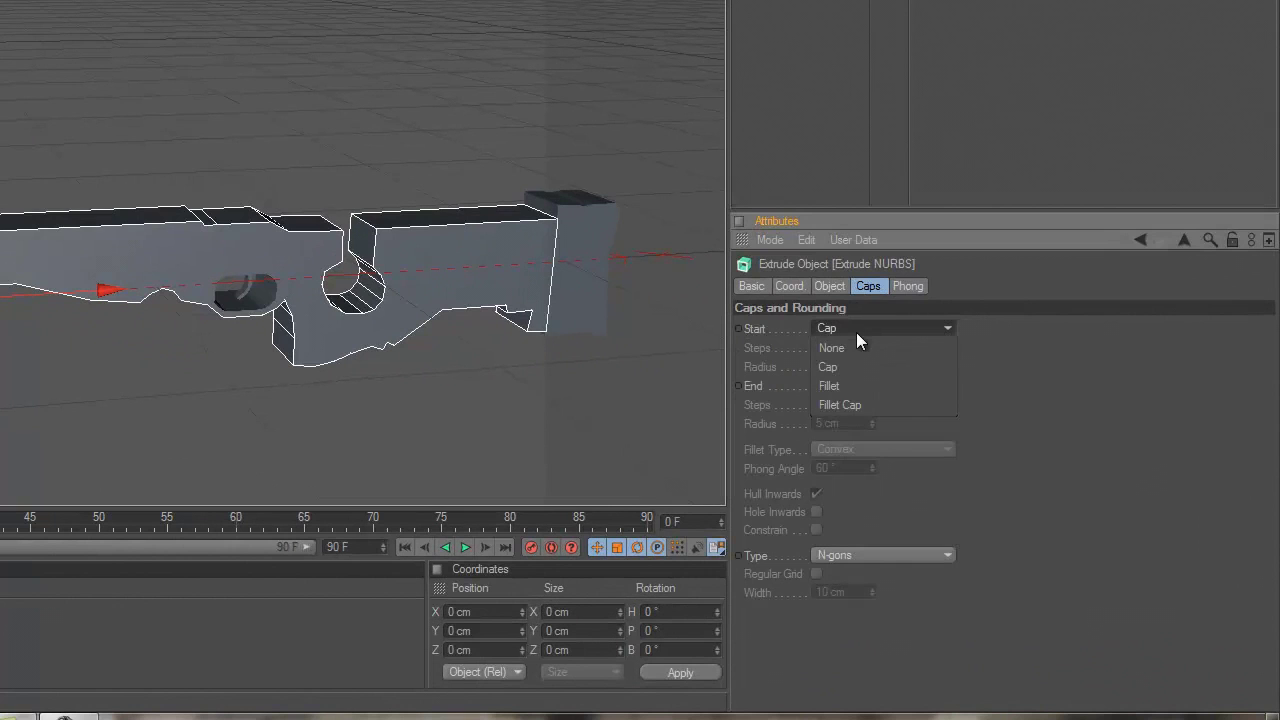
click(884, 404)
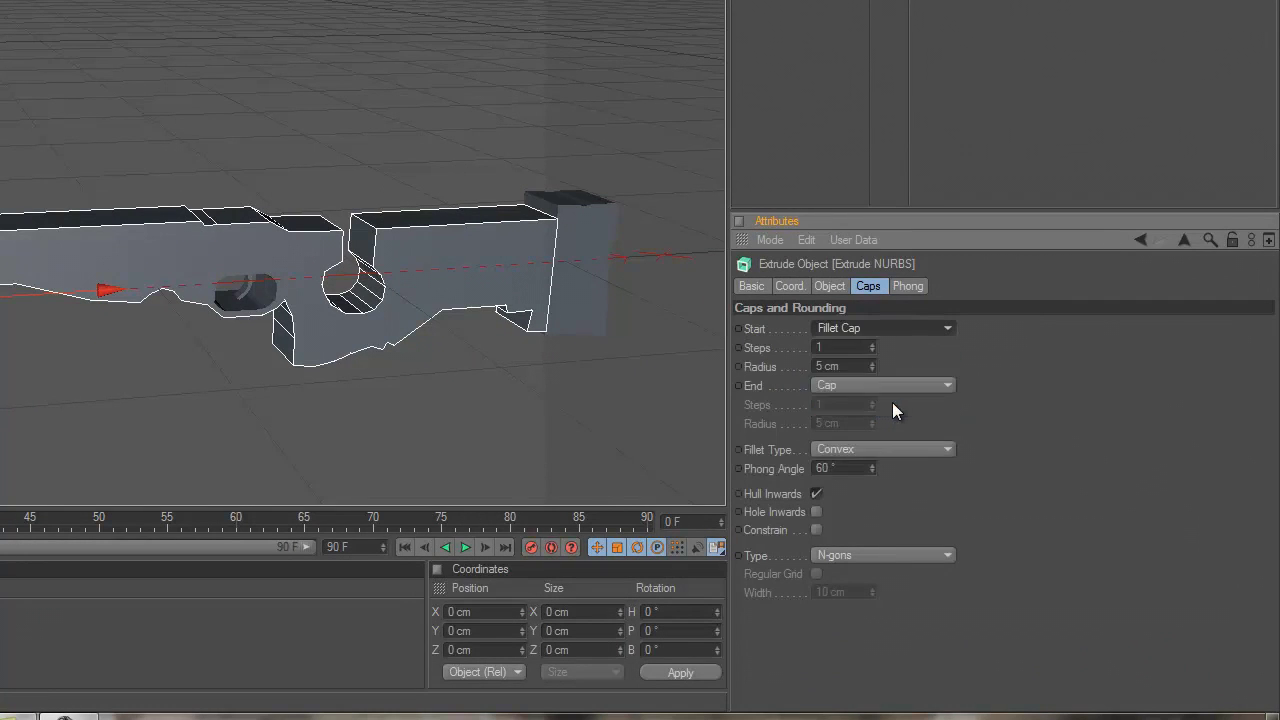
click(862, 383)
click(858, 460)
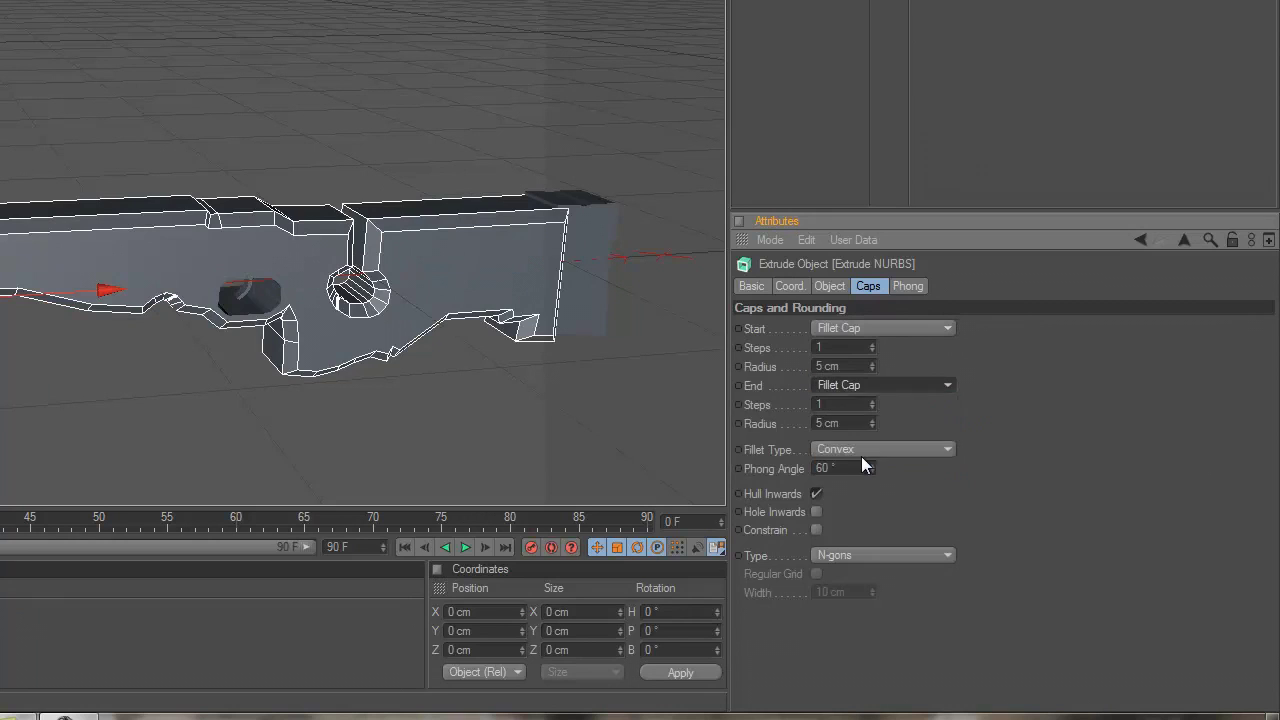
click(857, 366)
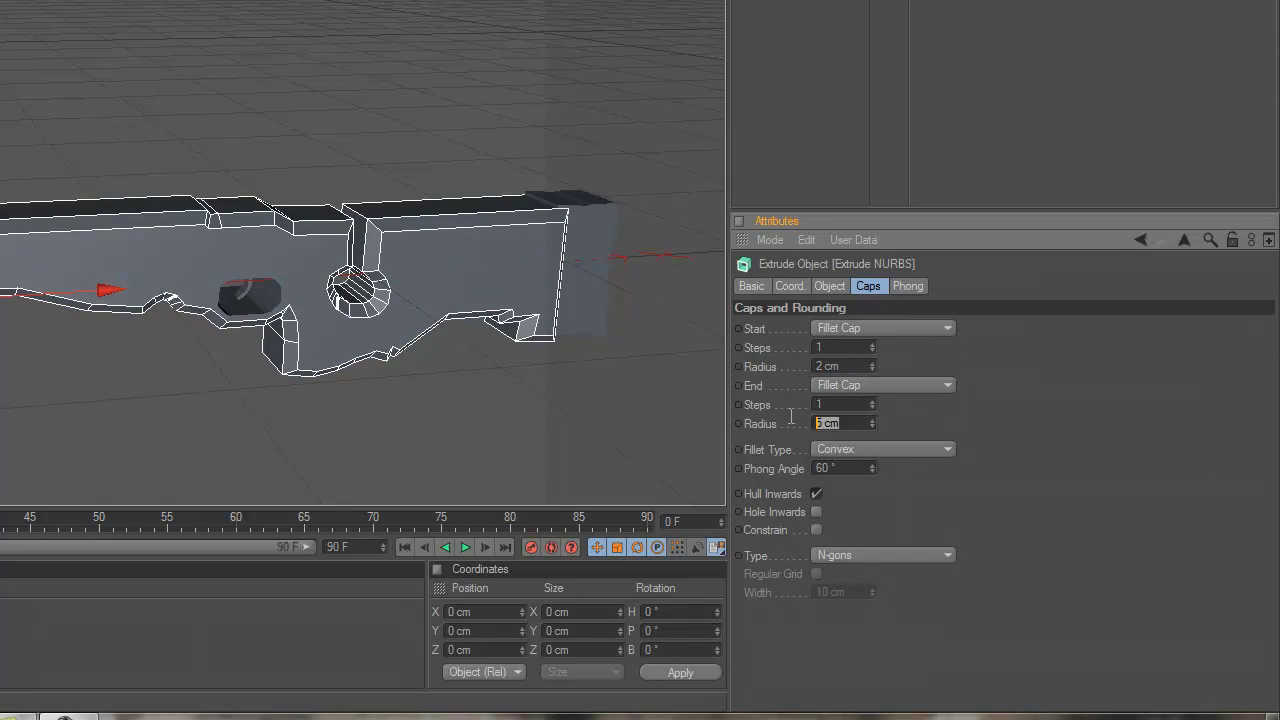
text(2)
click(849, 345)
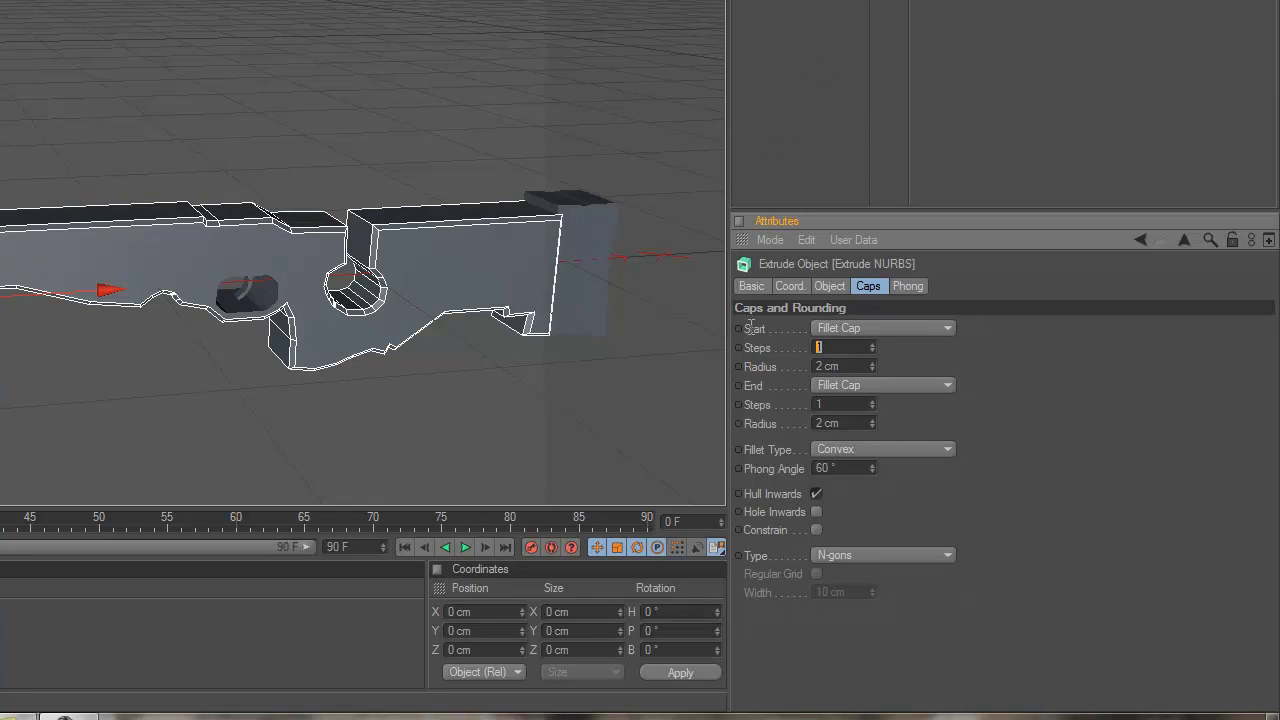
text(5)
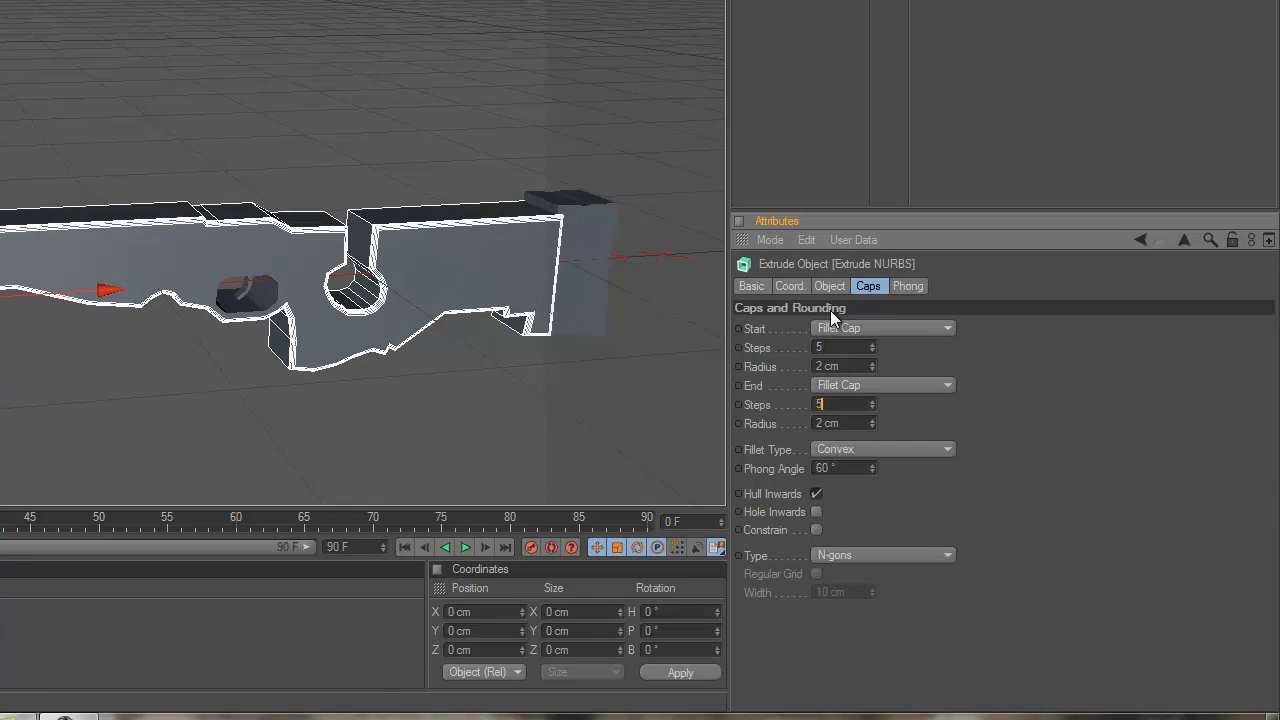
click(943, 46)
alt+drag(529, 261, 59, 203)
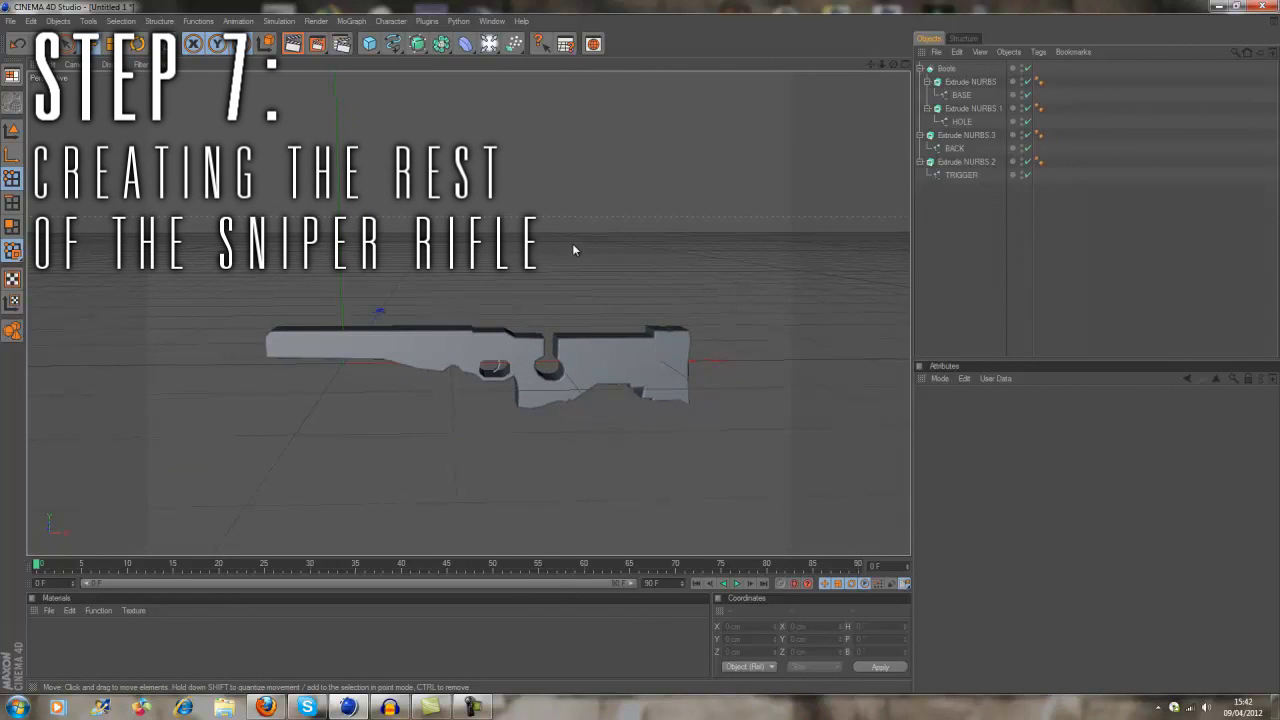
Add a Cylinder primitive and rotate it 90° so it lies horizontally.
alt+right_drag(572, 248, 677, 178)
mouse_move(867, 72)
alt+mouse_down()
mouse_move(639, 346)
mouse_move(496, 284)
mouse_move(441, 158)
alt+mouse_up()
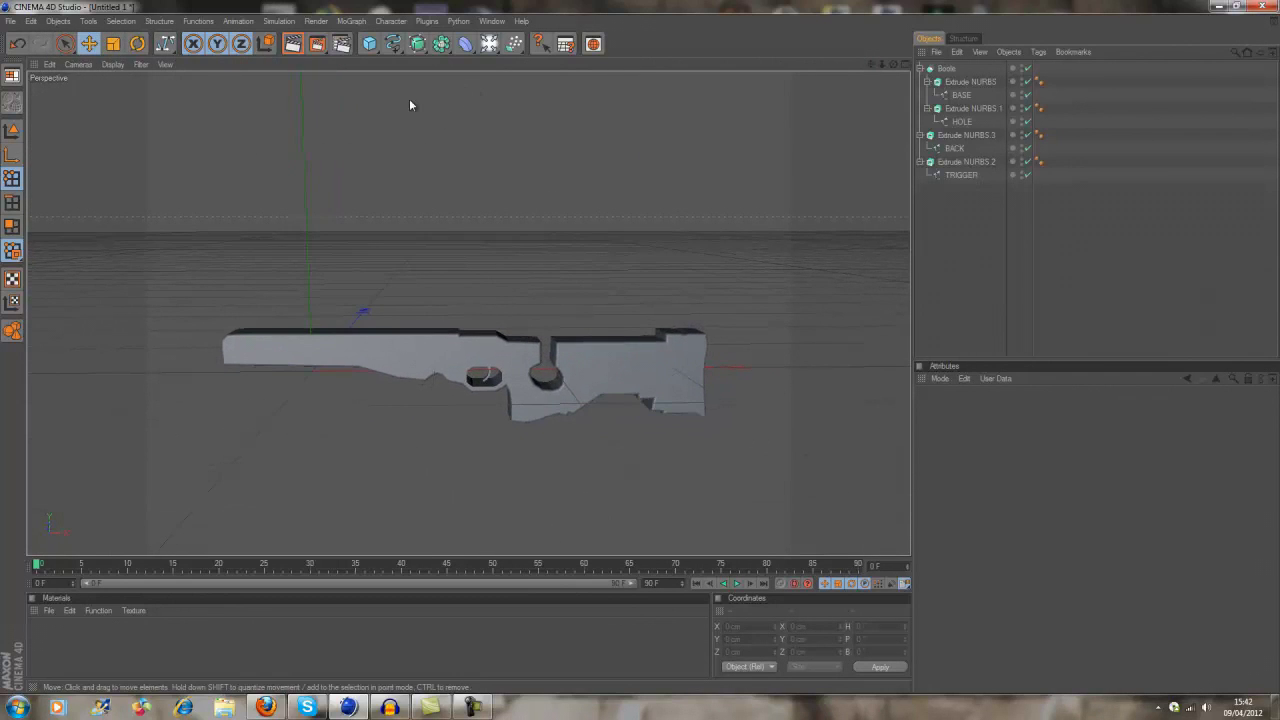
click(369, 44)
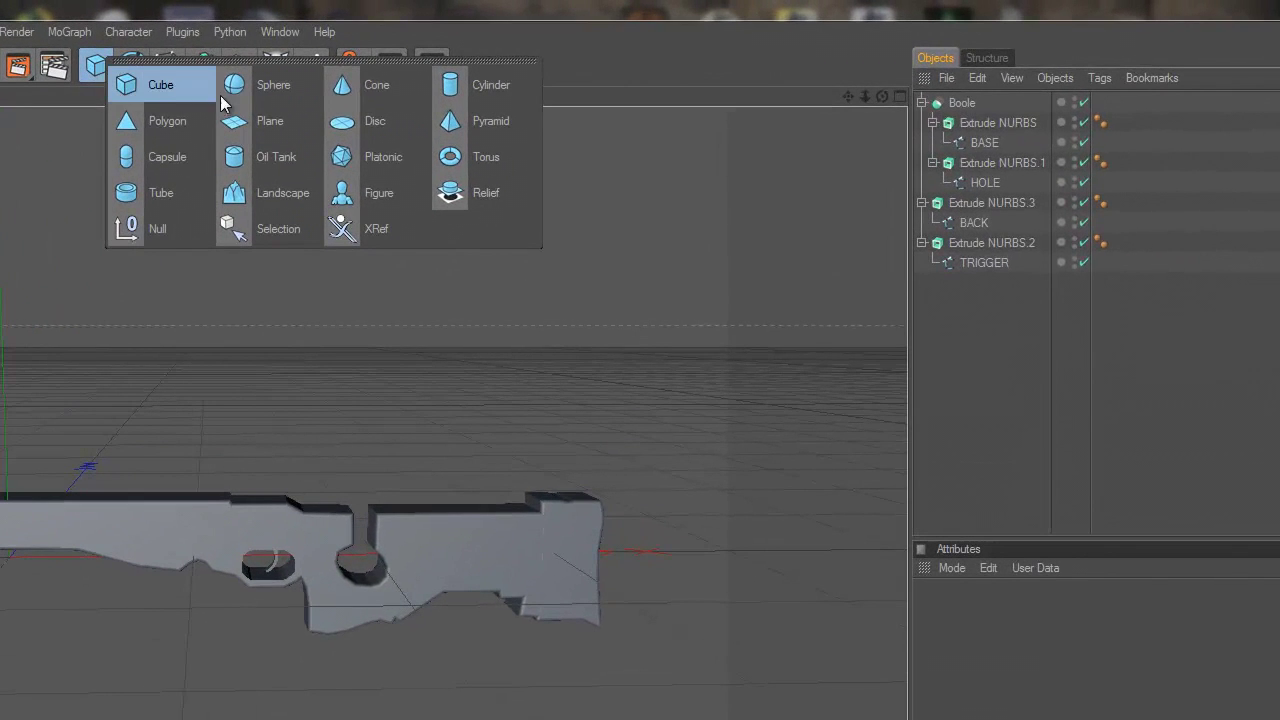
click(490, 92)
key(r)
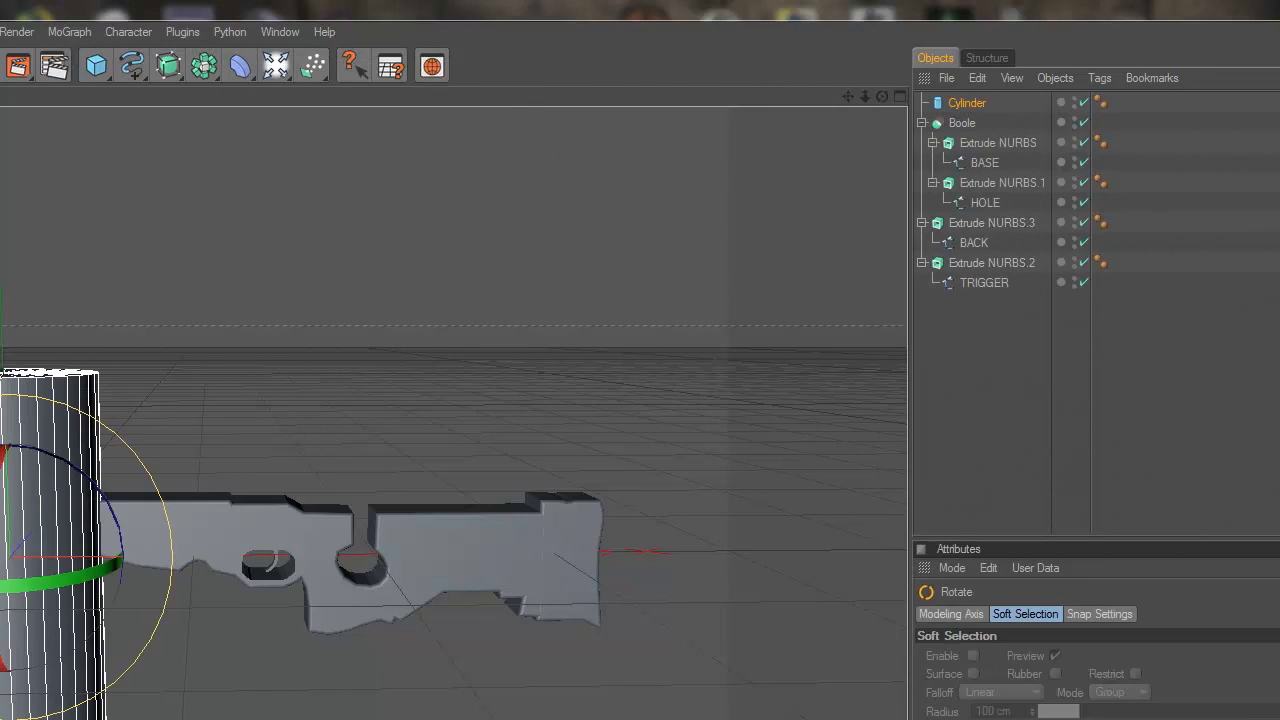
drag(83, 480, 117, 650)
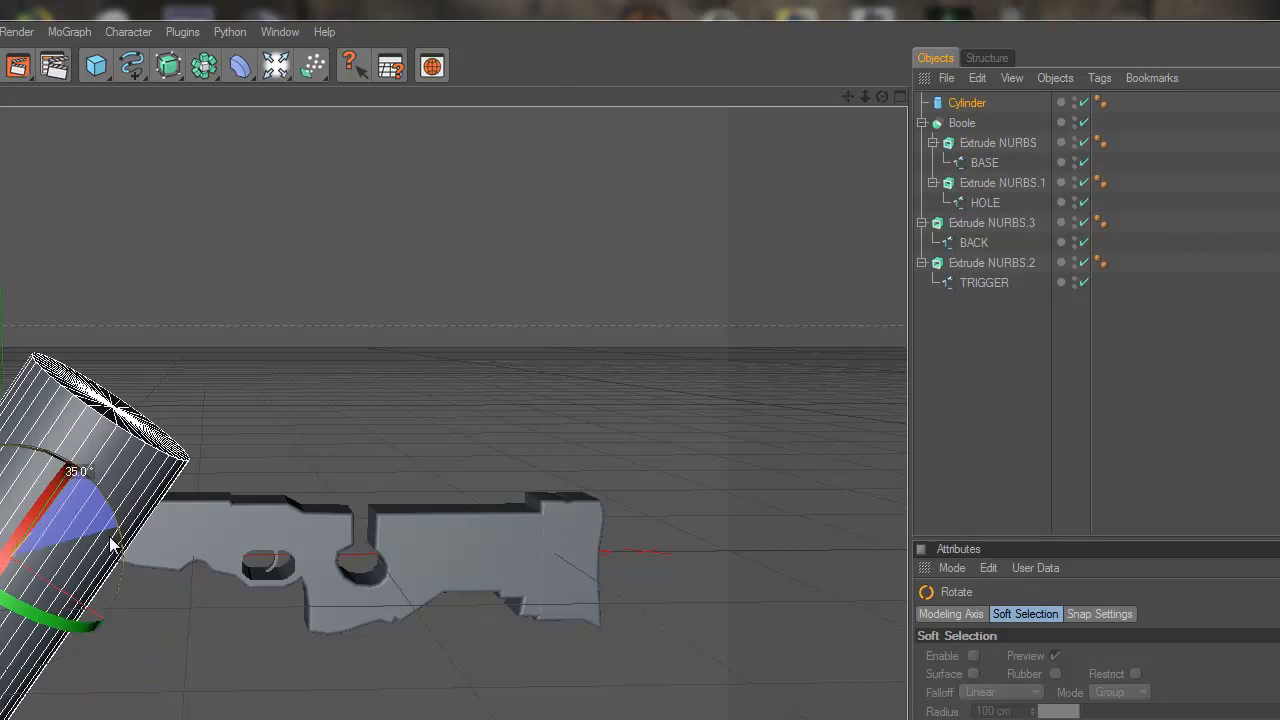
Move the cylinder 10 cm along Z in the Top view, then maximize the Front view.
middle_click(364, 422)
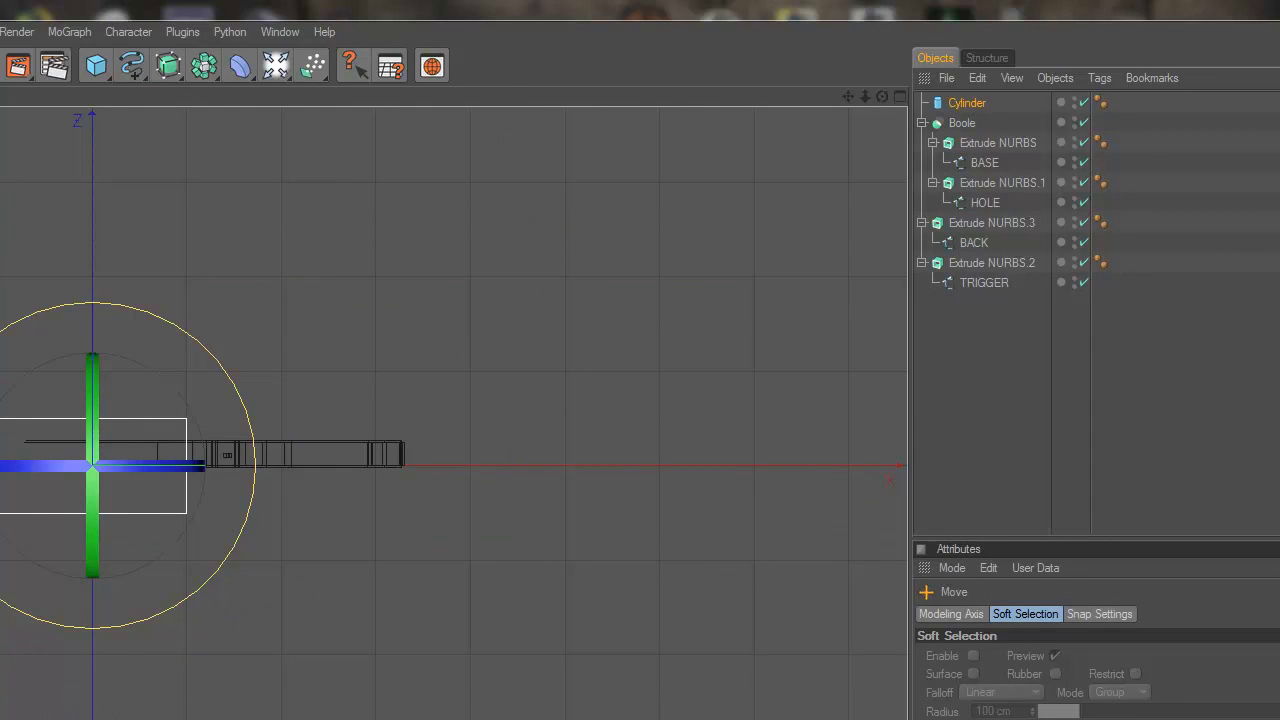
key(e)
drag(91, 371, 502, 519)
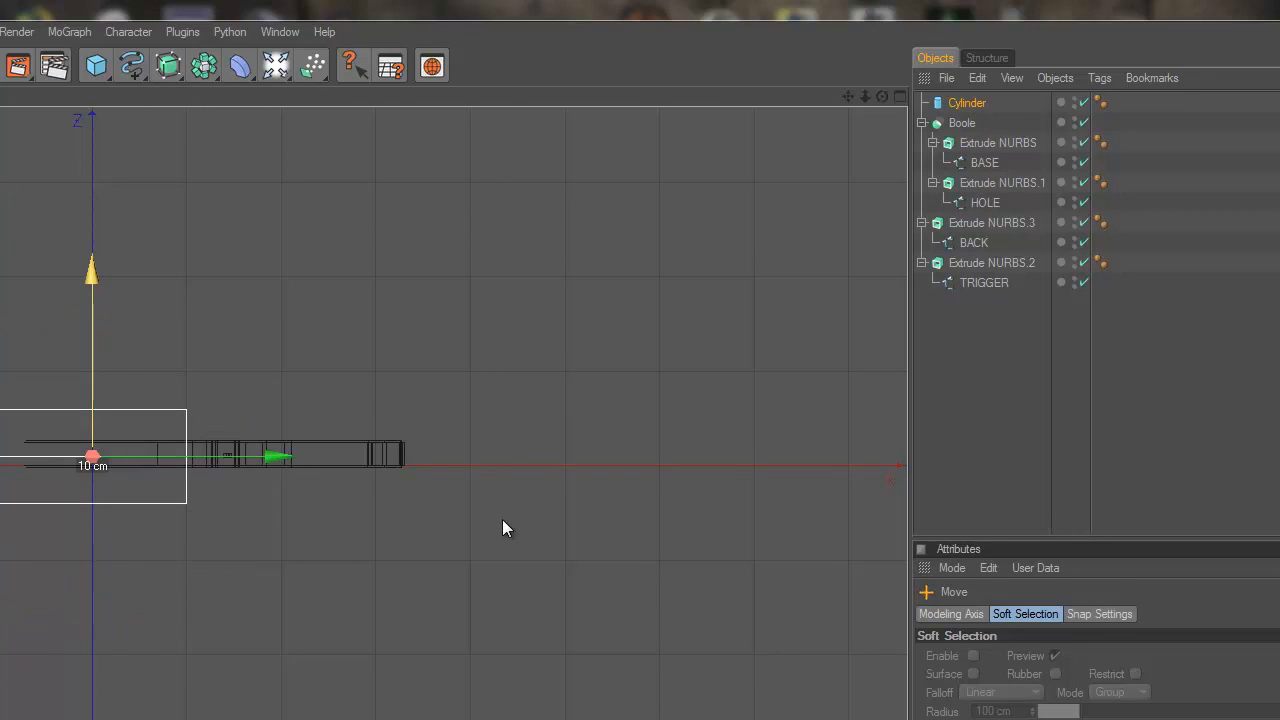
middle_click(374, 398)
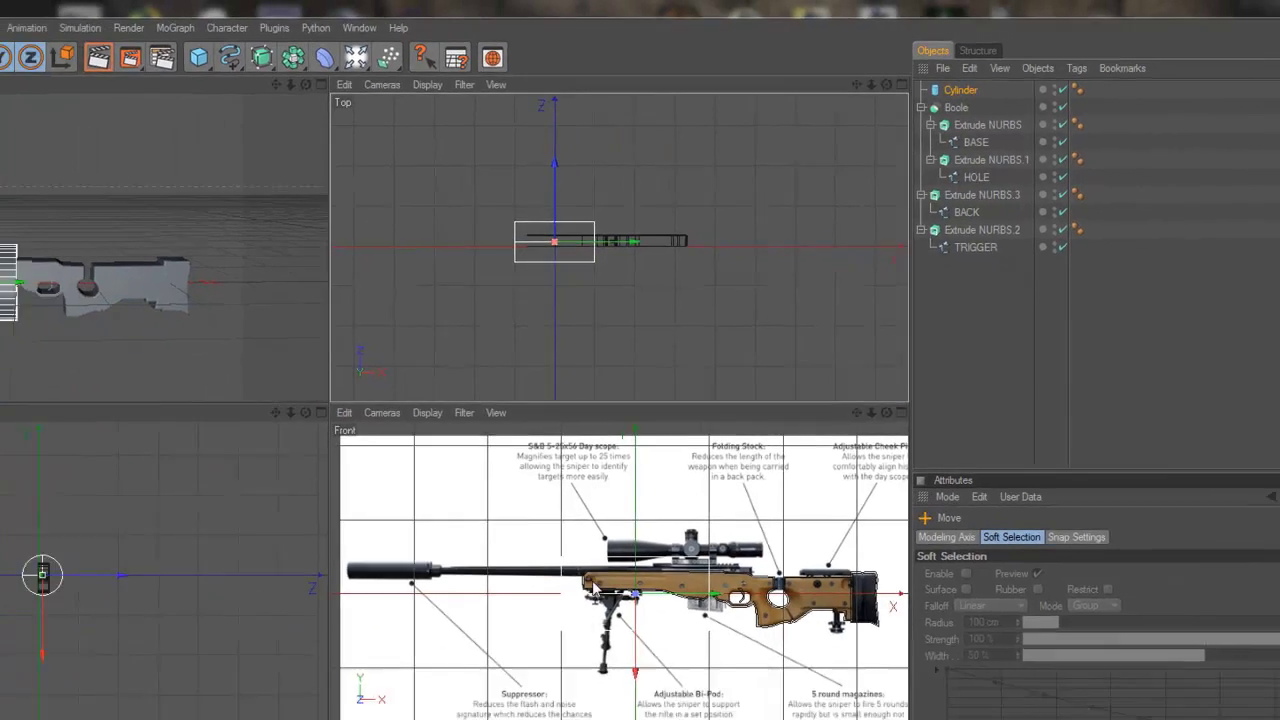
middle_click(594, 588)
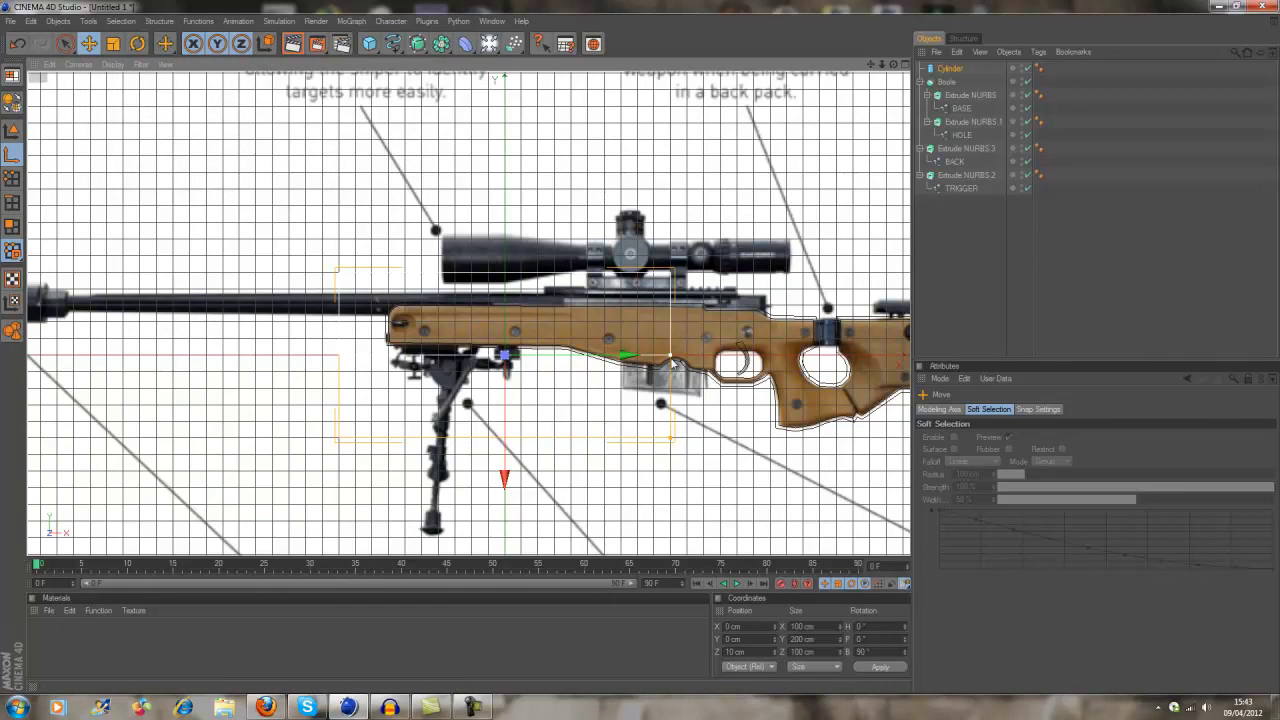
Shrink the cylinder into a 12.8 cm-wide rod and slide it over the reference barrel.
scroll(672, 362, up, 1)
scroll(700, 365, up, 1)
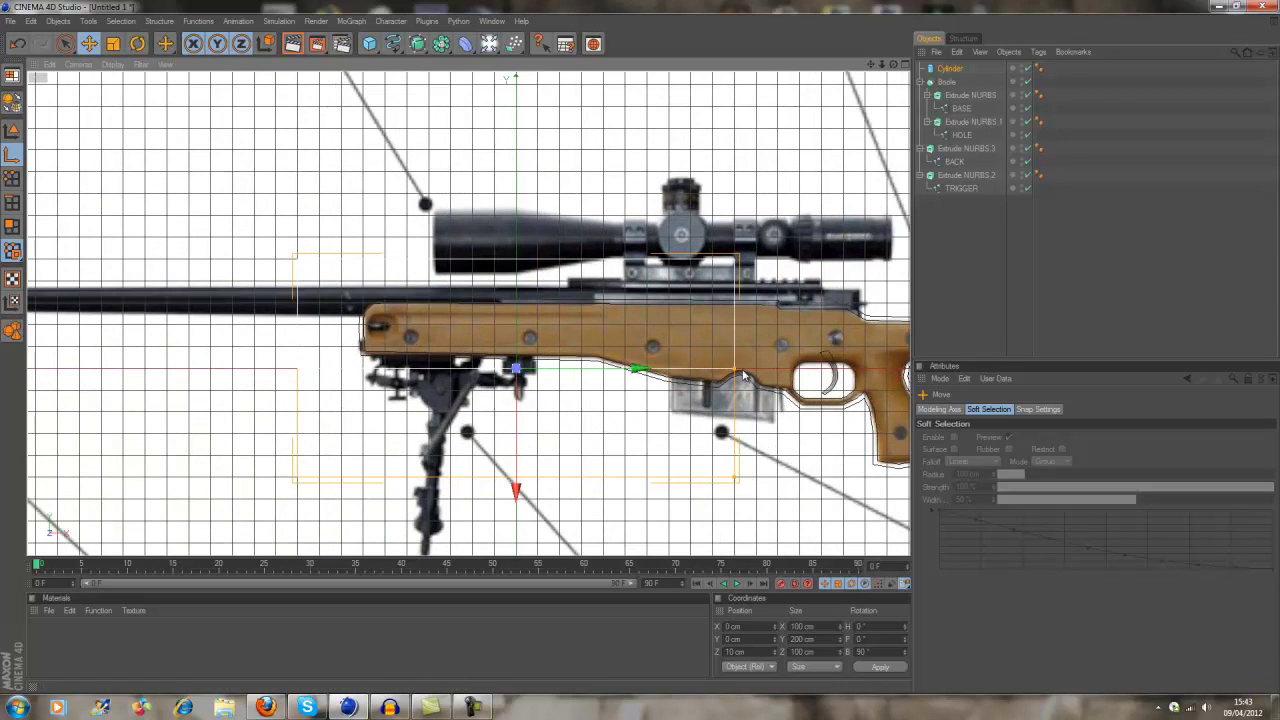
scroll(730, 368, up, 1)
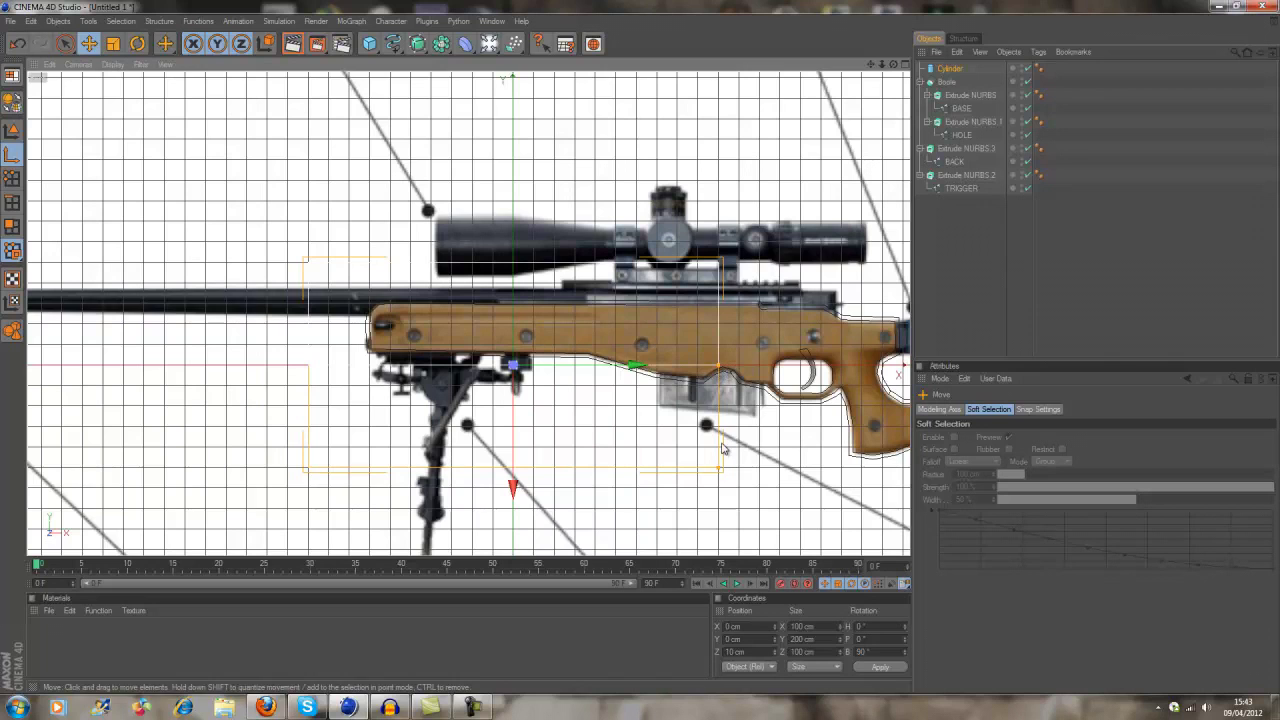
scroll(720, 374, down, 1)
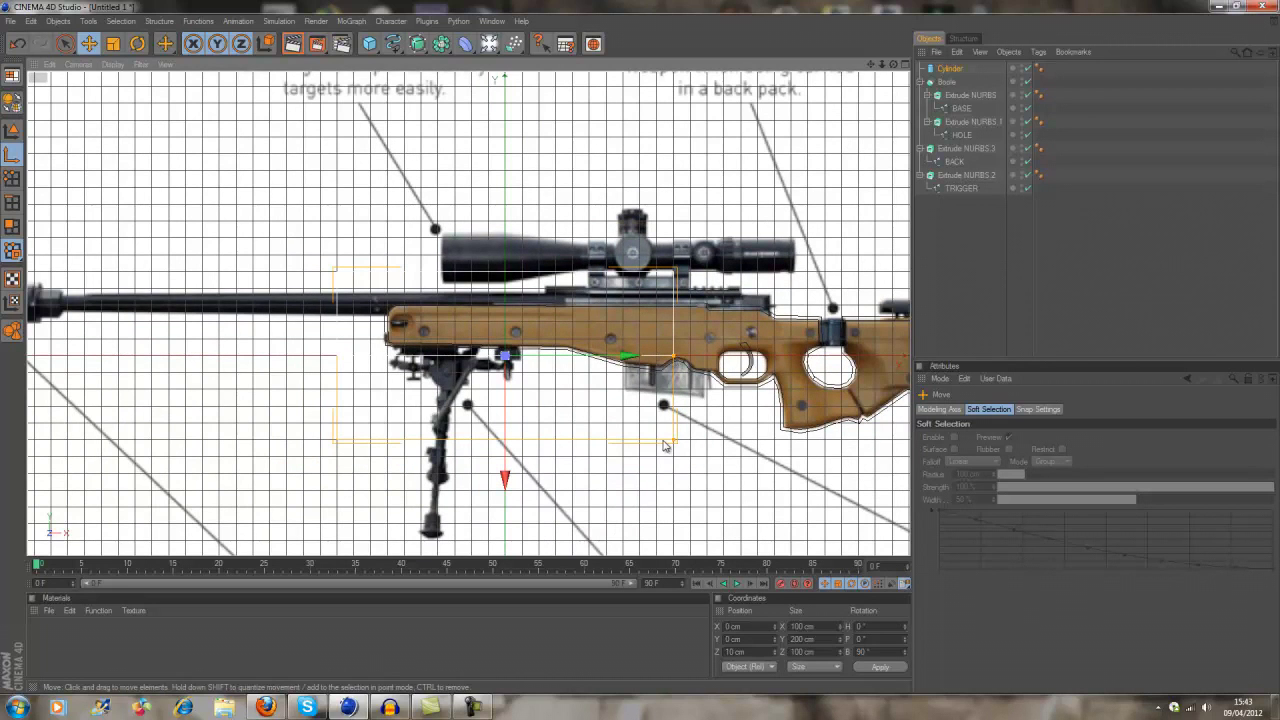
drag(665, 445, 632, 303)
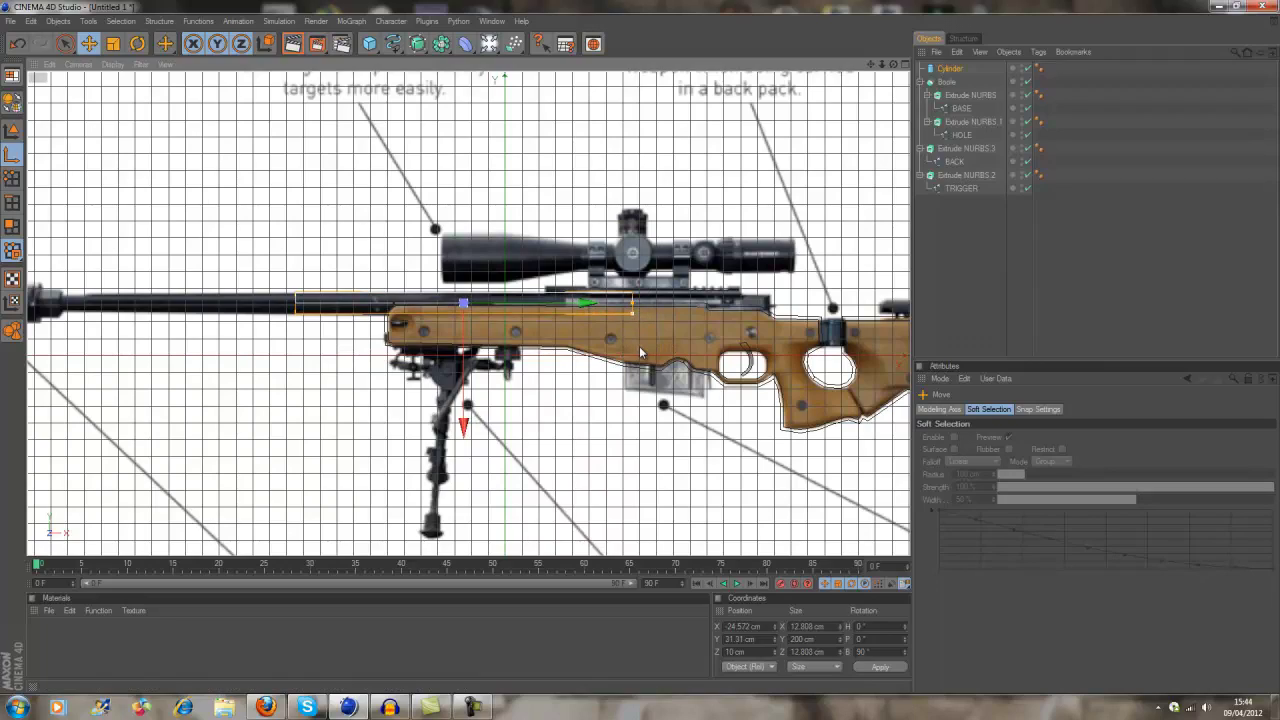
scroll(640, 346, up, 1)
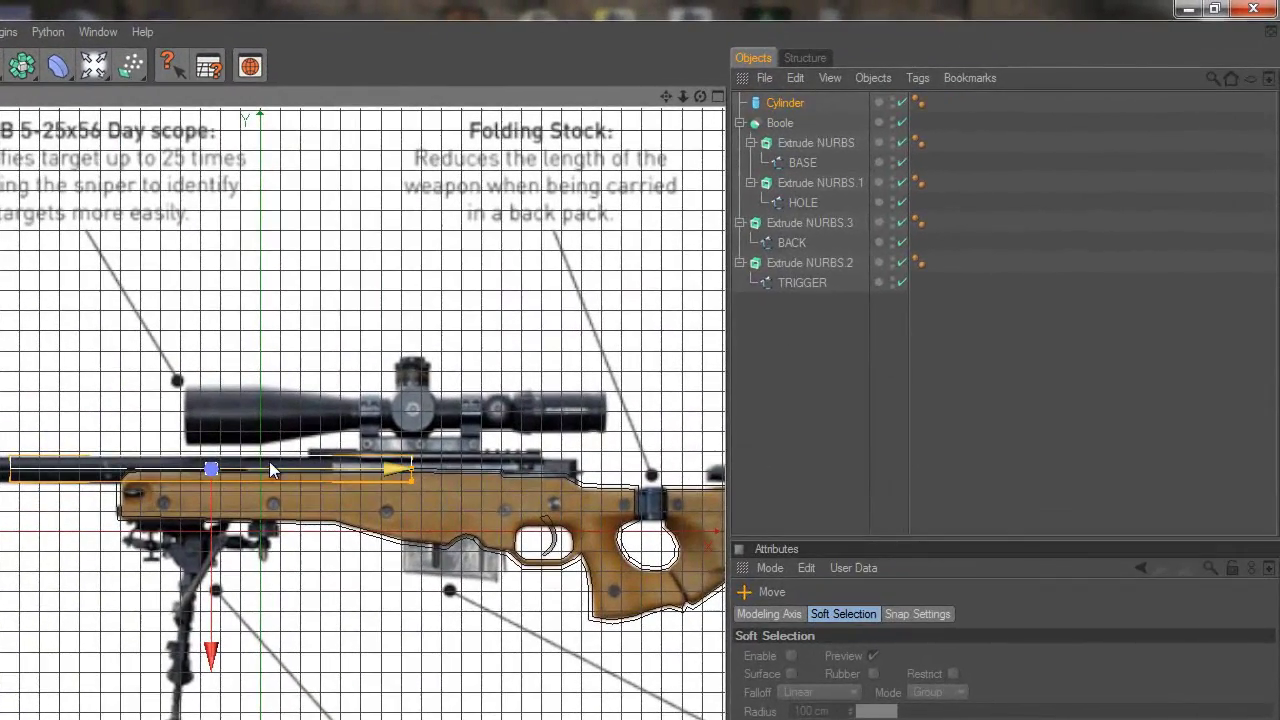
drag(269, 470, 228, 484)
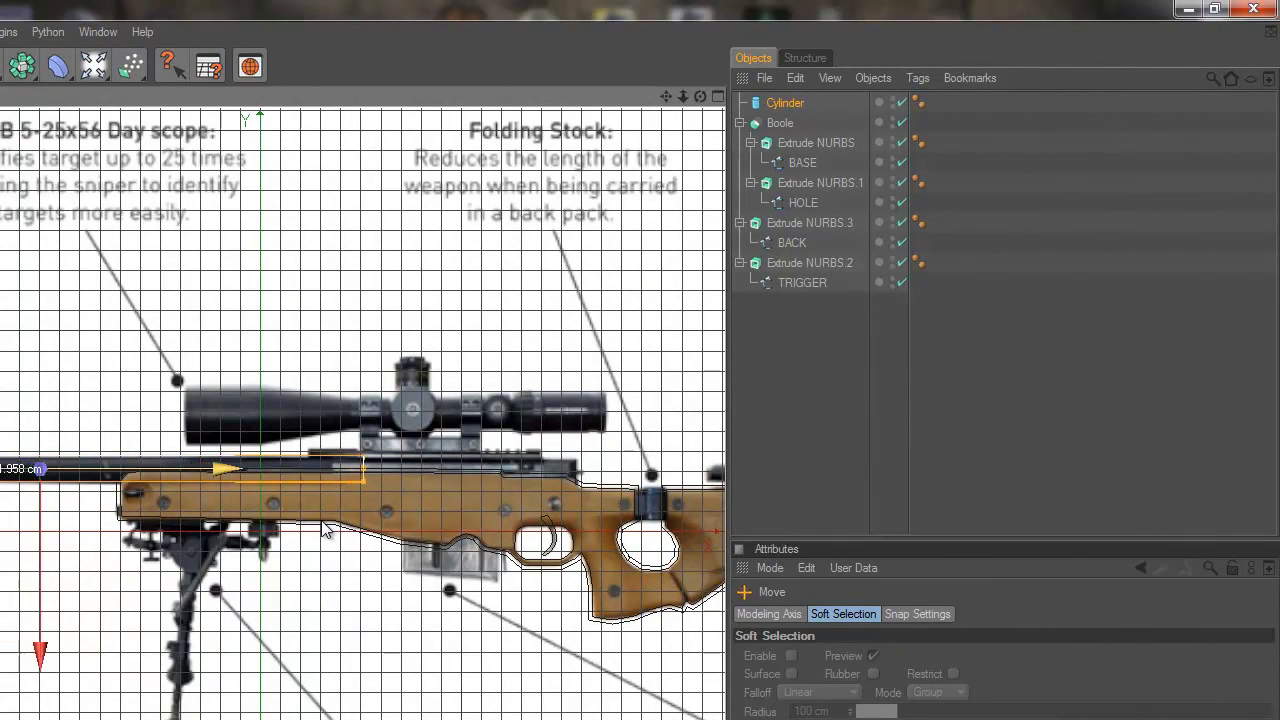
drag(320, 530, 368, 530)
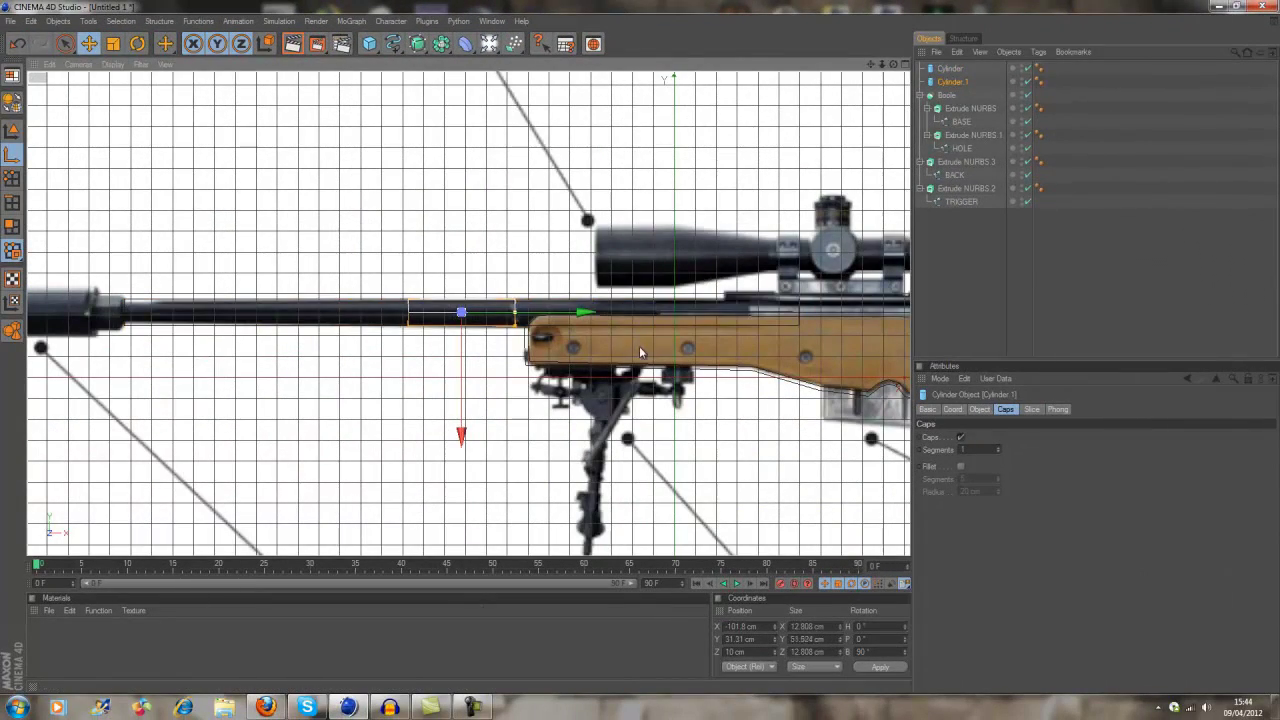
Copy the barrel cylinder to the muzzle end and resize it.
drag(788, 333, 458, 333)
scroll(300, 220, up, 5)
key(ctrl+z)
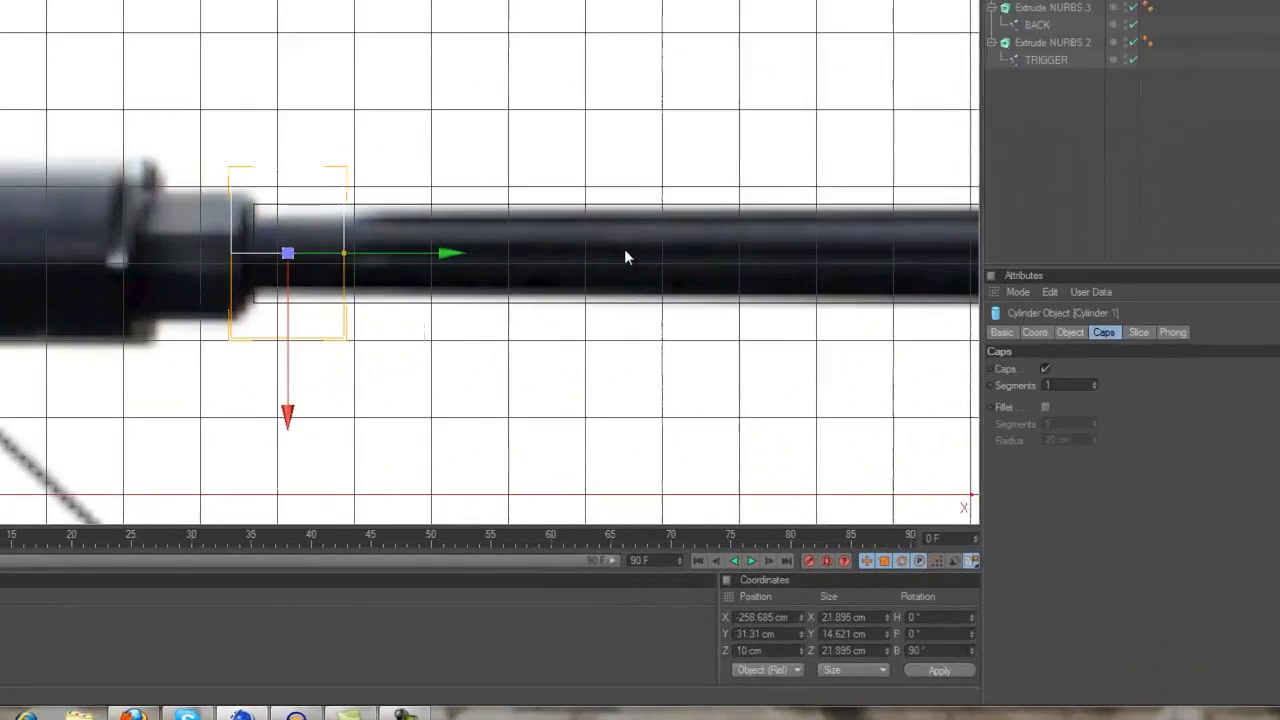
key(ctrl+z)
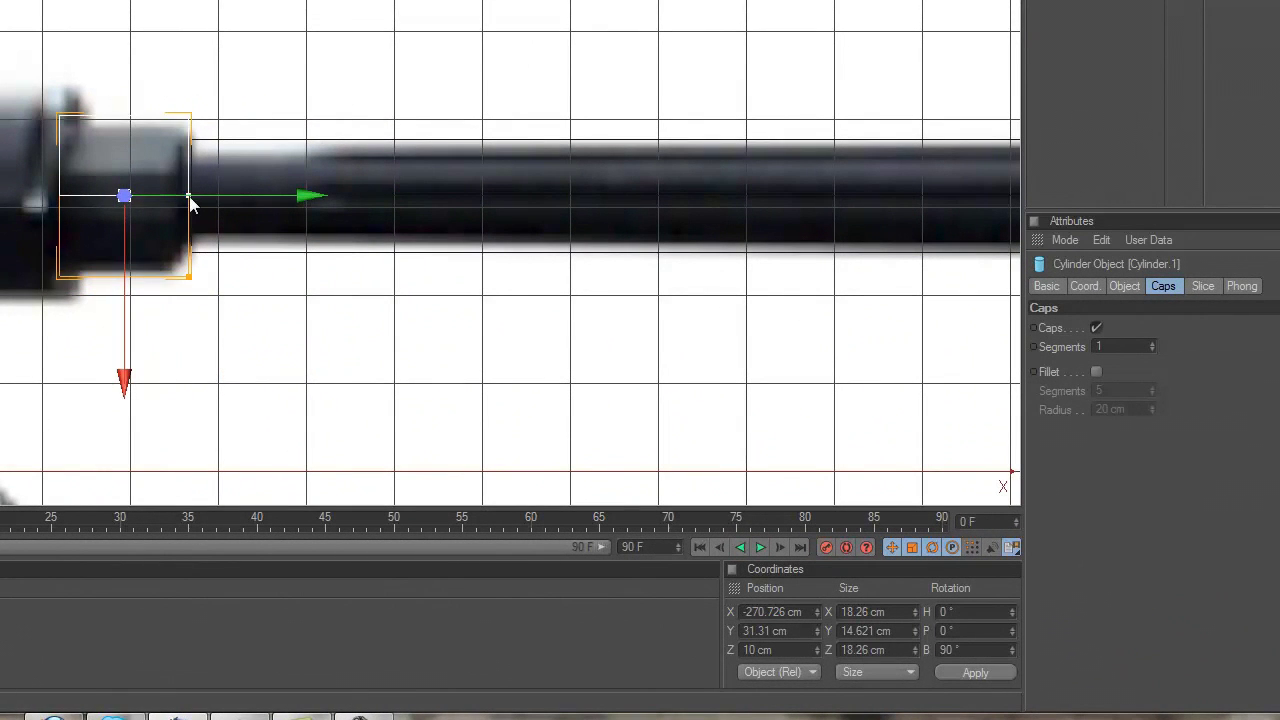
Place a wider second copy further left as the suppressor.
drag(305, 197, 617, 196)
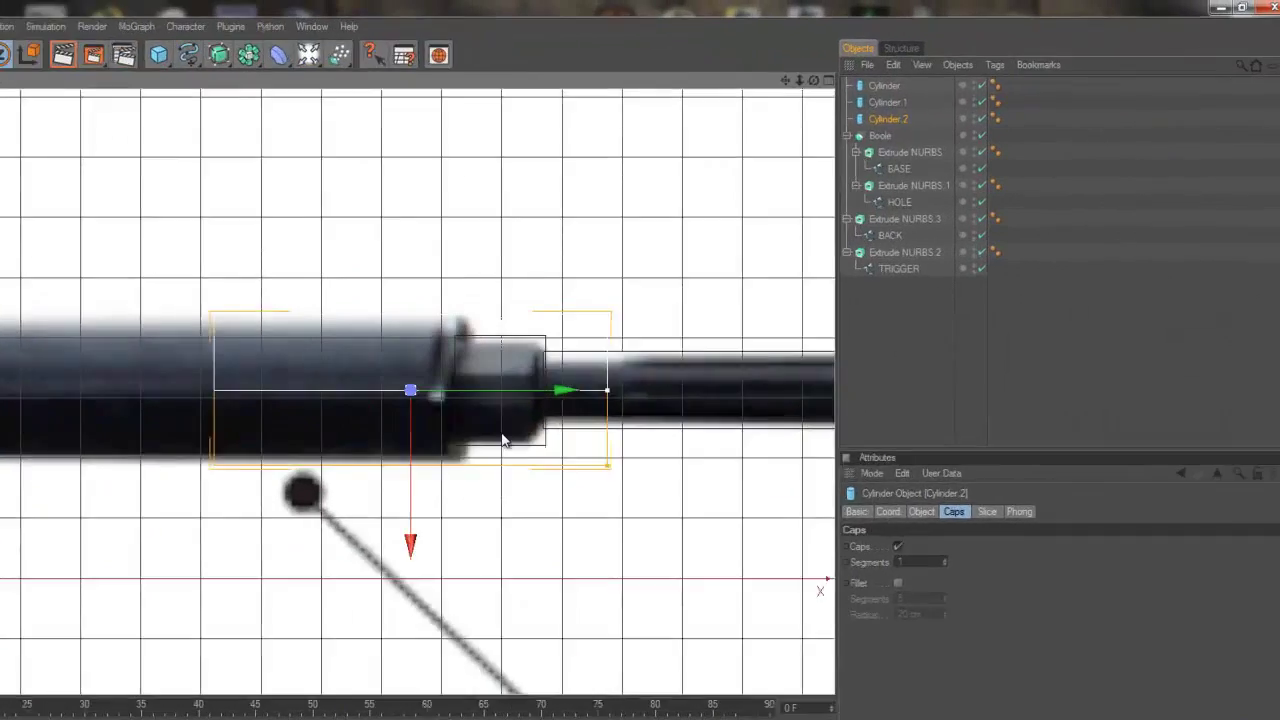
mouse_move(250, 299)
mouse_down()
mouse_move(197, 474)
mouse_move(366, 530)
mouse_up()
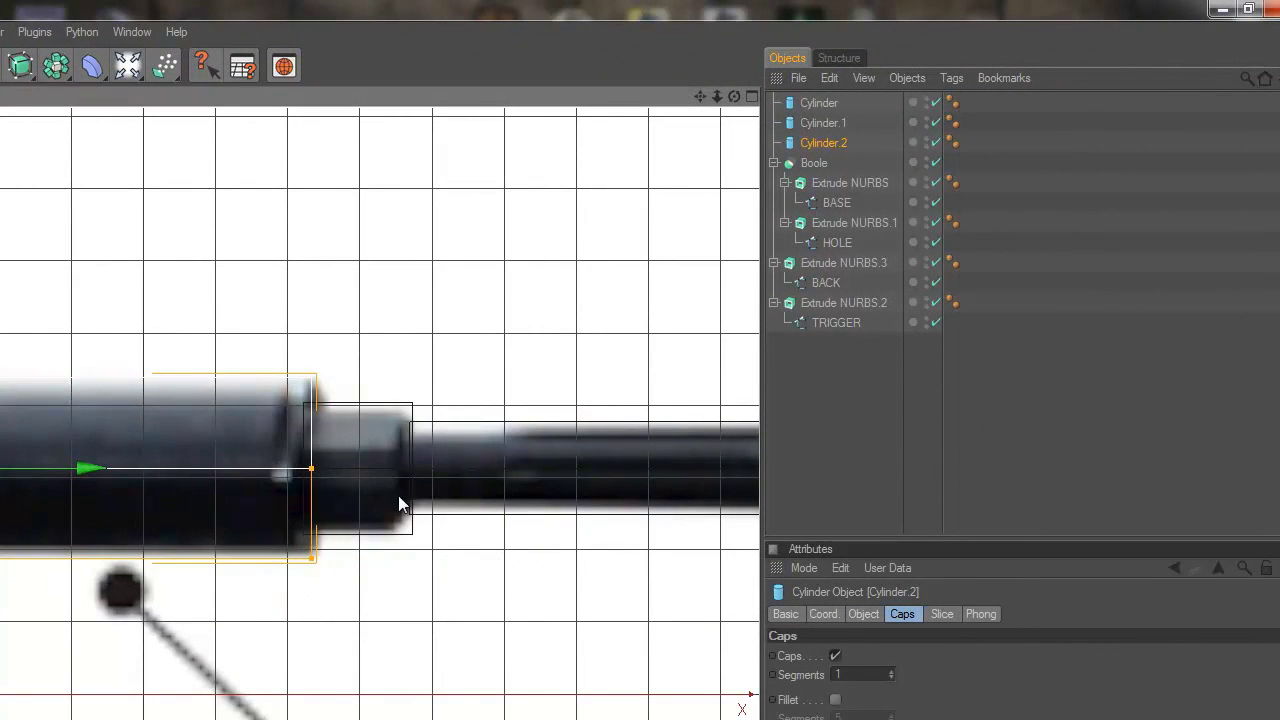
scroll(398, 495, down, 3)
click(334, 523)
scroll(703, 110, down, 3)
scroll(703, 110, up, 3)
Duplicate the barrel cylinder and fit the copy over the scope's main tube.
click(819, 103)
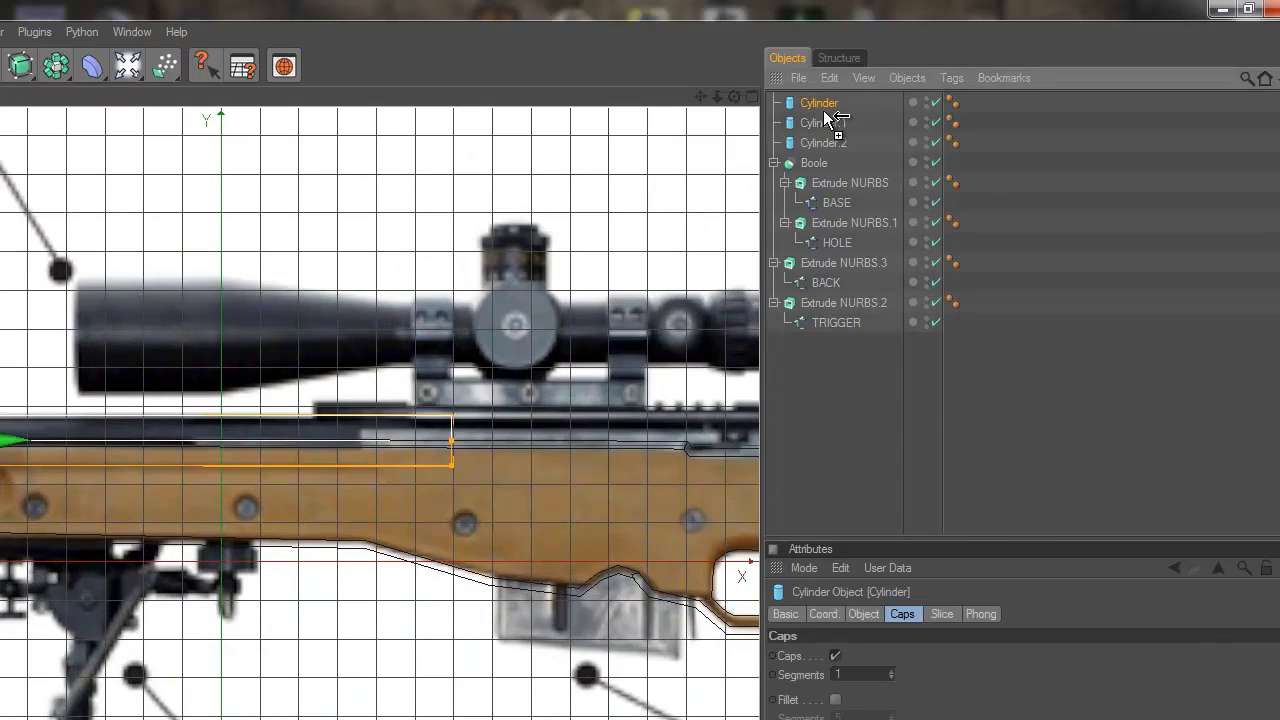
ctrl+drag(823, 110, 823, 114)
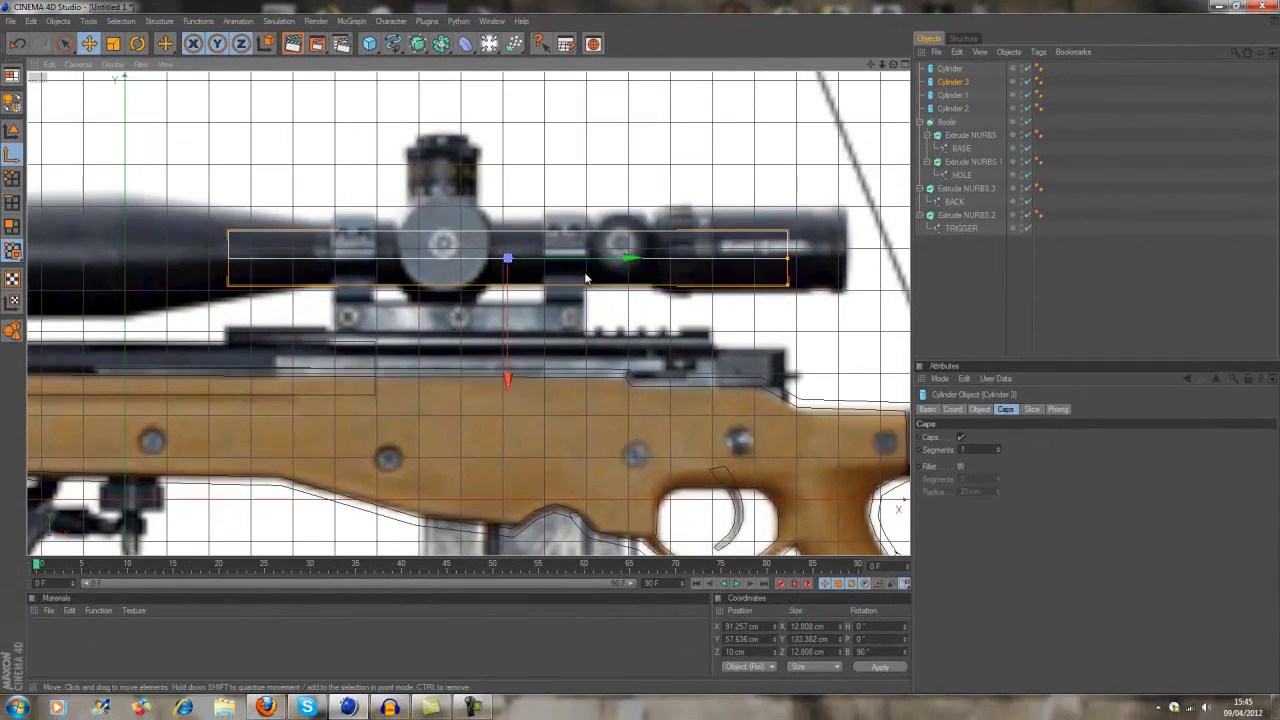
drag(786, 285, 631, 352)
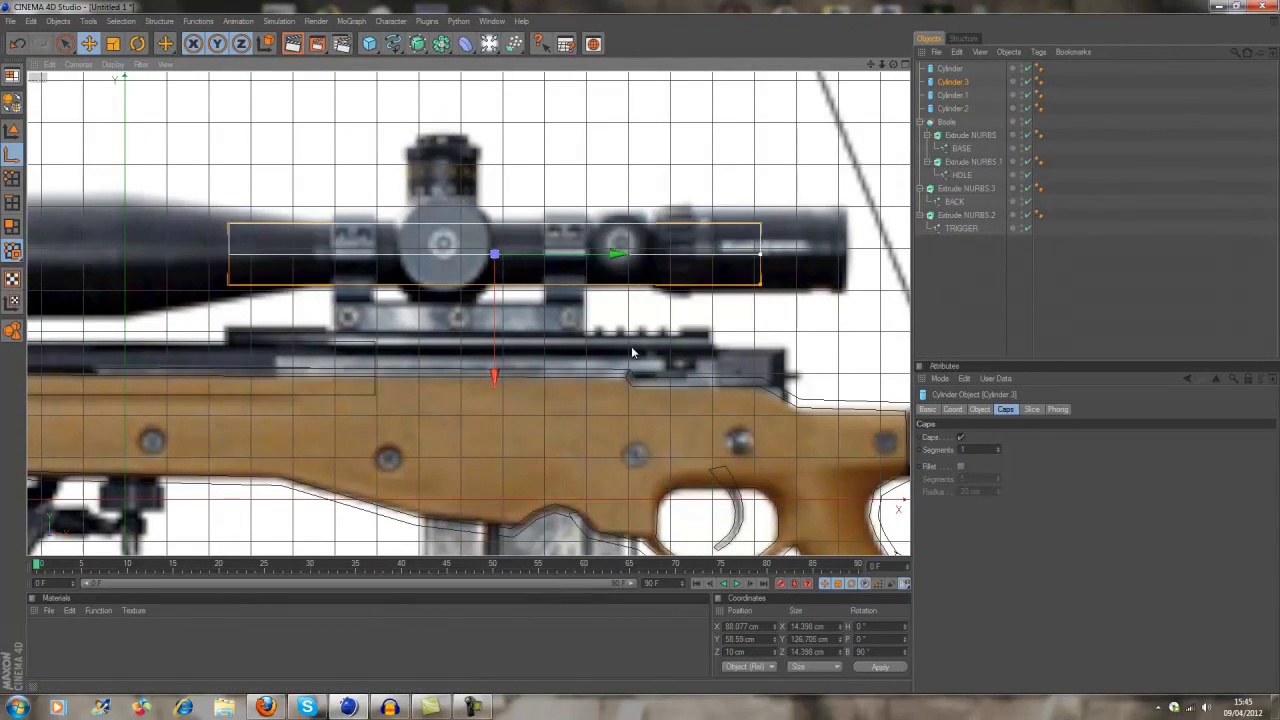
Add a thicker cylinder copy covering the scope's rear eyepiece section.
ctrl+drag(952, 81, 952, 88)
drag(471, 346, 641, 346)
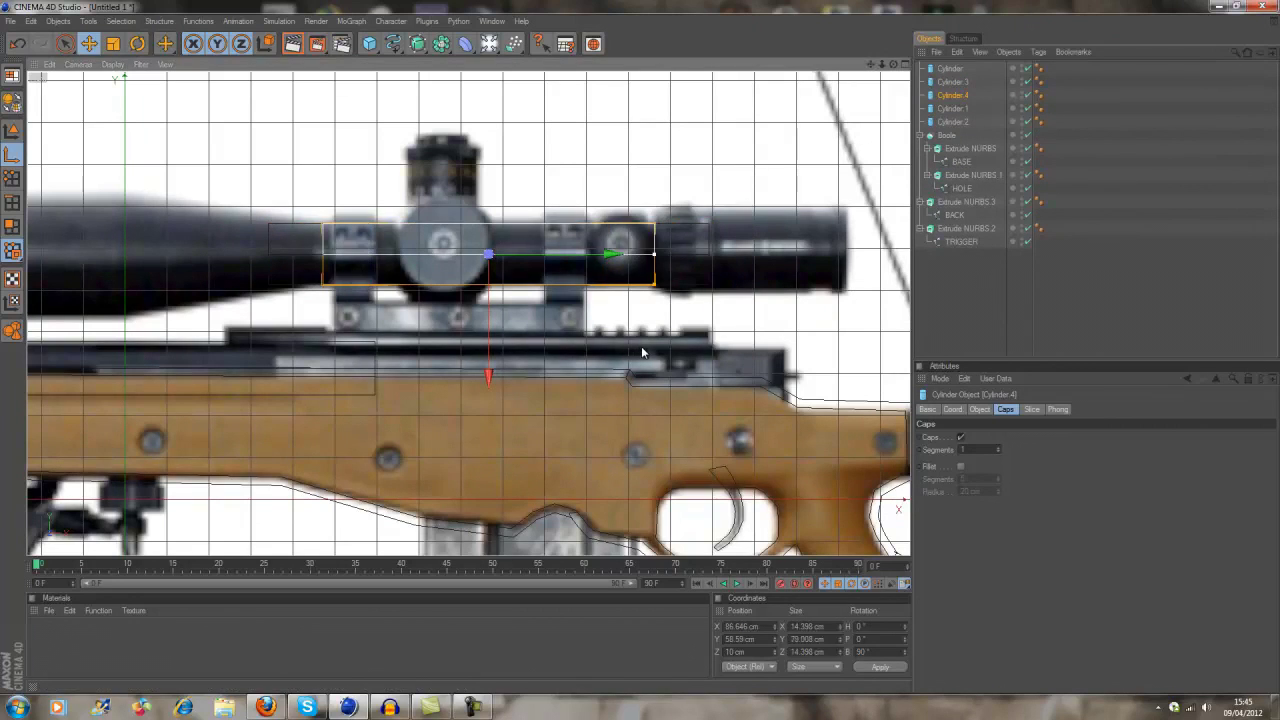
drag(858, 262, 612, 262)
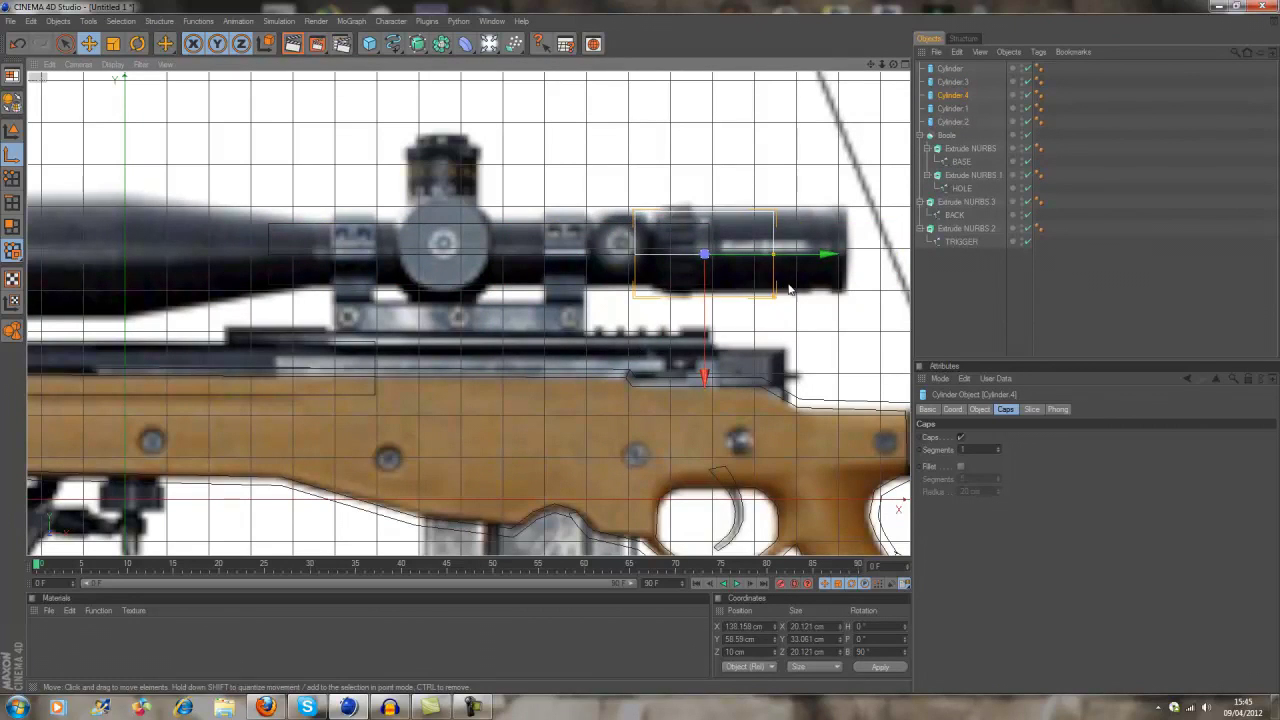
drag(700, 262, 784, 262)
drag(869, 258, 641, 352)
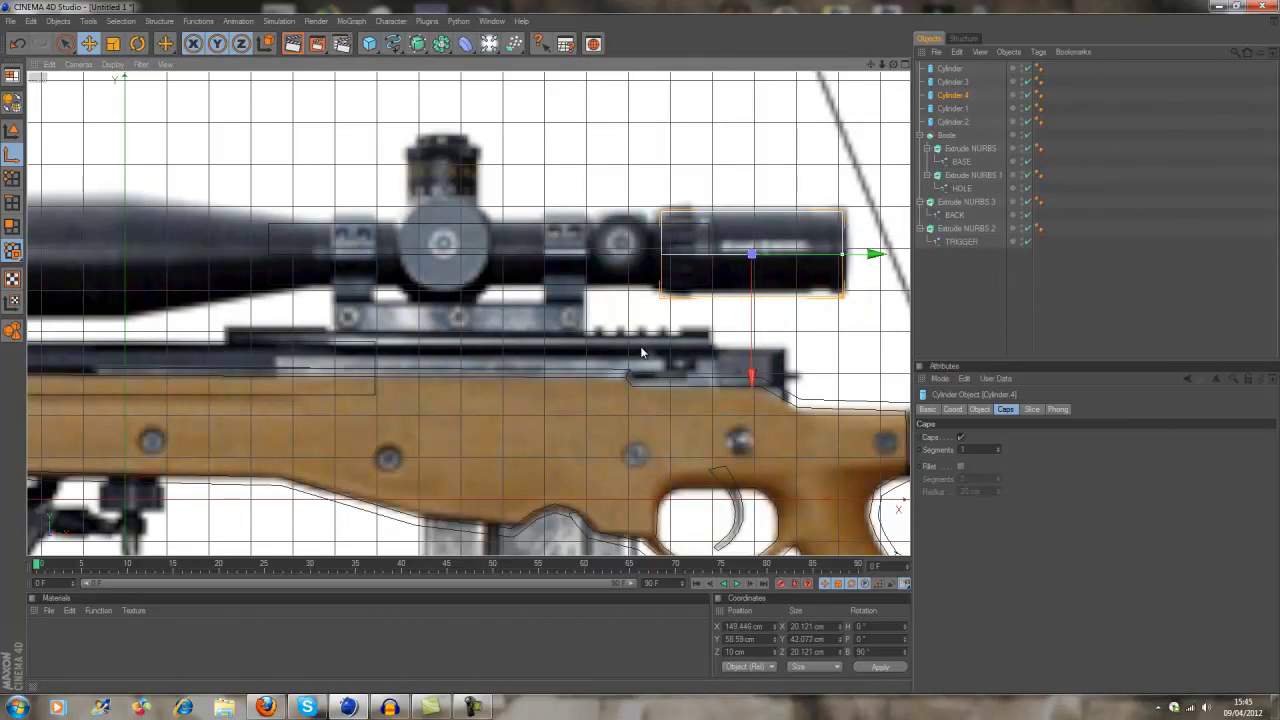
Add another cylinder copy over the scope's front section, ahead of the mount.
ctrl+drag(940, 88, 940, 101)
drag(760, 253, 410, 253)
alt+middle_drag(410, 253, 784, 253)
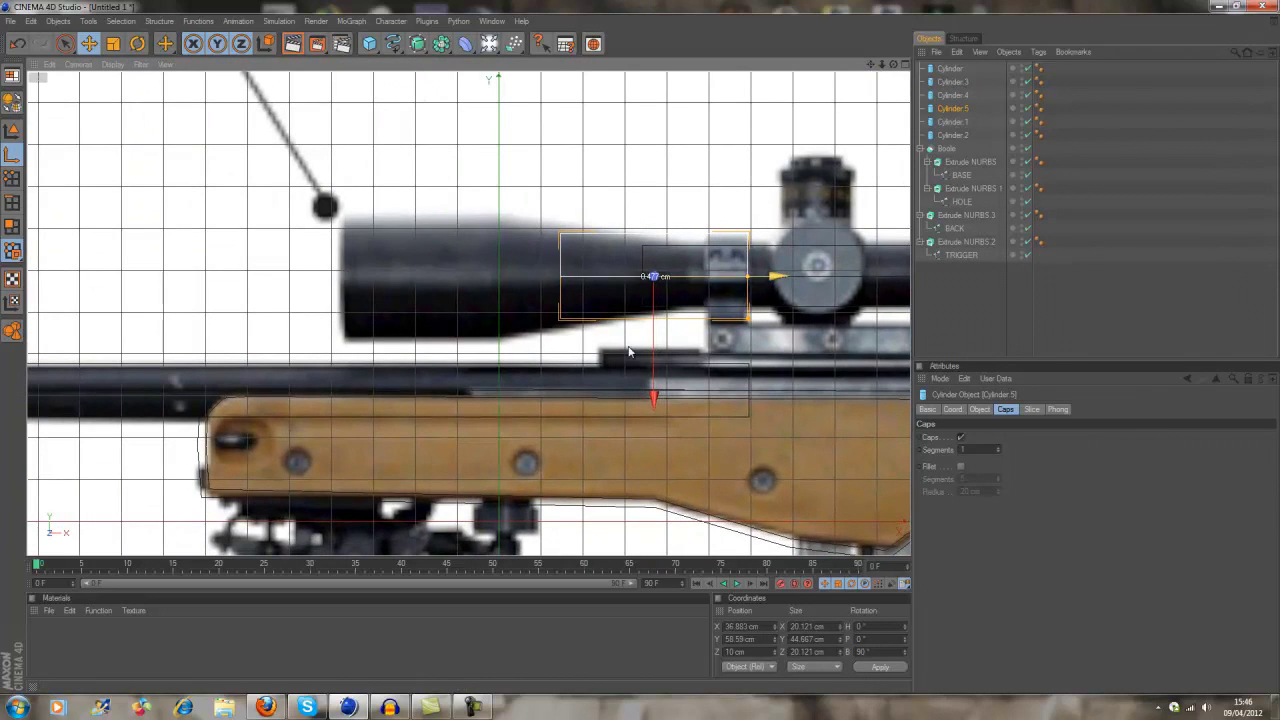
mouse_move(750, 281)
mouse_down()
mouse_move(502, 281)
mouse_move(503, 338)
mouse_up()
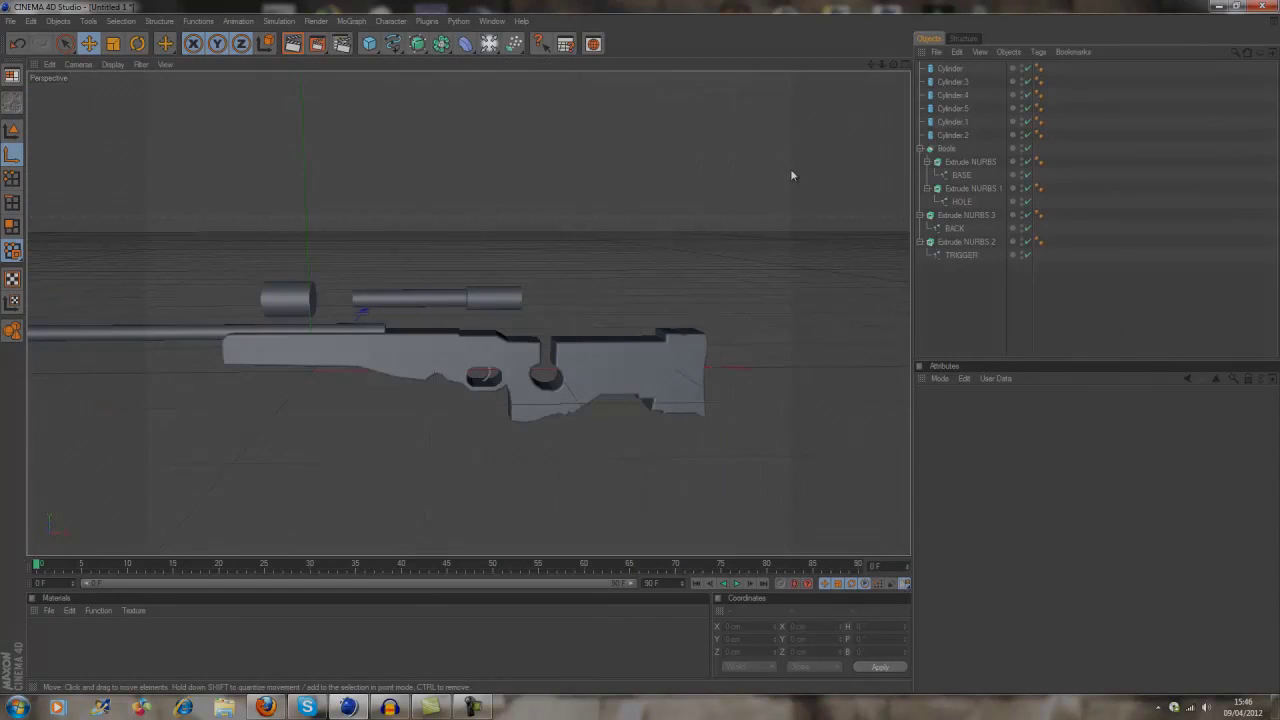
Recentre the Perspective view on the rifle's front and open the primitives palette for a cone.
scroll(550, 240, down, 2)
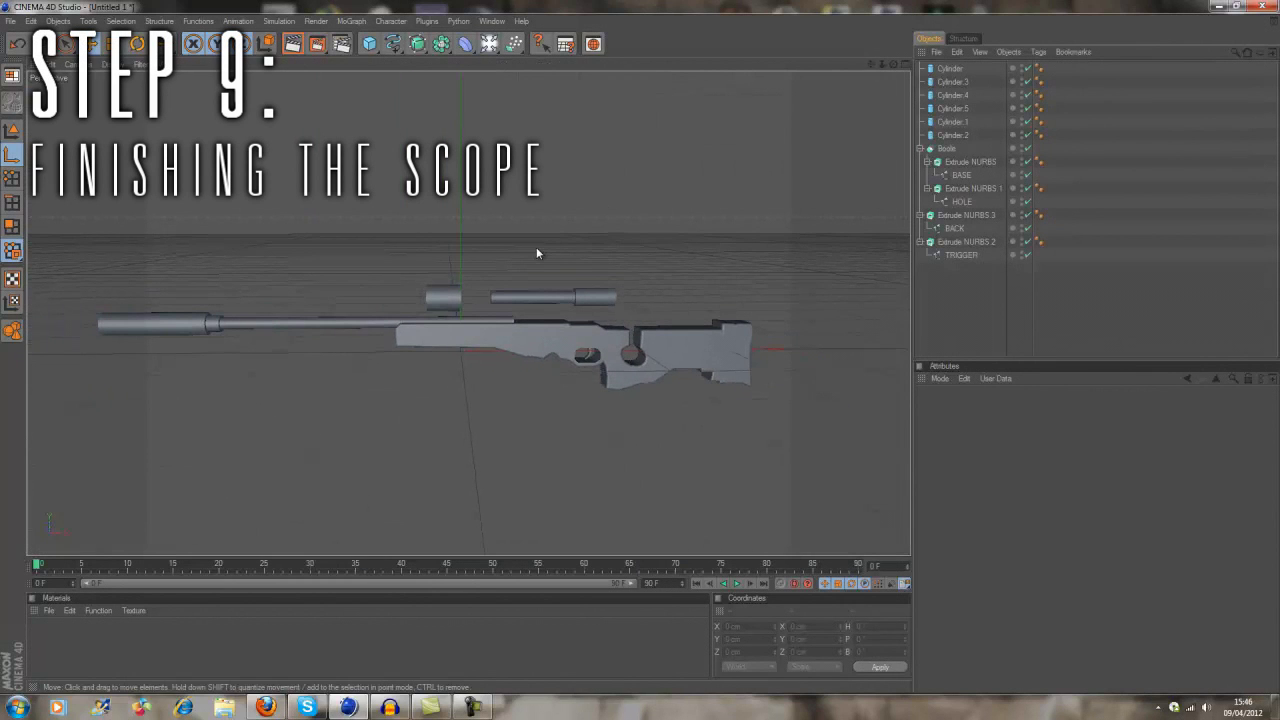
alt+middle_drag(644, 346, 640, 352)
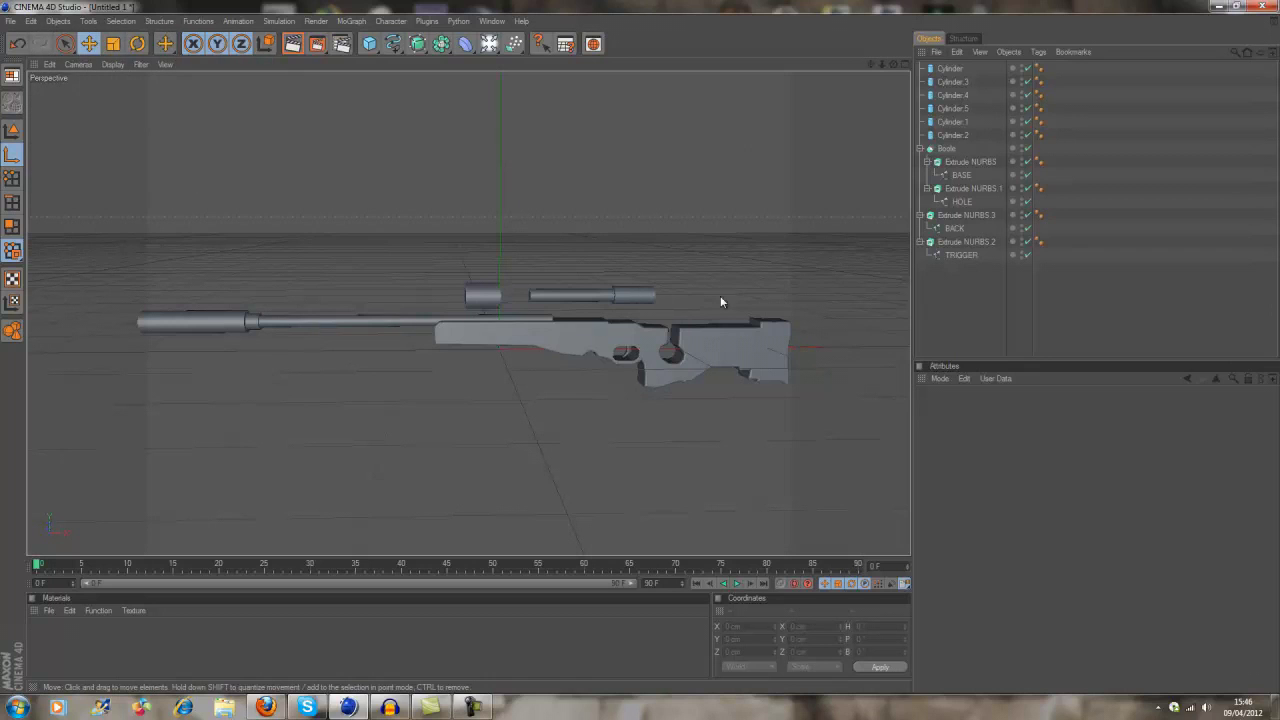
scroll(590, 323, up, 3)
scroll(585, 323, down, 1)
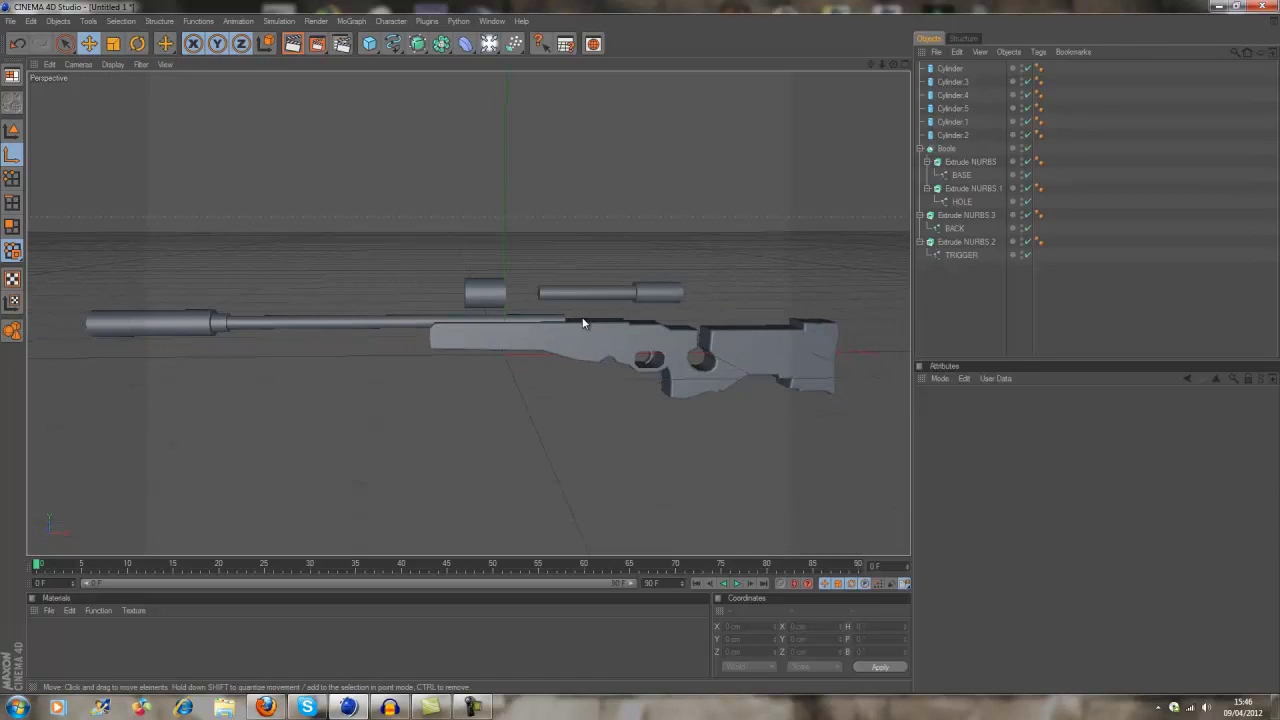
scroll(527, 309, up, 2)
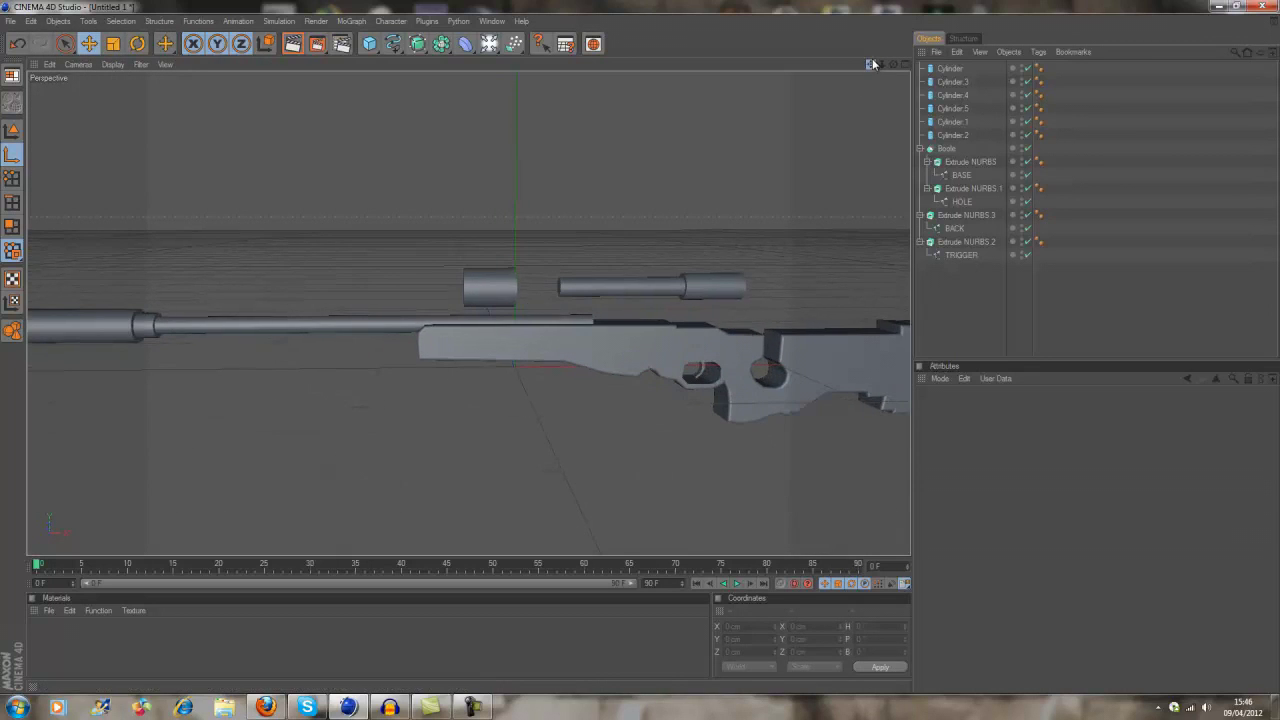
drag(873, 64, 430, 281)
drag(369, 50, 567, 54)
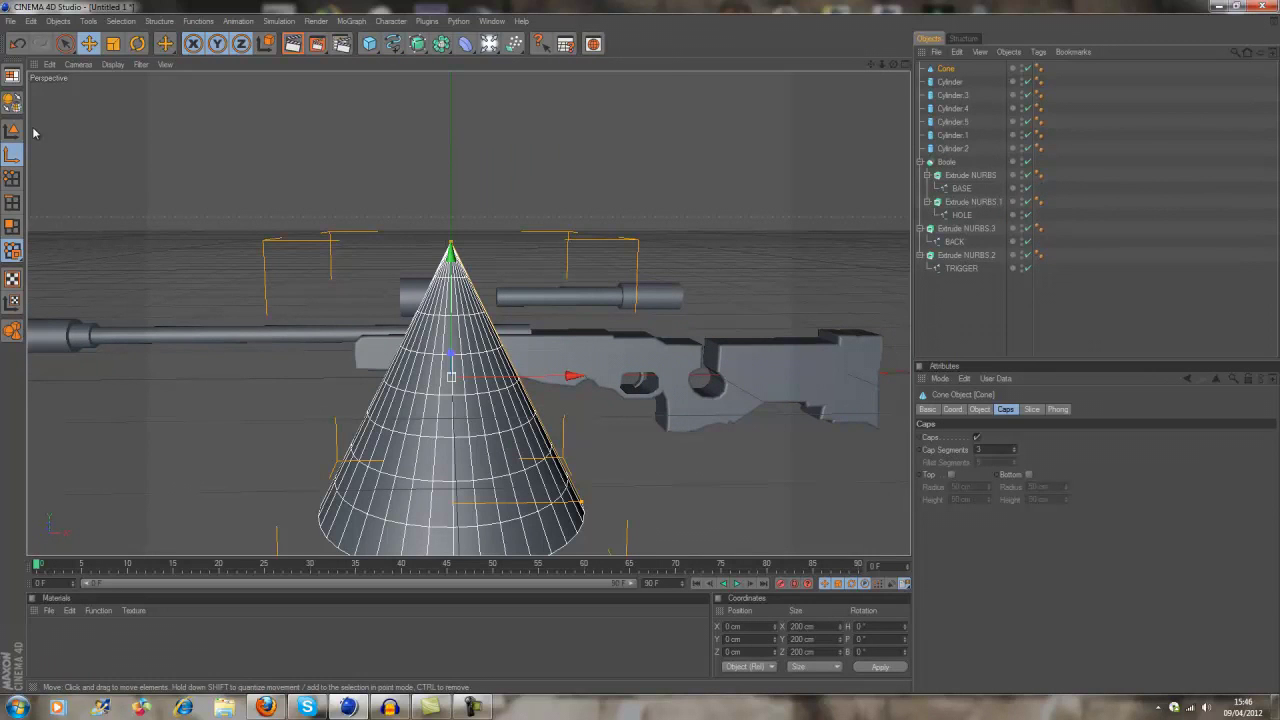
Rotate the cone 90° so its tip points right and raise it 10 cm along Z.
click(137, 44)
drag(536, 298, 530, 462)
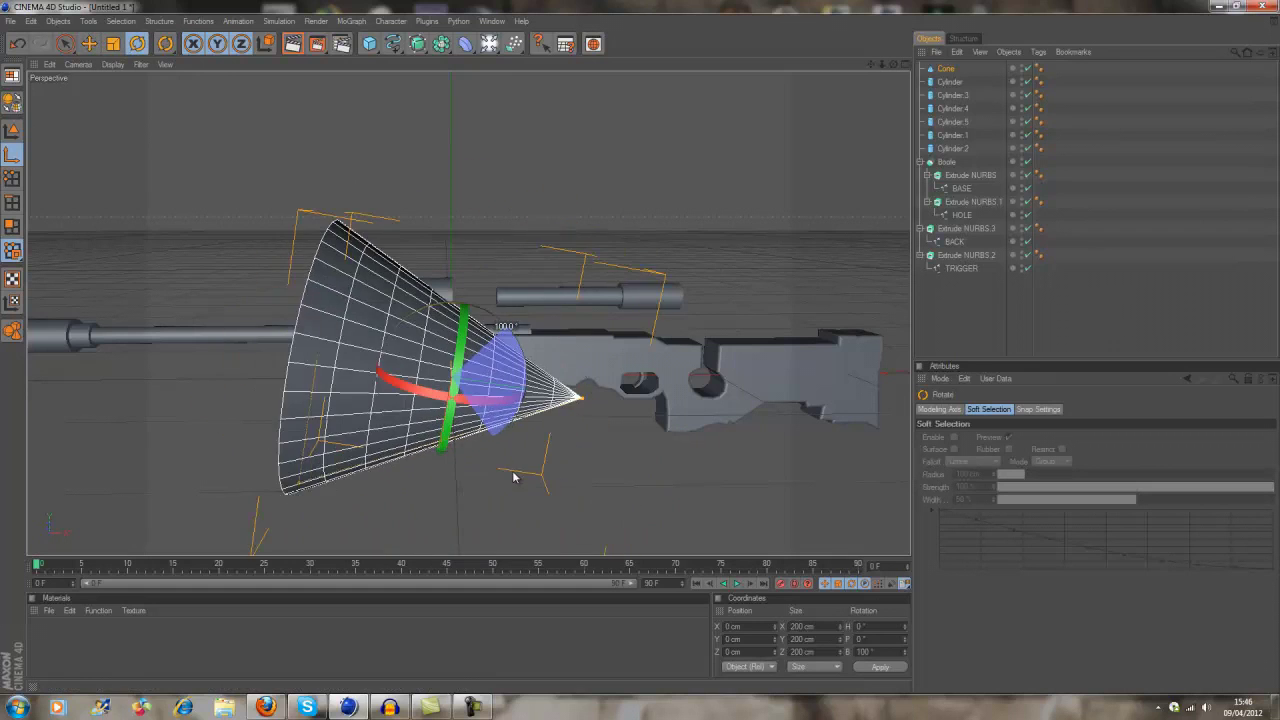
middle_click(531, 457)
middle_click(660, 200)
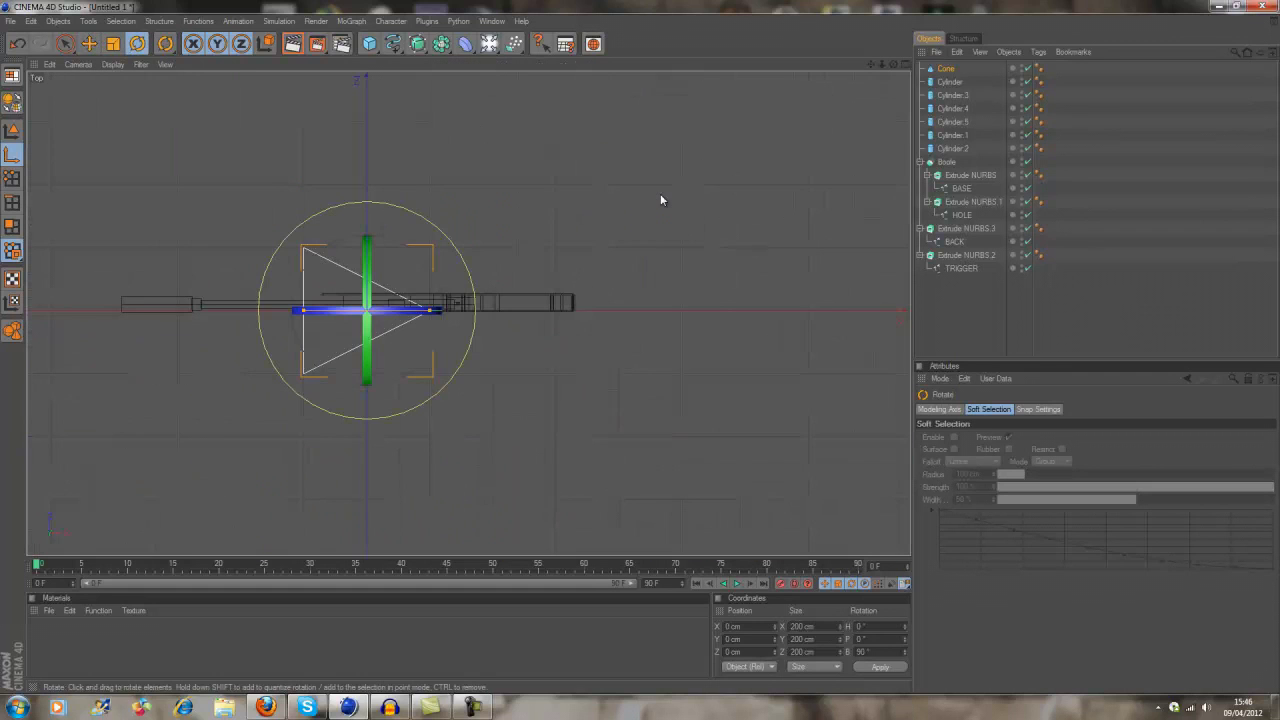
click(89, 44)
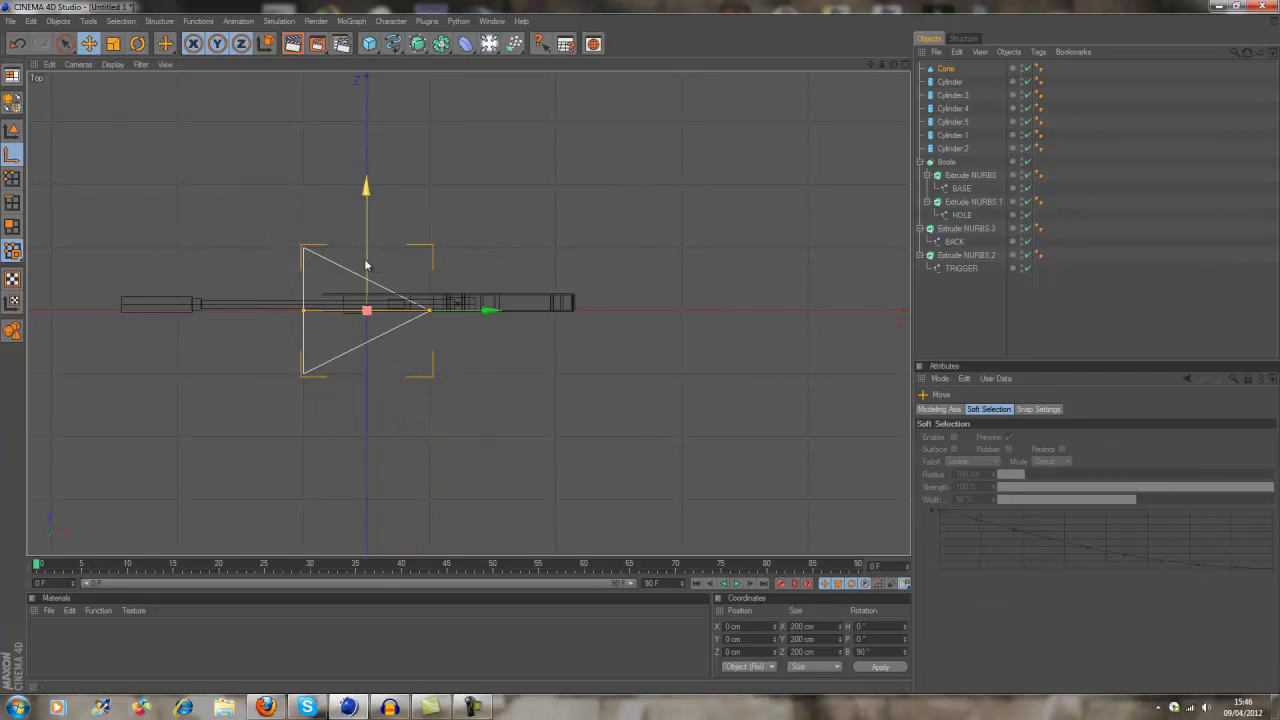
drag(367, 262, 641, 351)
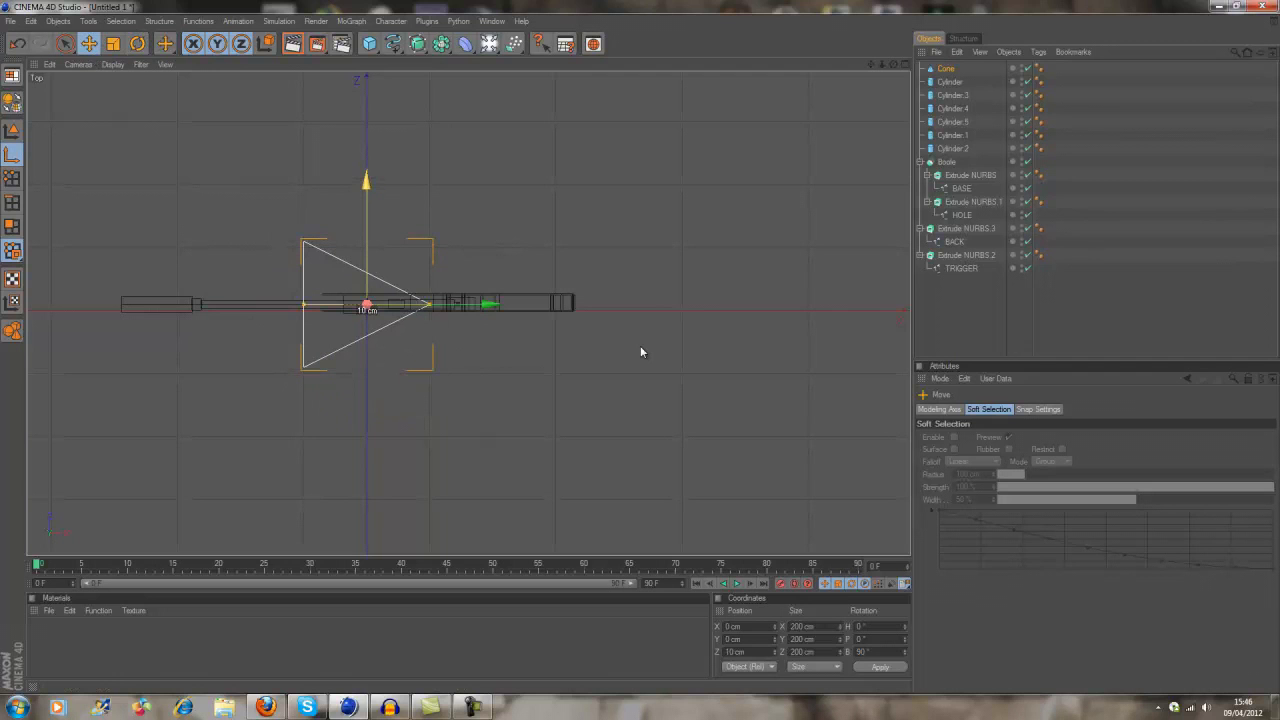
middle_click(640, 352)
Taper and lengthen the cone to fit the scope's flared front in the Front view.
middle_click(600, 330)
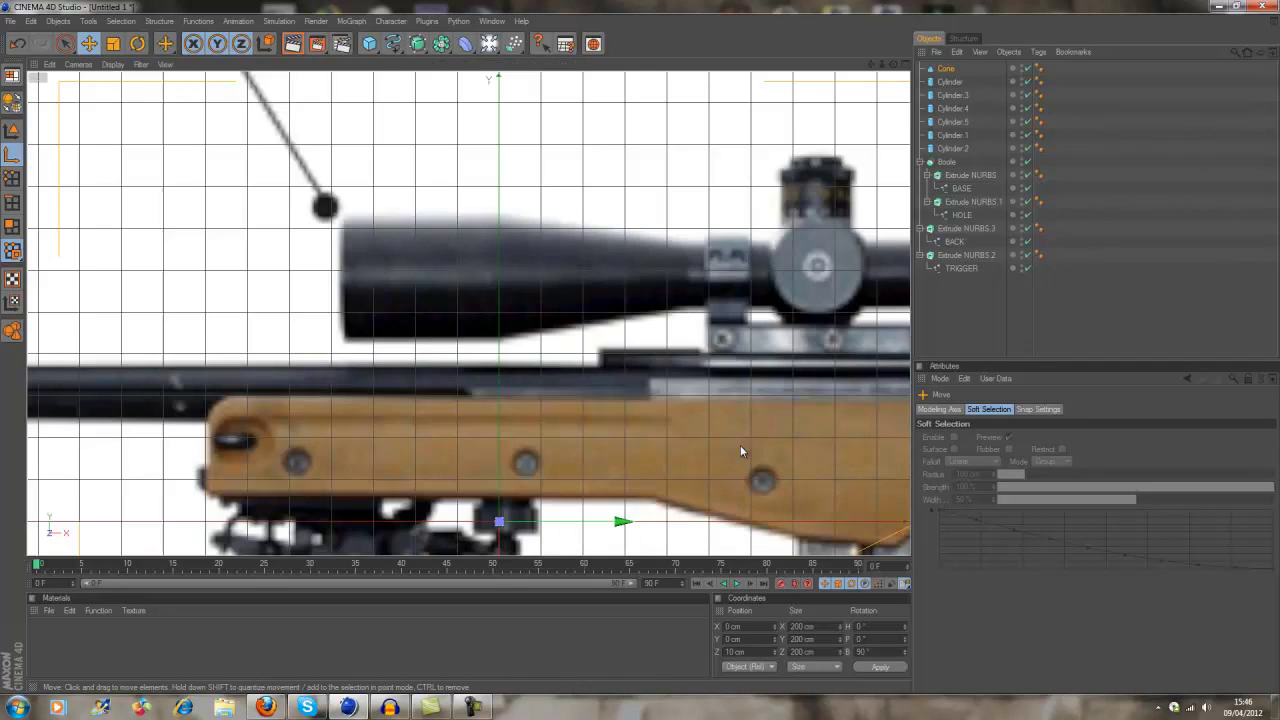
scroll(491, 319, down, 3)
scroll(600, 340, up, 2)
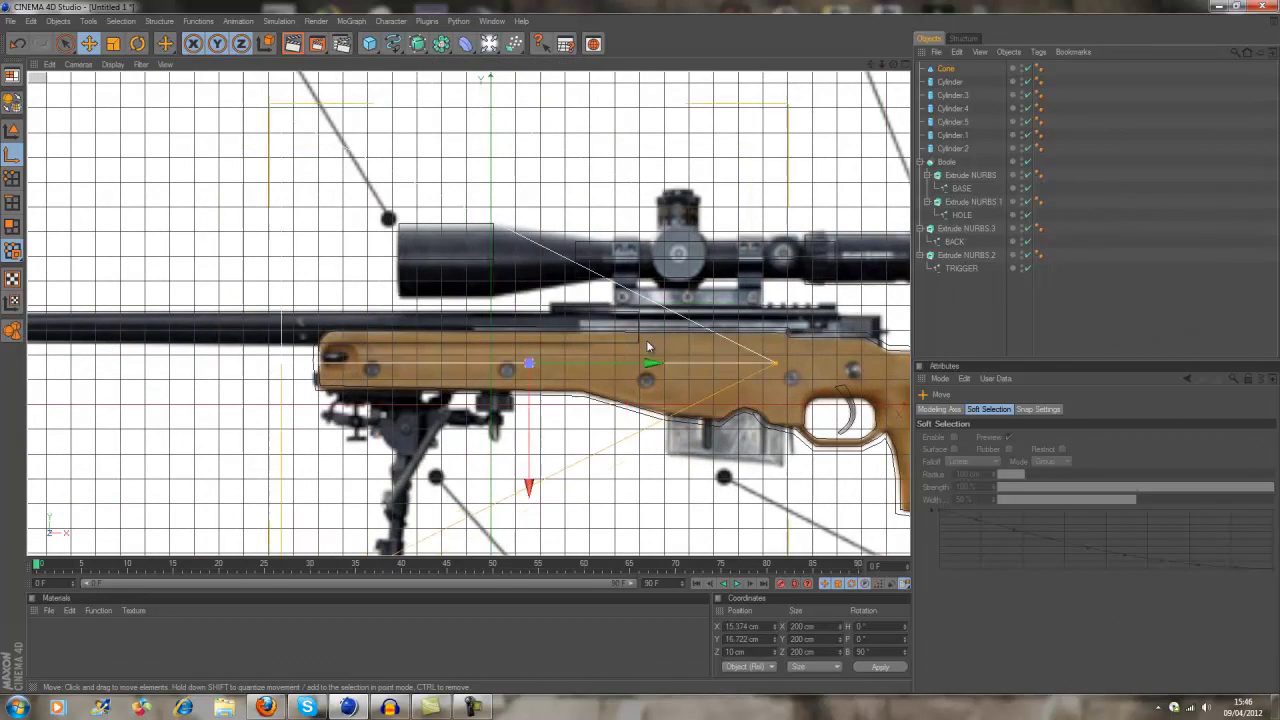
scroll(640, 351, up, 1)
scroll(600, 350, up, 2)
drag(520, 360, 441, 367)
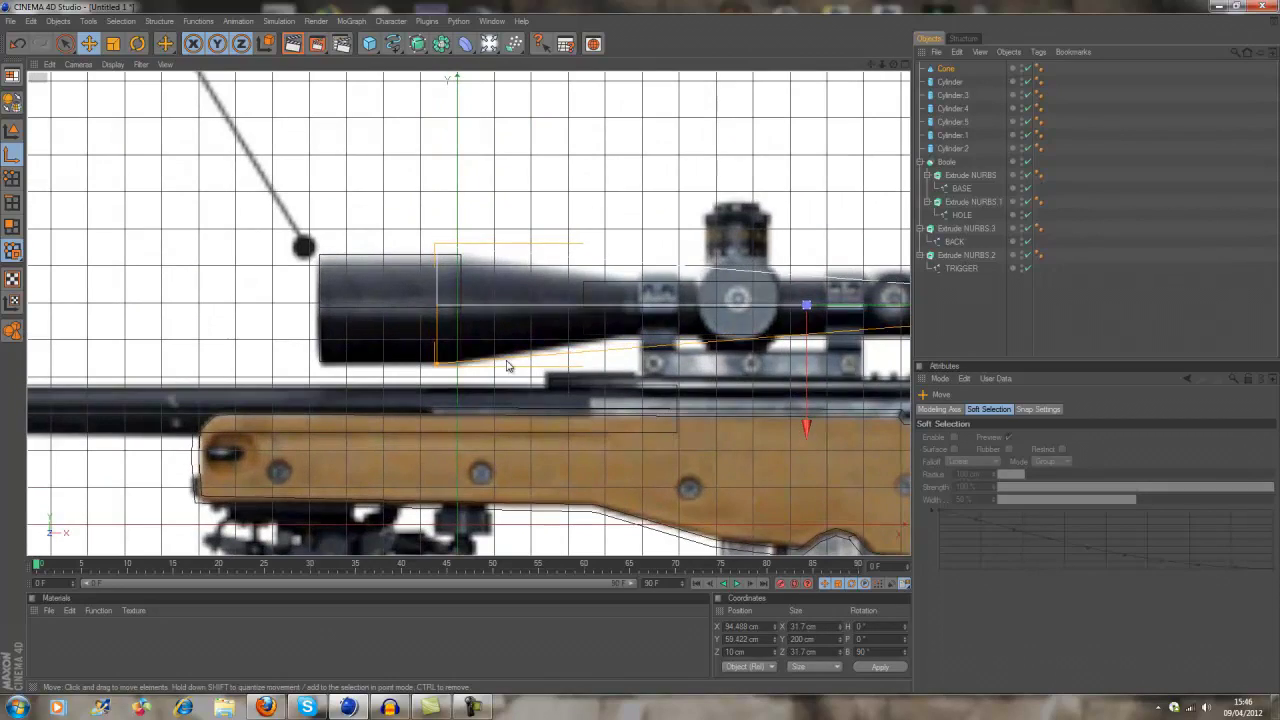
scroll(441, 367, down, 3)
scroll(640, 330, up, 1)
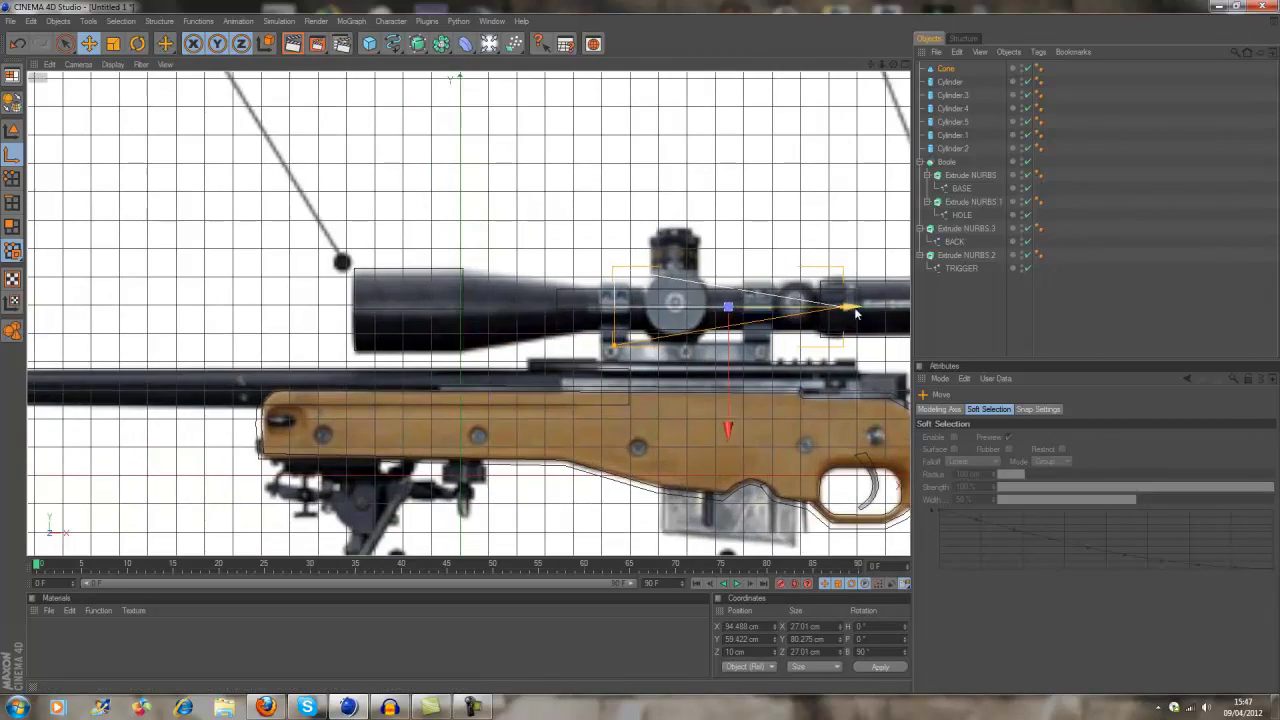
scroll(840, 306, up, 2)
drag(217, 210, 228, 216)
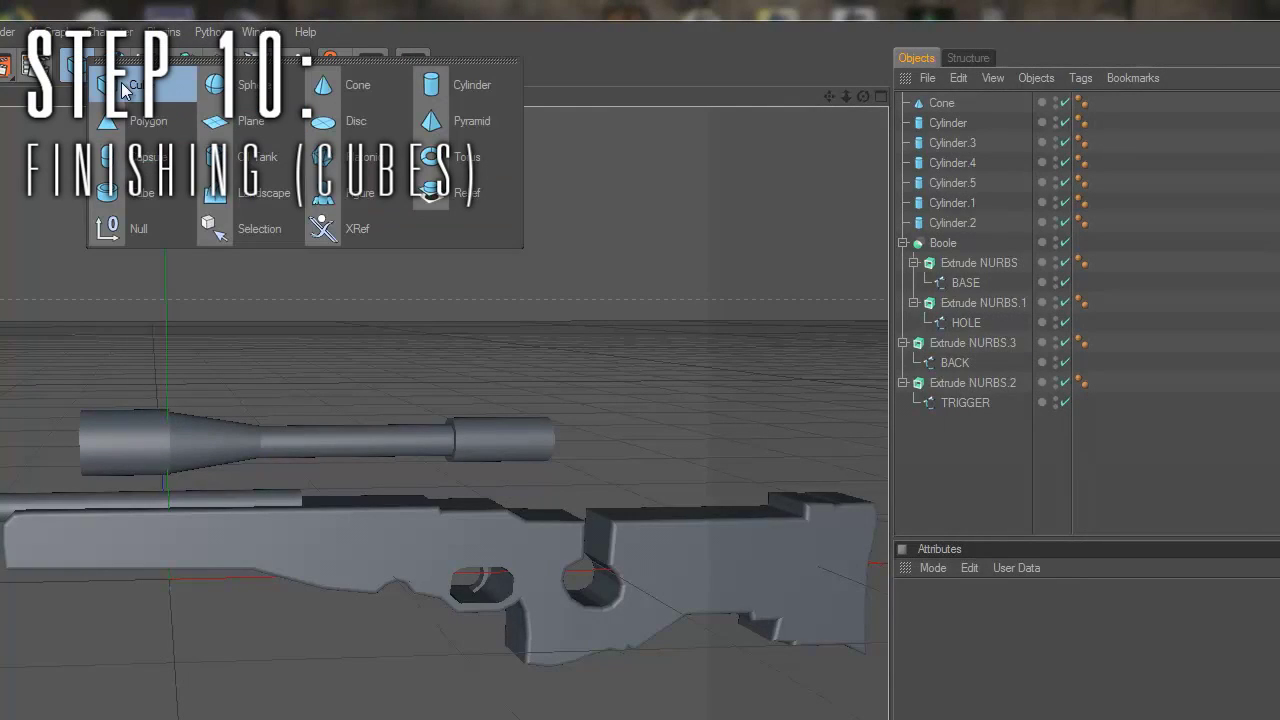
Add a Cube primitive and maximize the Front view with the rifle reference.
click(124, 87)
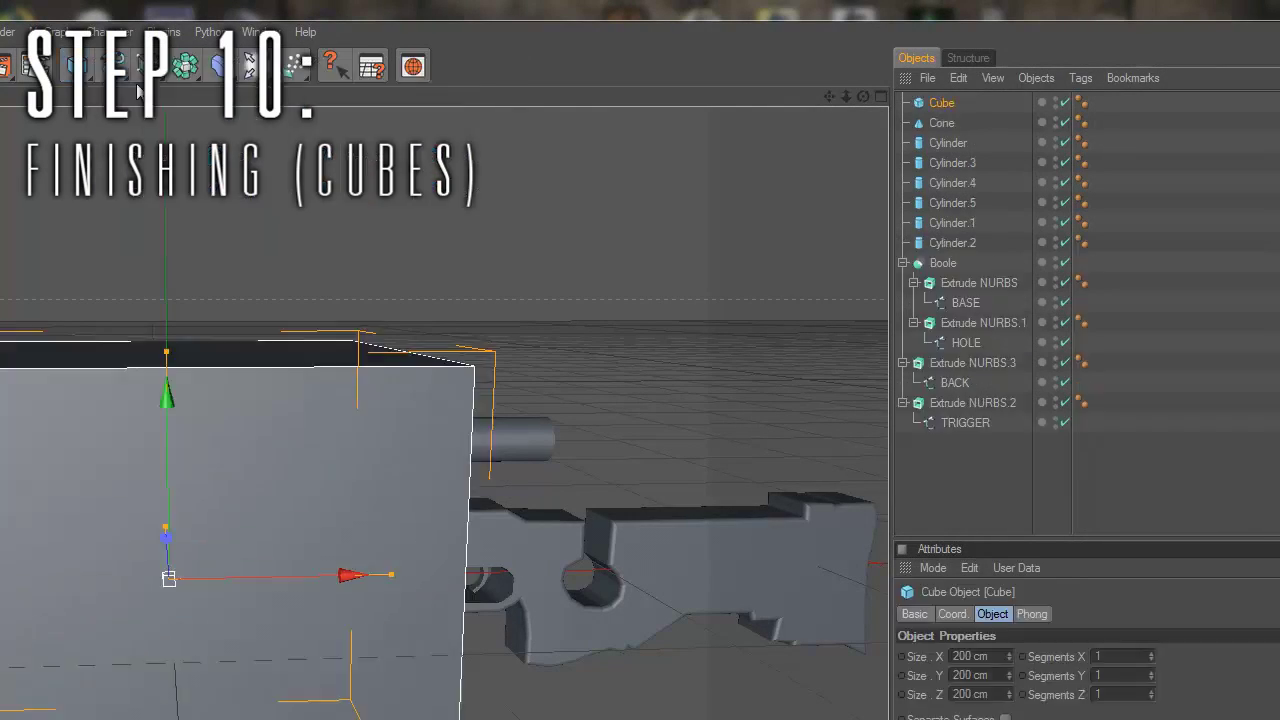
middle_click(513, 455)
middle_click(460, 343)
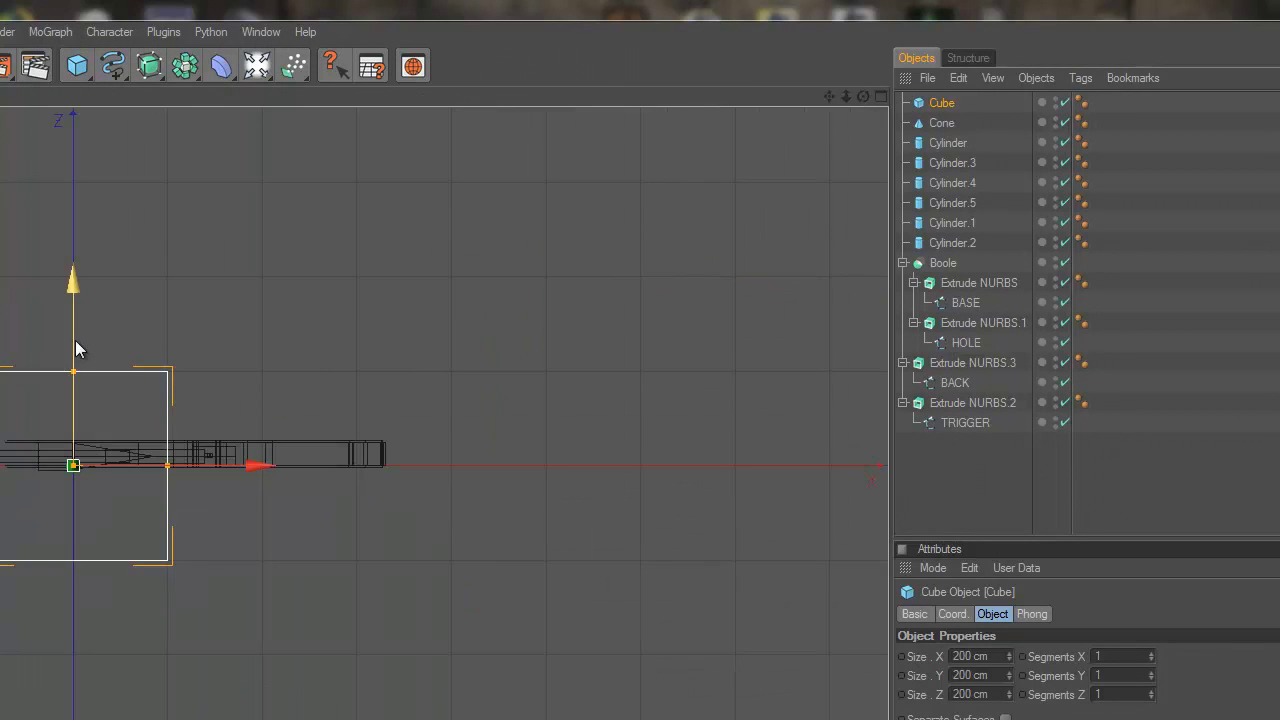
middle_click(359, 346)
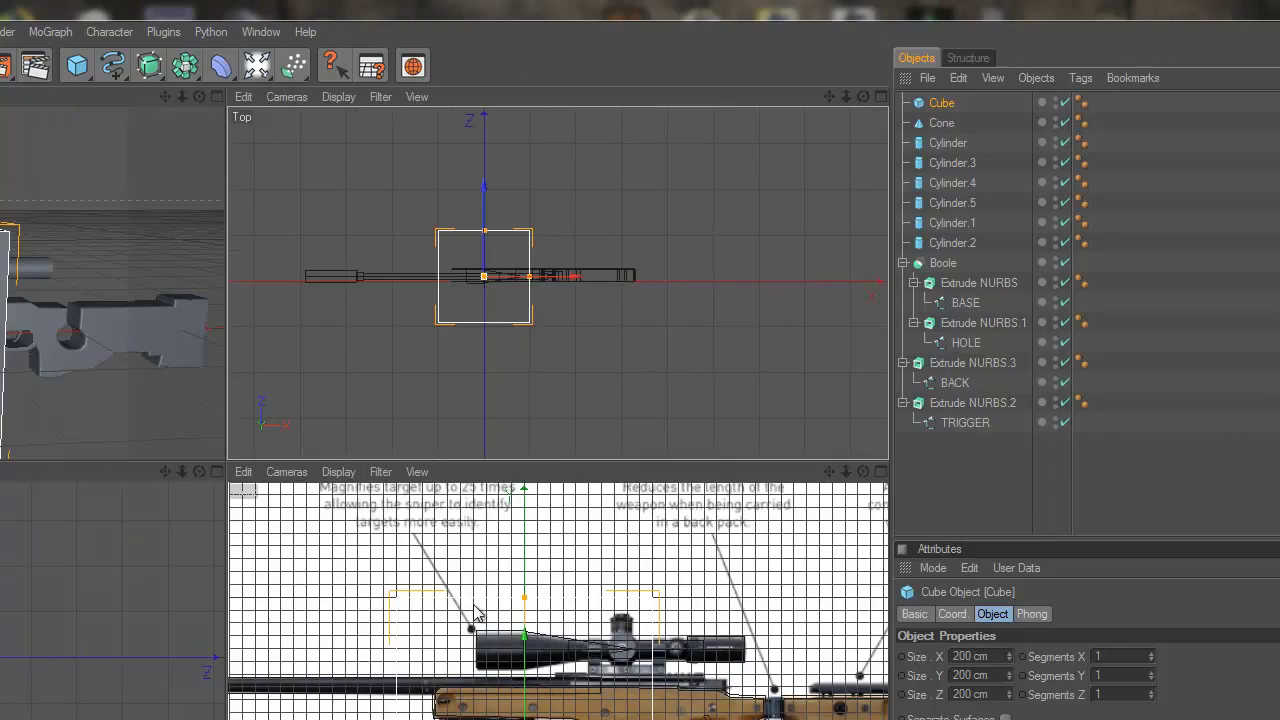
middle_click(477, 614)
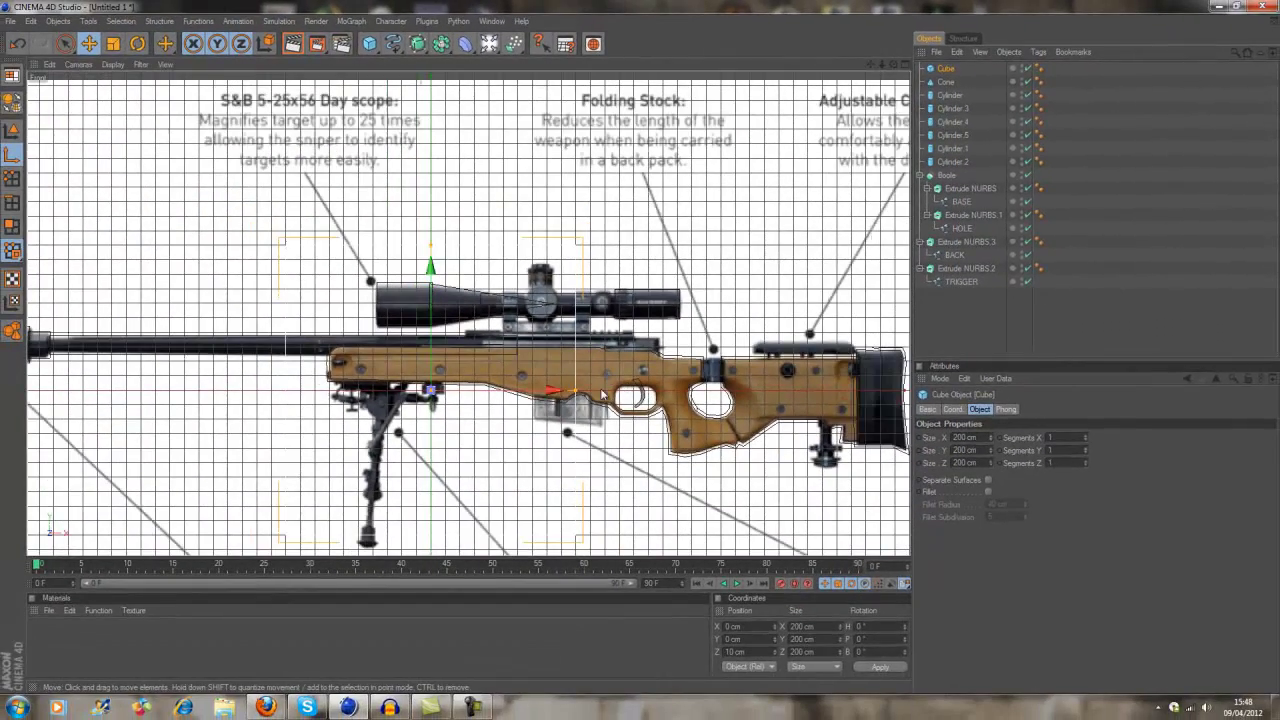
scroll(583, 397, down, 2)
scroll(606, 238, up, 3)
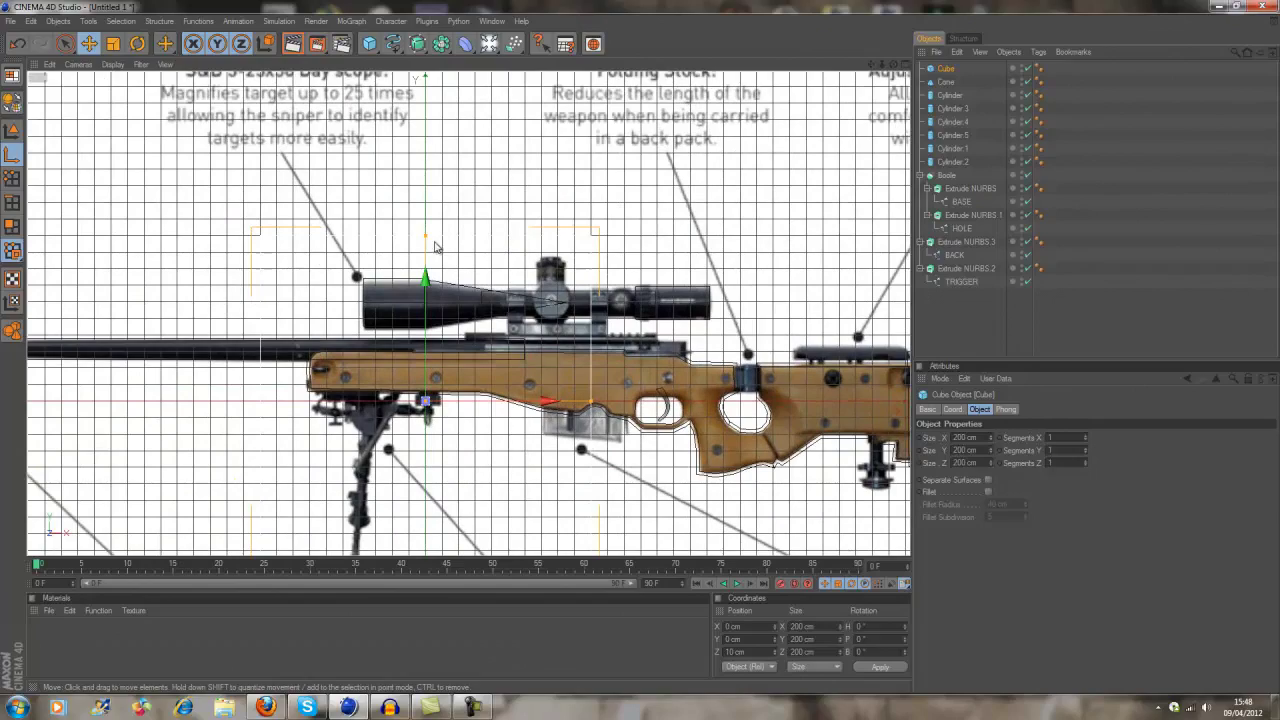
Flatten the cube, move it onto the grip, and make it 20 cm deep.
drag(434, 243, 430, 381)
mouse_move(180, 349)
mouse_down()
mouse_move(657, 349)
mouse_move(737, 320)
mouse_move(626, 315)
mouse_move(584, 295)
mouse_up()
drag(318, 285, 425, 260)
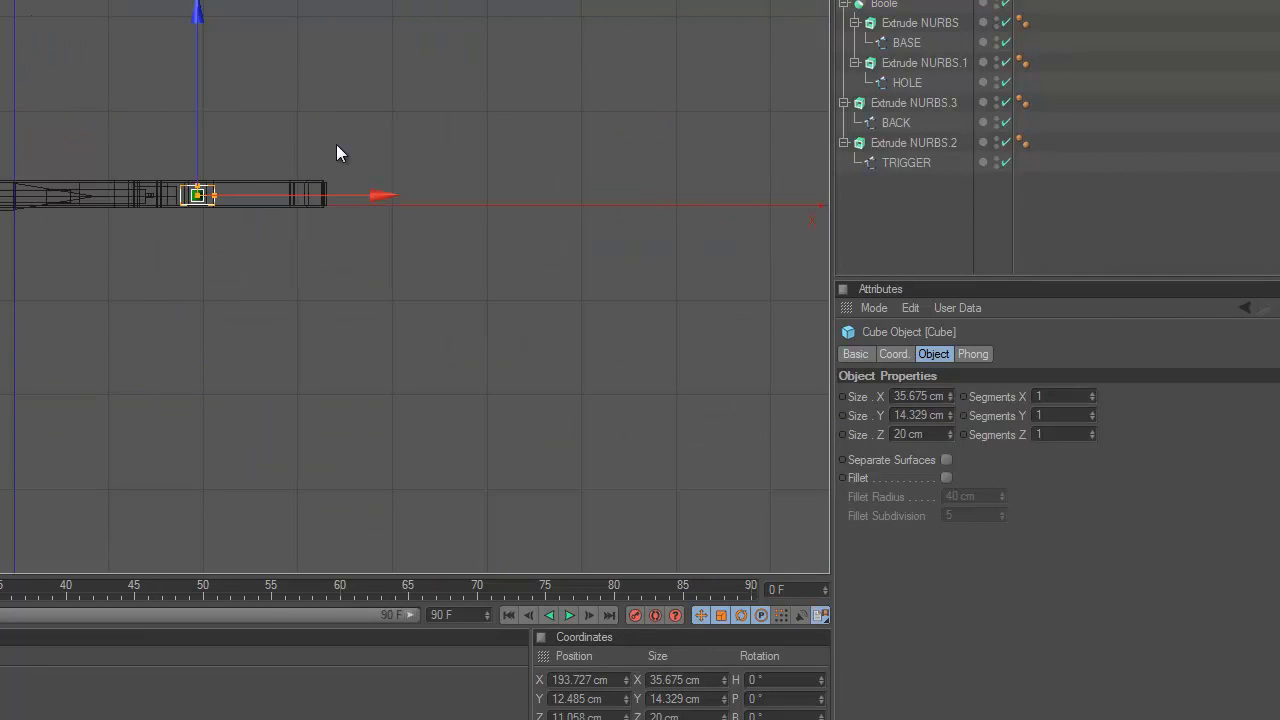
Orbit the Perspective view to check the slab, then return to the Front view.
key(F1)
click(427, 261)
alt+drag(427, 261, 431, 345)
click(424, 261)
mouse_move(425, 260)
alt+mouse_down()
mouse_move(444, 265)
mouse_move(421, 258)
mouse_move(528, 157)
alt+mouse_up()
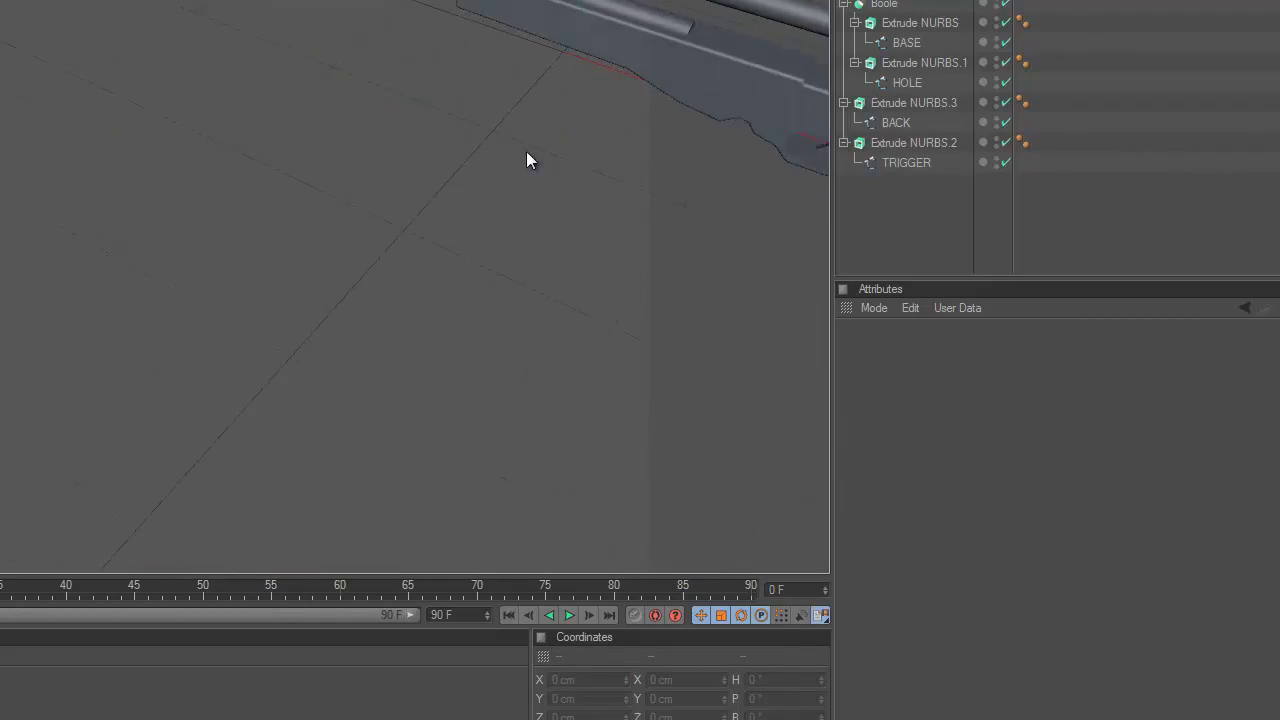
alt+drag(872, 66, 760, 148)
key(F4)
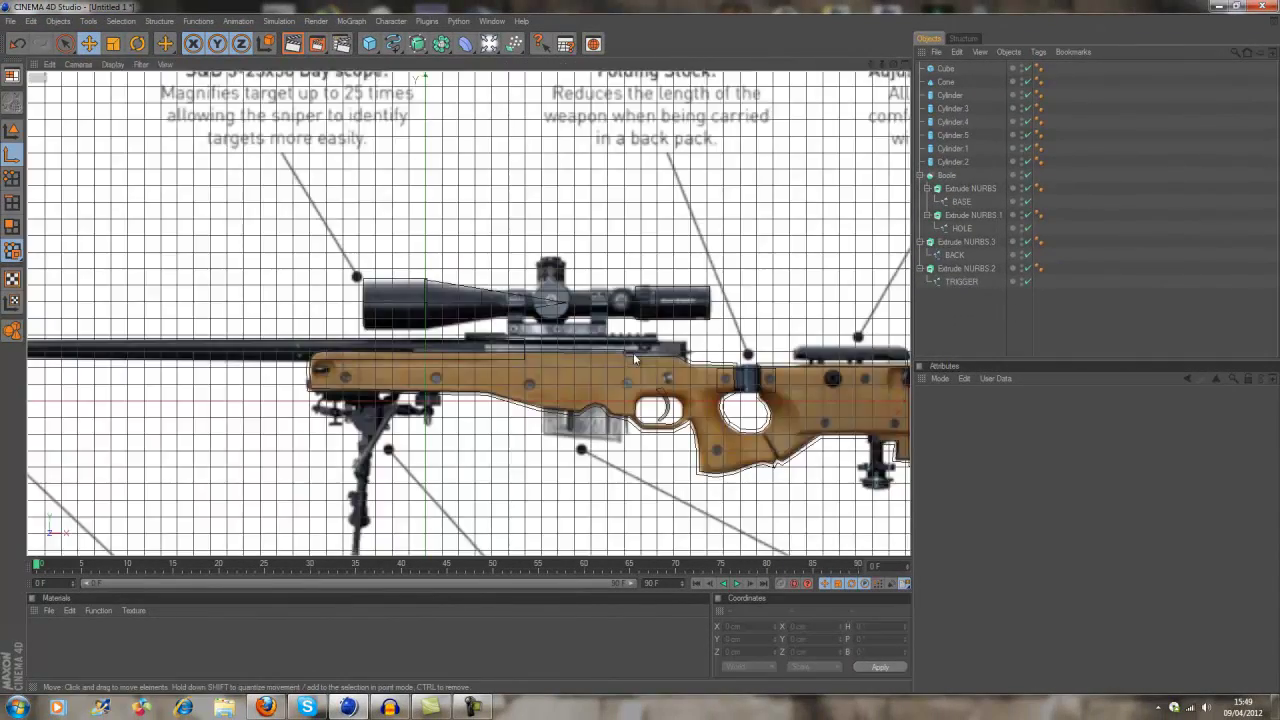
scroll(640, 345, up, 1)
Duplicate the cube as Cube.1 and scale it over the magazine.
scroll(740, 227, up, 2)
scroll(740, 227, down, 1)
key(ctrl+c)
key(ctrl+v)
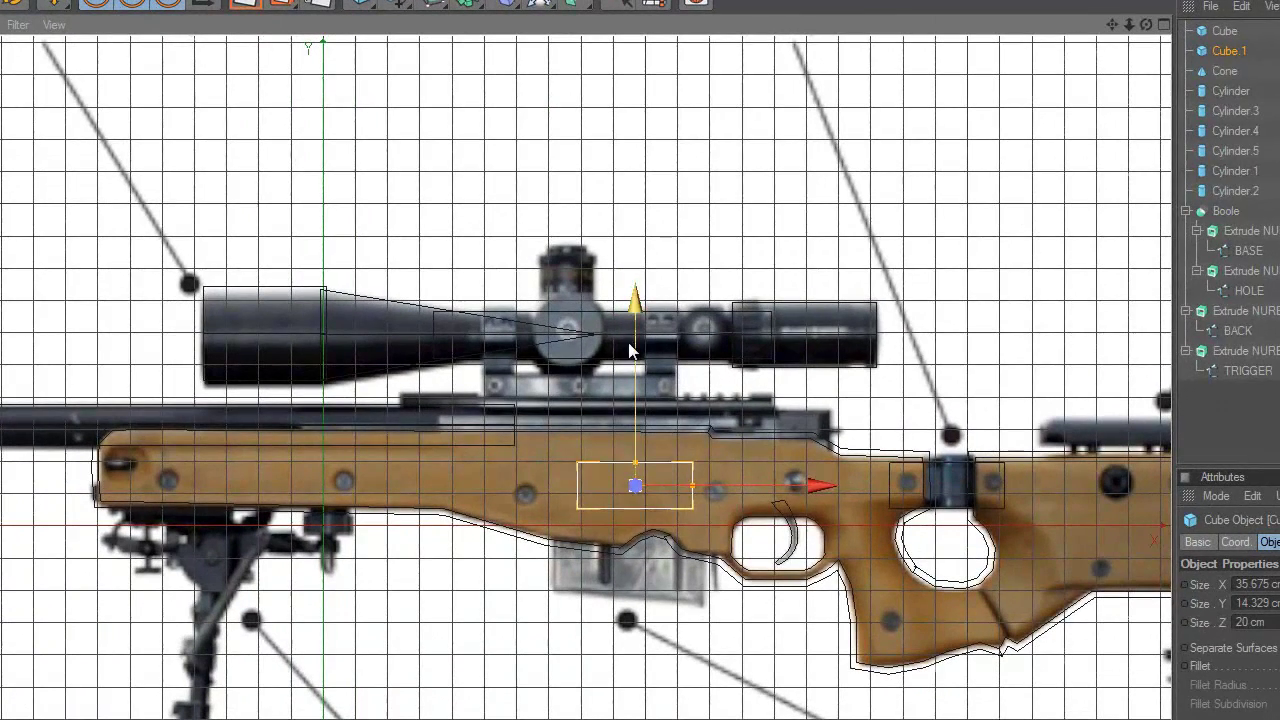
key(e)
drag(635, 485, 633, 565)
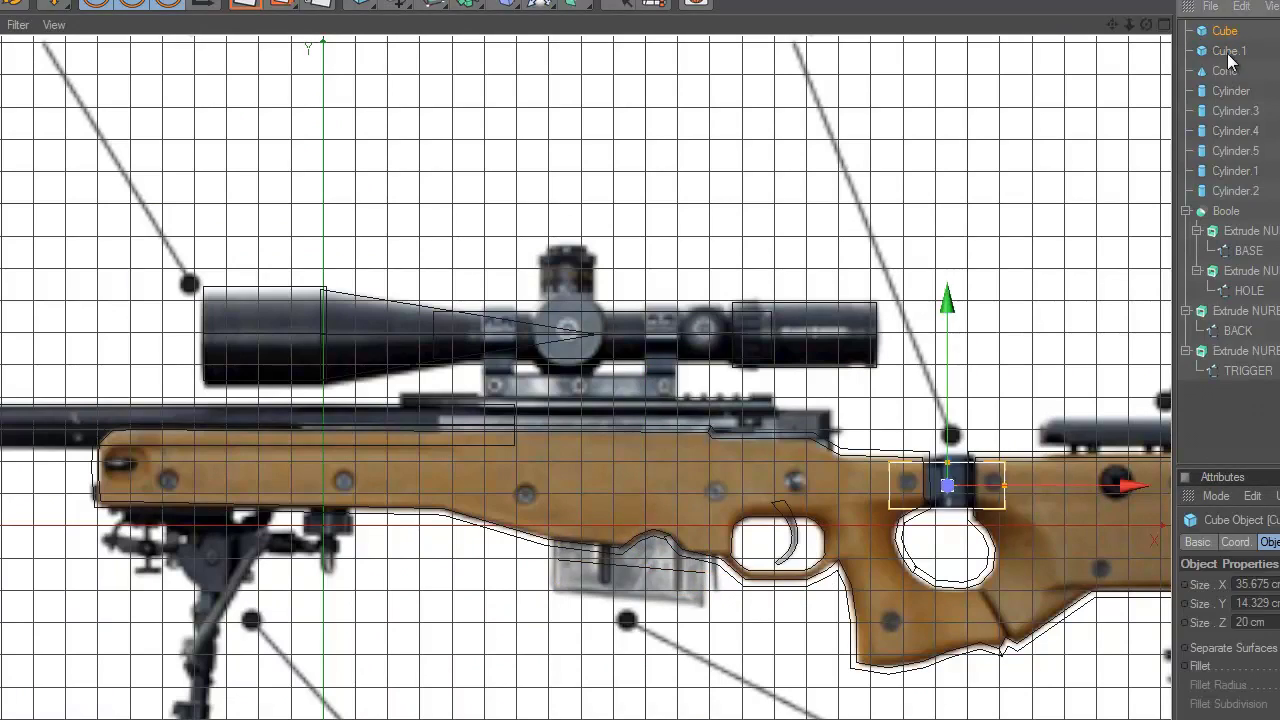
drag(705, 567, 716, 557)
drag(634, 541, 635, 526)
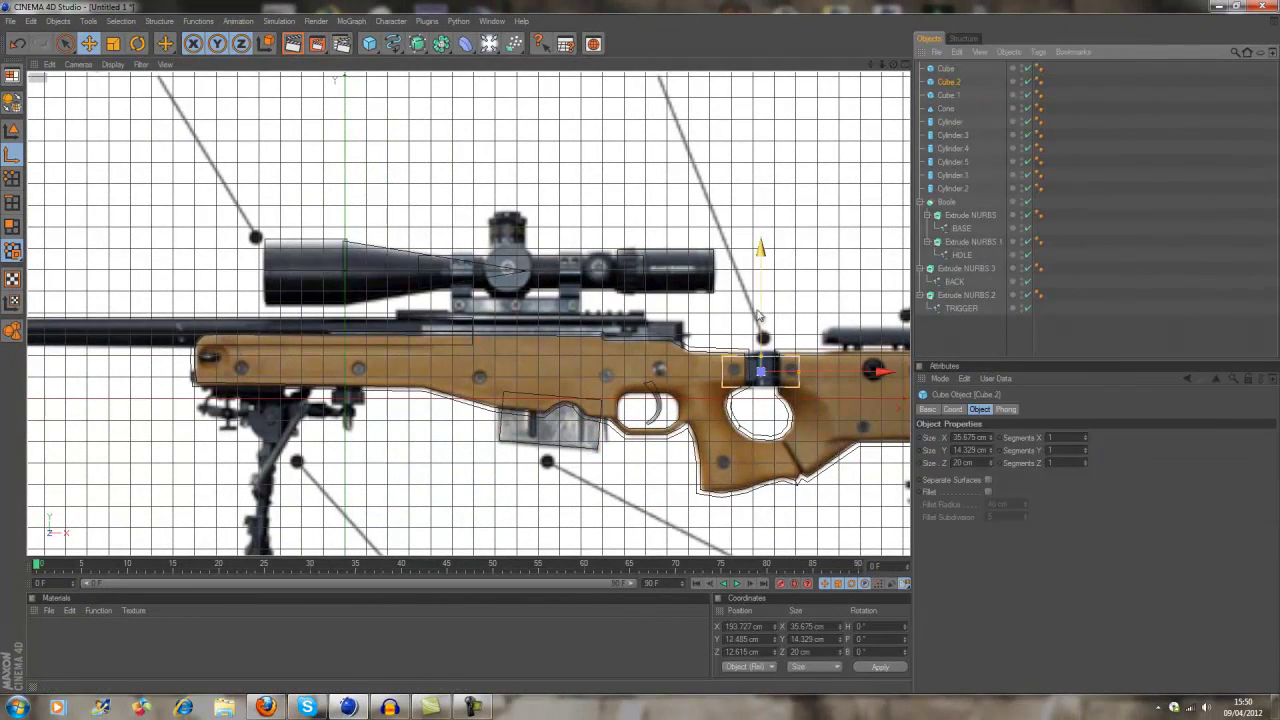
Stretch Cube.2 along the full rail and add a shorter raised copy, Cube.3.
mouse_move(759, 316)
mouse_down()
mouse_move(759, 280)
mouse_move(643, 352)
mouse_up()
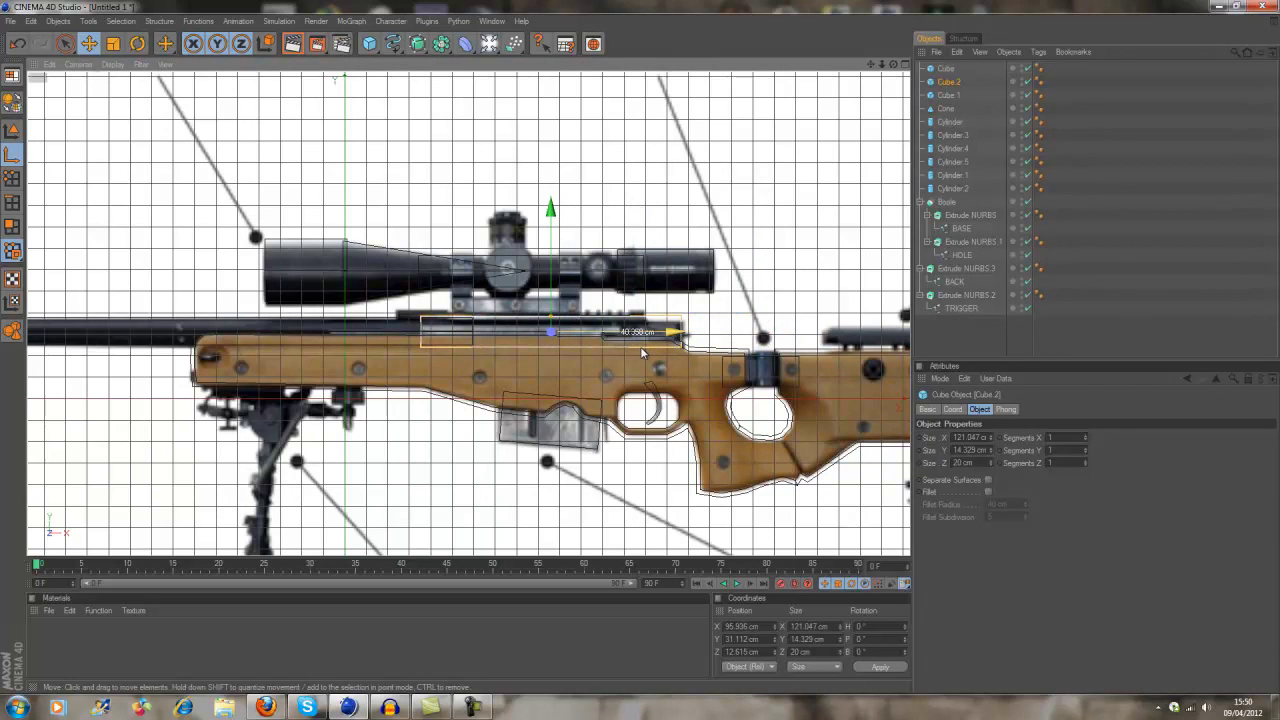
scroll(642, 352, up, 3)
drag(783, 340, 766, 346)
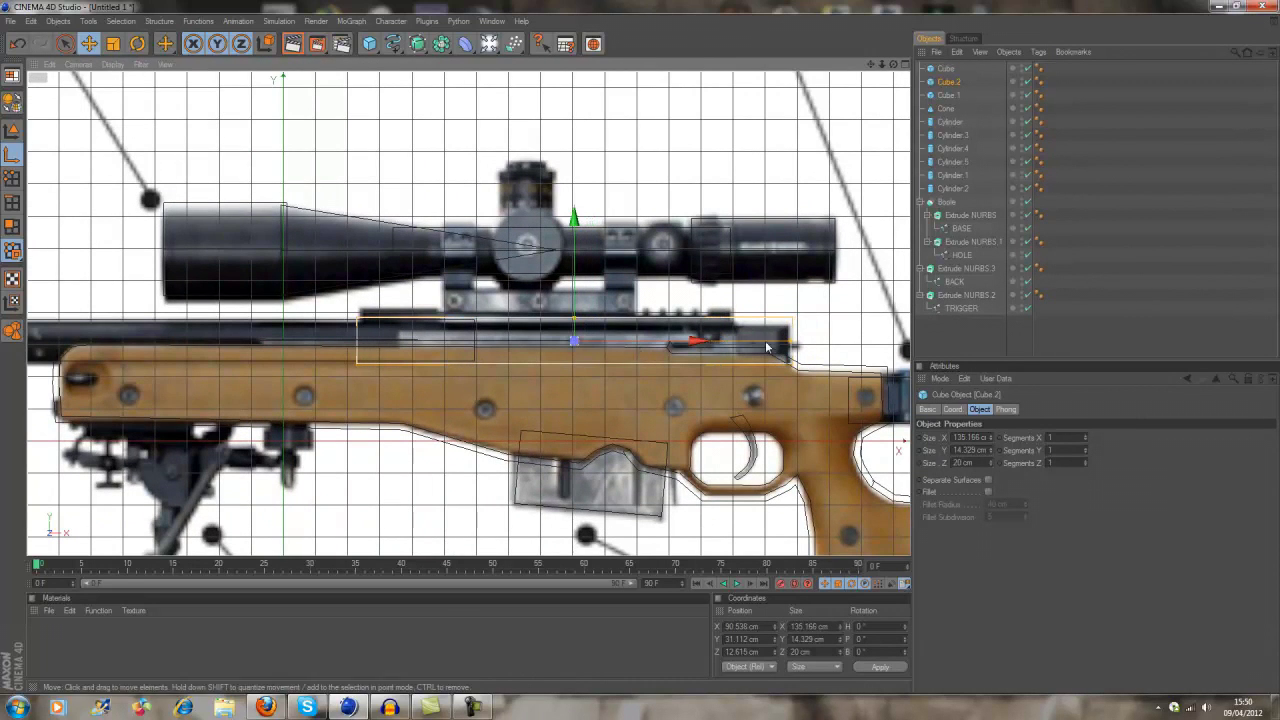
key(ctrl+c)
key(ctrl+v)
drag(640, 368, 640, 346)
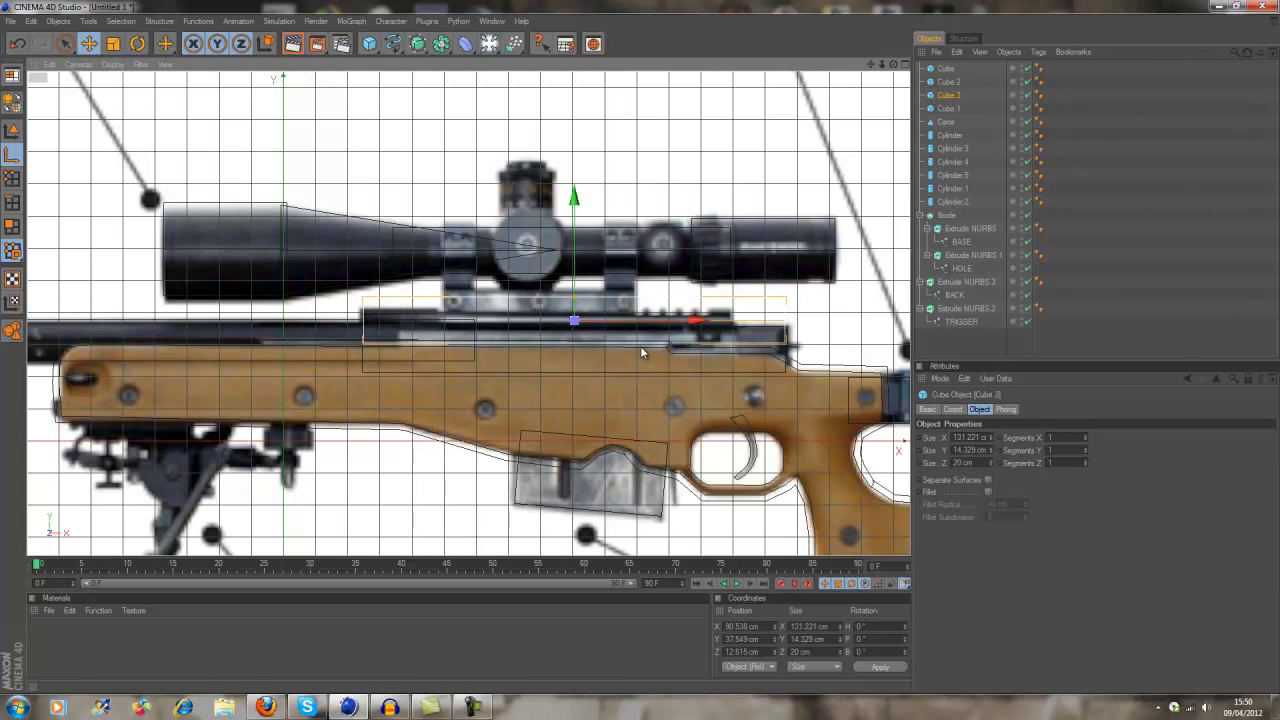
drag(785, 326, 730, 322)
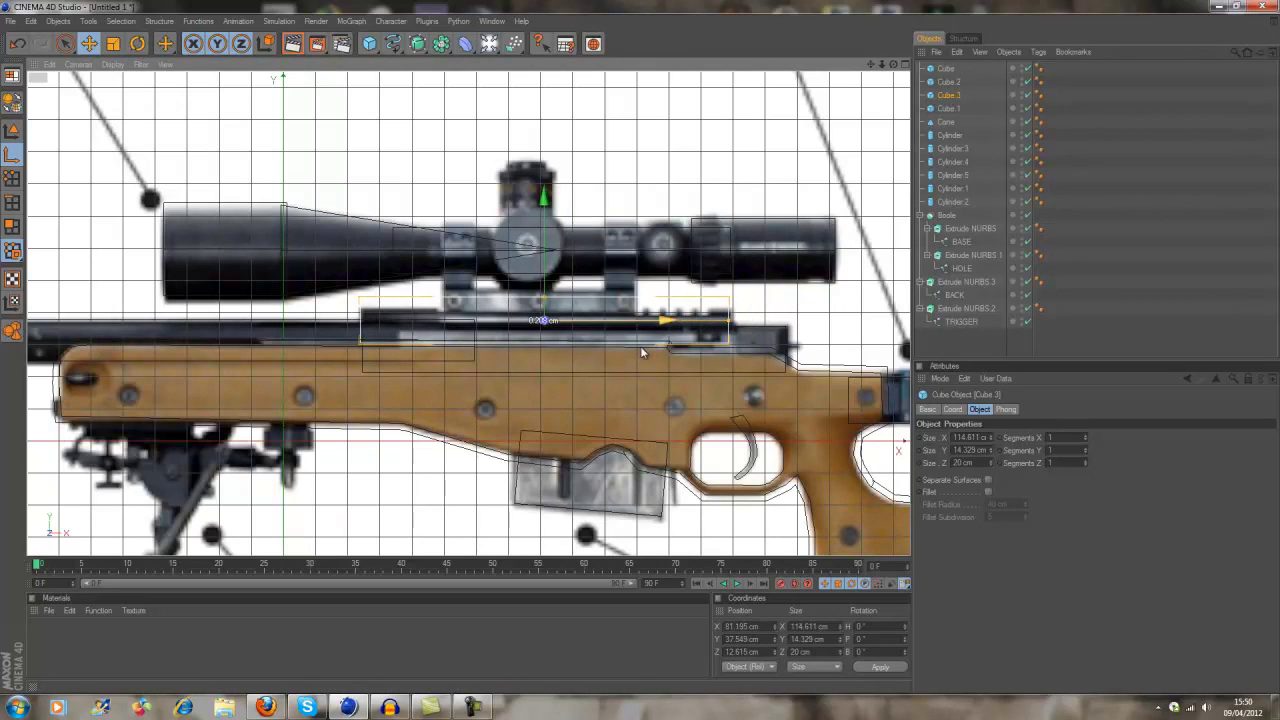
Settle the cube onto the rail and narrow Cube.4 into the scope mount base.
key(F1)
mouse_move(500, 250)
alt+mouse_down()
mouse_move(640, 347)
mouse_move(605, 232)
alt+mouse_up()
key(F4)
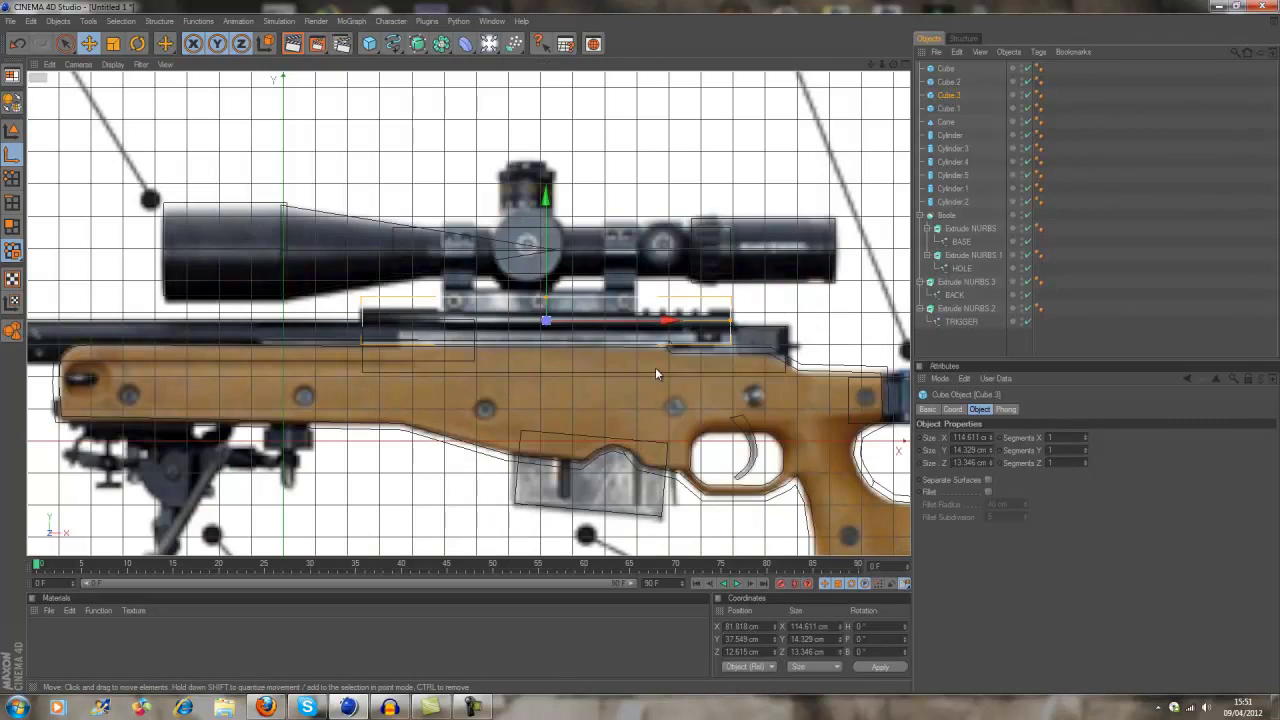
drag(655, 373, 655, 387)
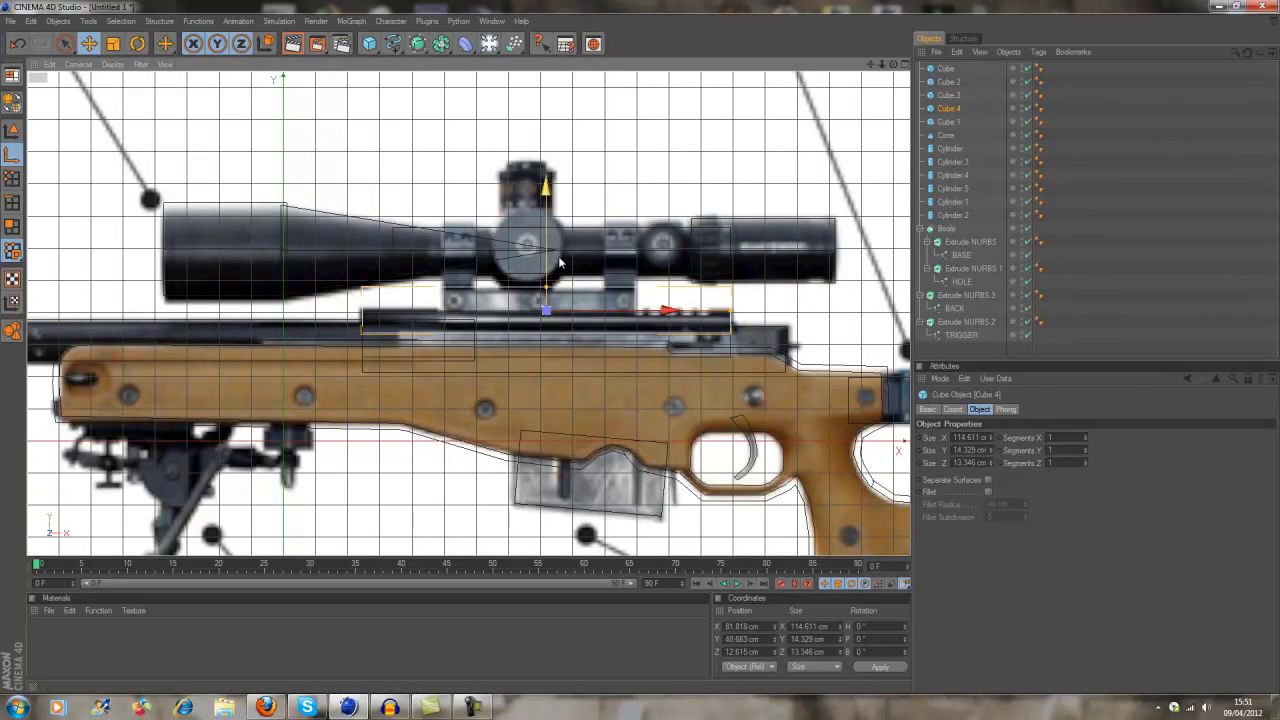
drag(730, 311, 636, 311)
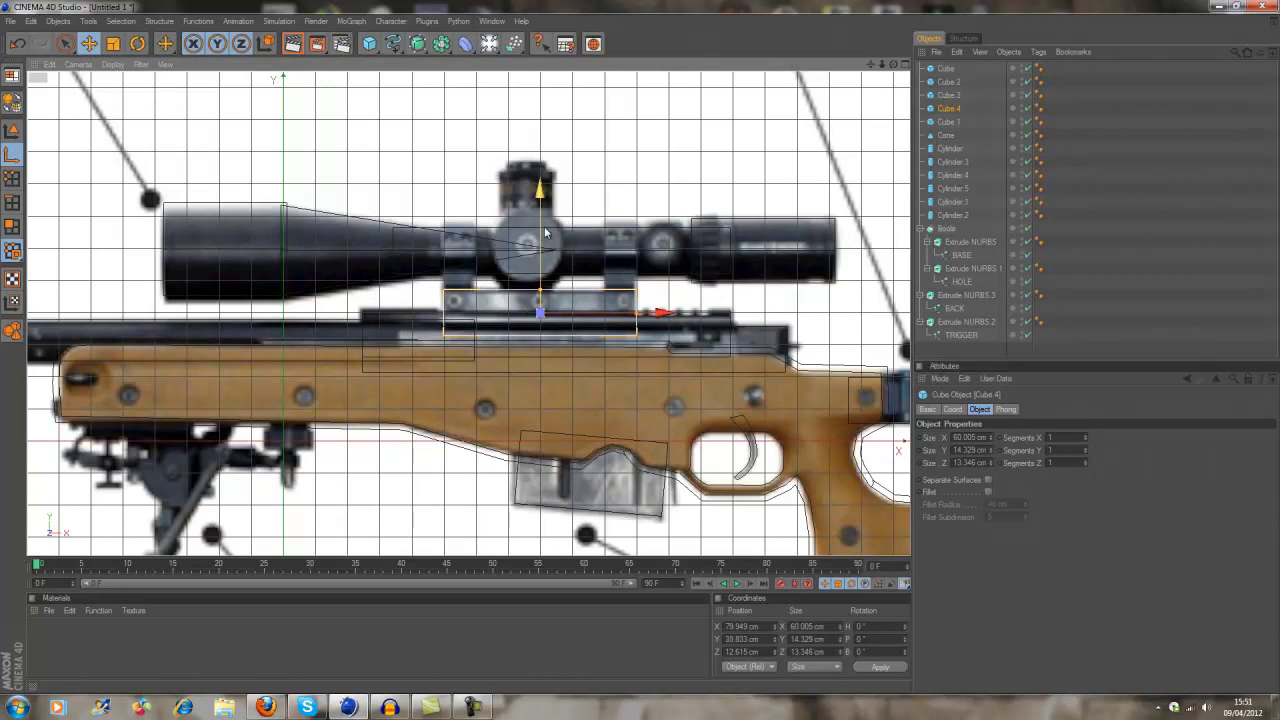
key(F1)
alt+drag(560, 300, 644, 350)
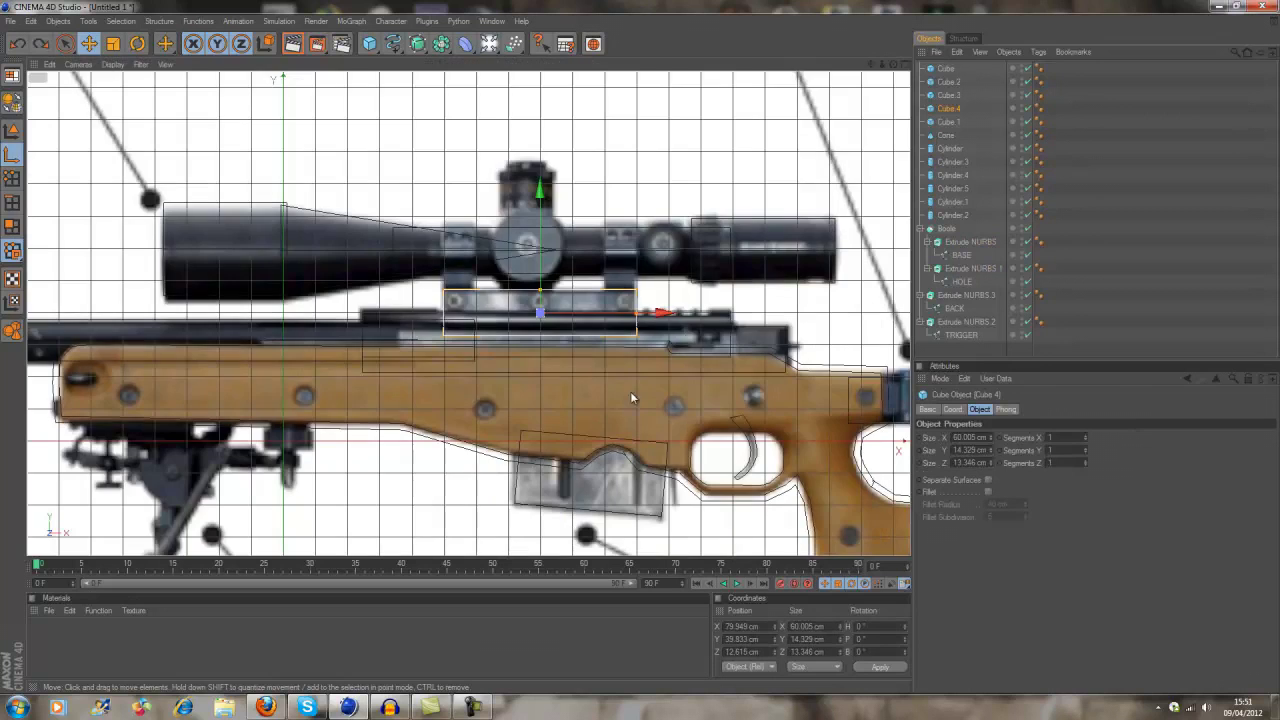
Duplicate the mount cube as Cube.5 and shape it into a narrow upright scope ring.
key(ctrl+c)
key(ctrl+v)
mouse_move(639, 346)
mouse_down()
mouse_move(628, 287)
mouse_move(705, 237)
mouse_up()
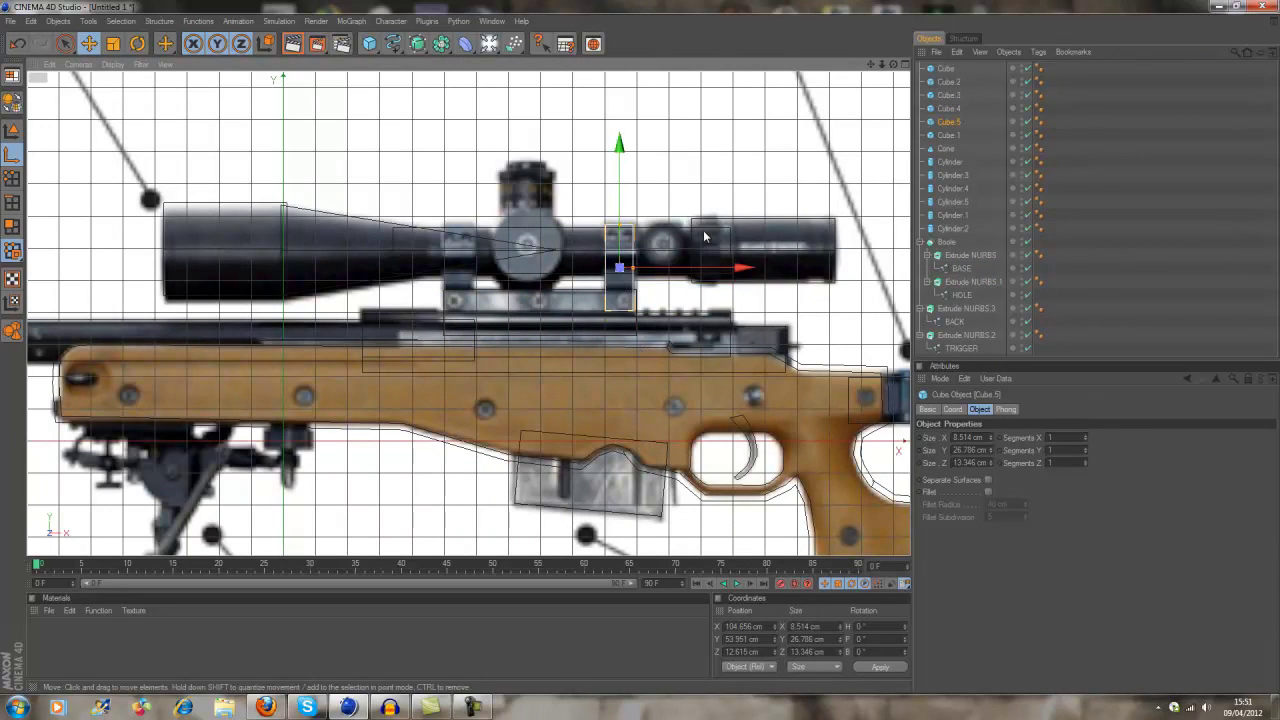
key(F1)
mouse_move(630, 112)
alt+mouse_down()
mouse_move(664, 345)
mouse_move(575, 198)
mouse_move(640, 352)
alt+mouse_up()
scroll(540, 176, up, 5)
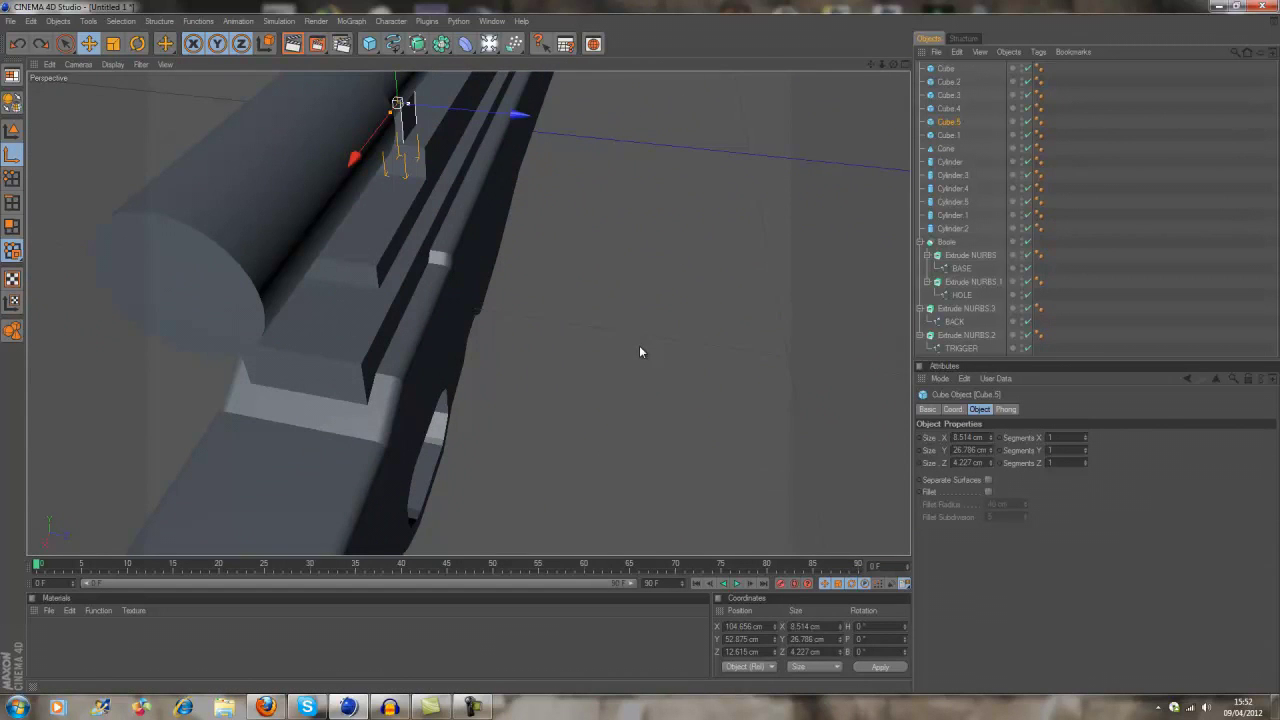
Duplicate the scope ring as Cube.6 and move it along the scope as a second mount.
mouse_move(481, 135)
alt+mouse_down()
mouse_move(606, 109)
mouse_move(478, 154)
alt+mouse_up()
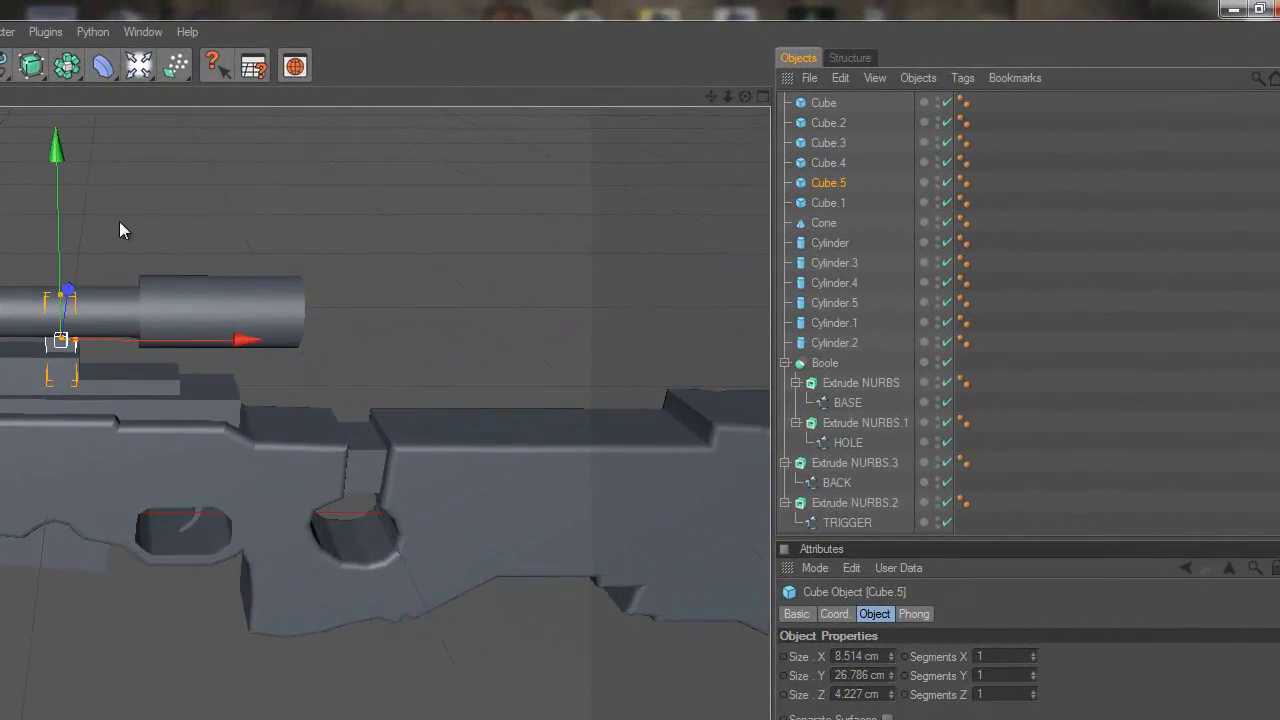
key(F4)
key(ctrl+c)
key(ctrl+v)
drag(519, 521, 364, 520)
key(F1)
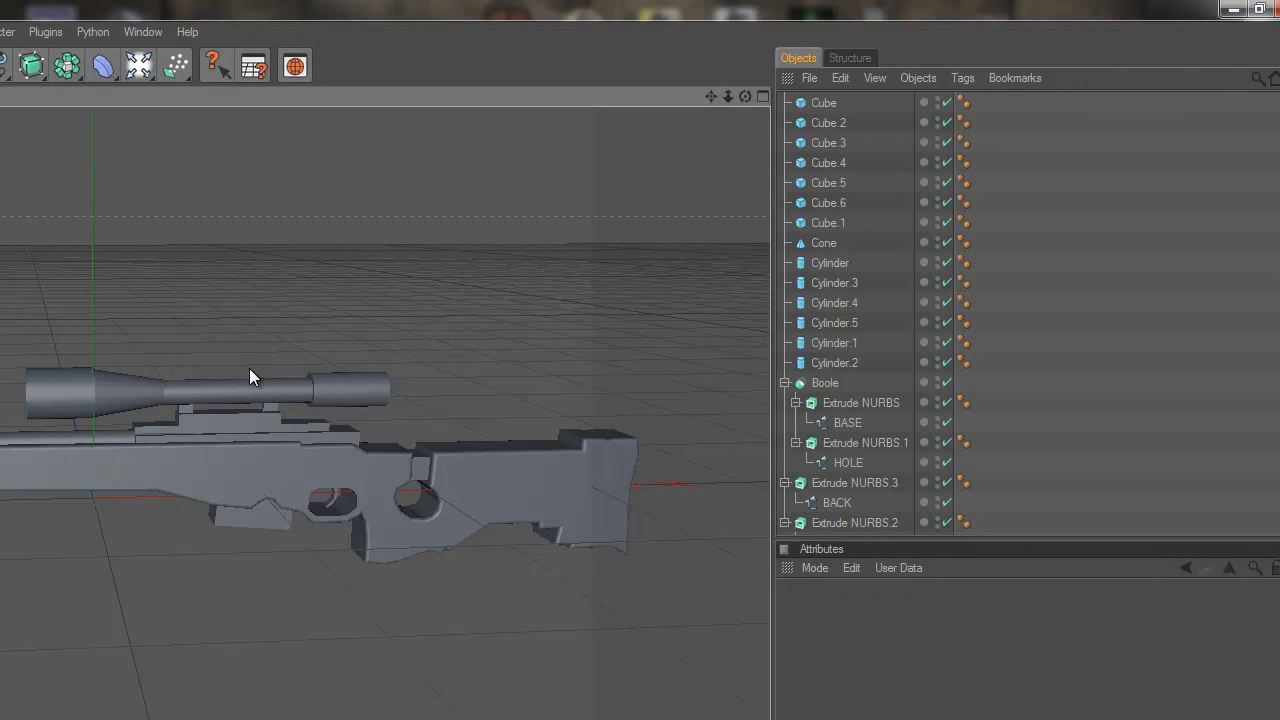
mouse_move(406, 412)
alt+mouse_down()
mouse_move(331, 528)
mouse_move(400, 528)
mouse_move(364, 519)
alt+mouse_up()
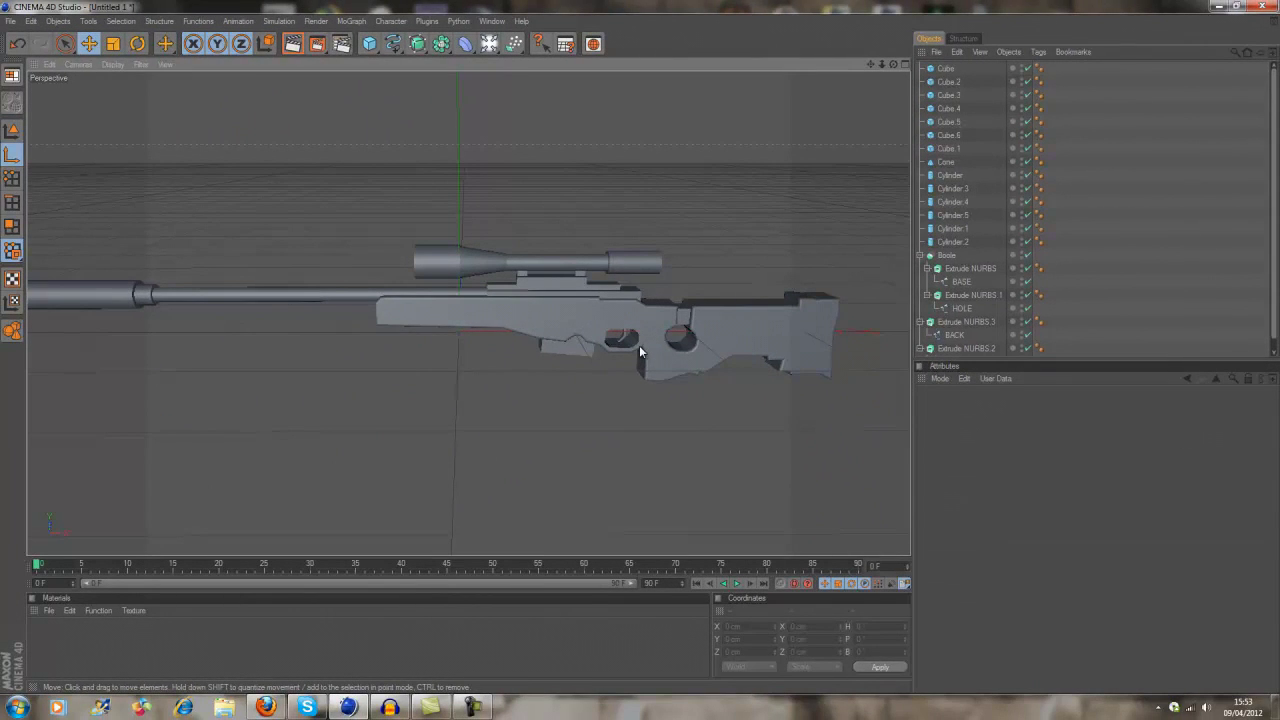
alt+drag(693, 269, 693, 269)
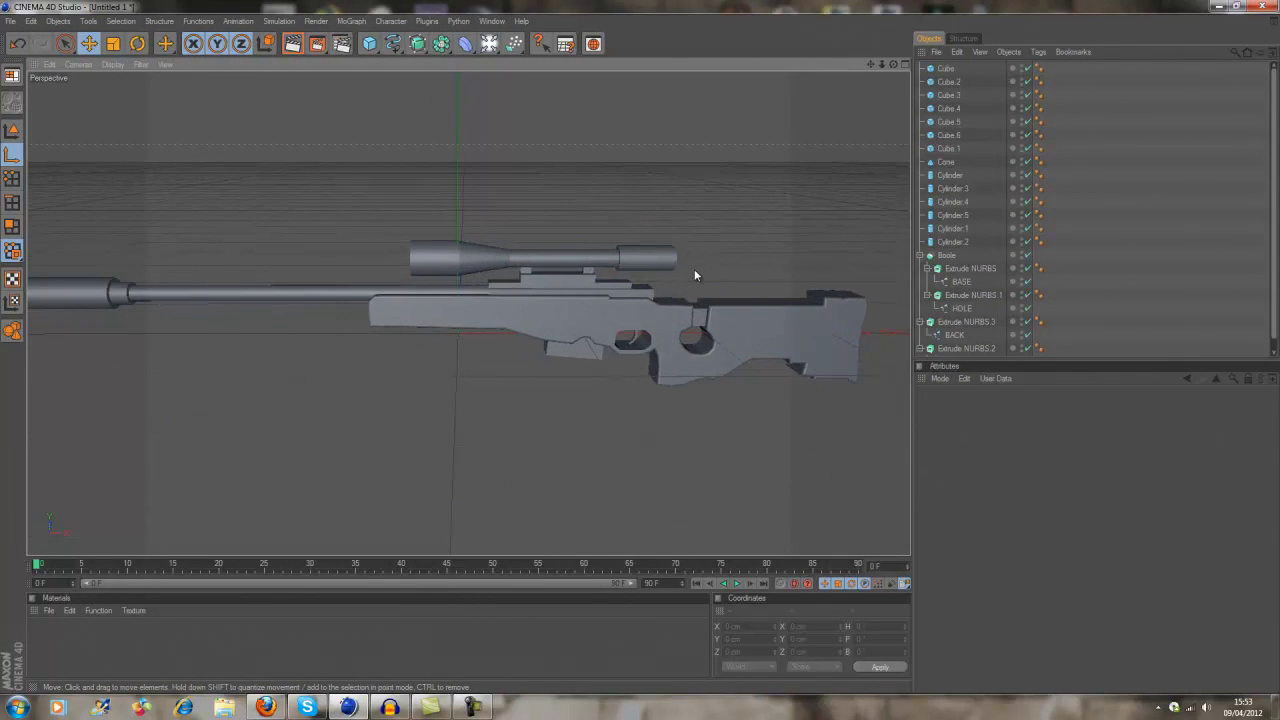